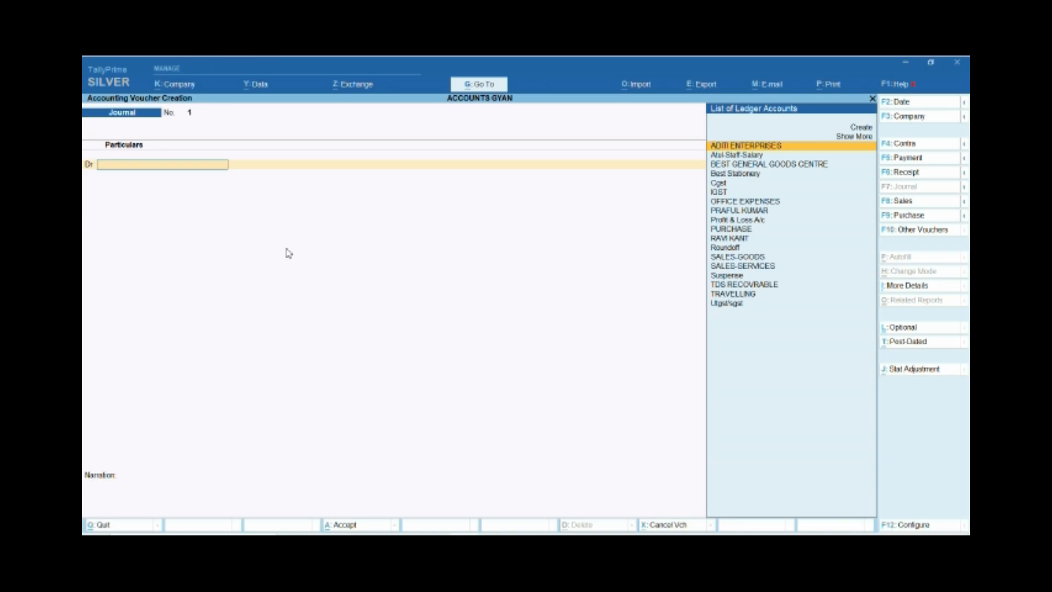
Debit the existing staff salary ledger in the journal voucher and check the group it is under.
key("Down")
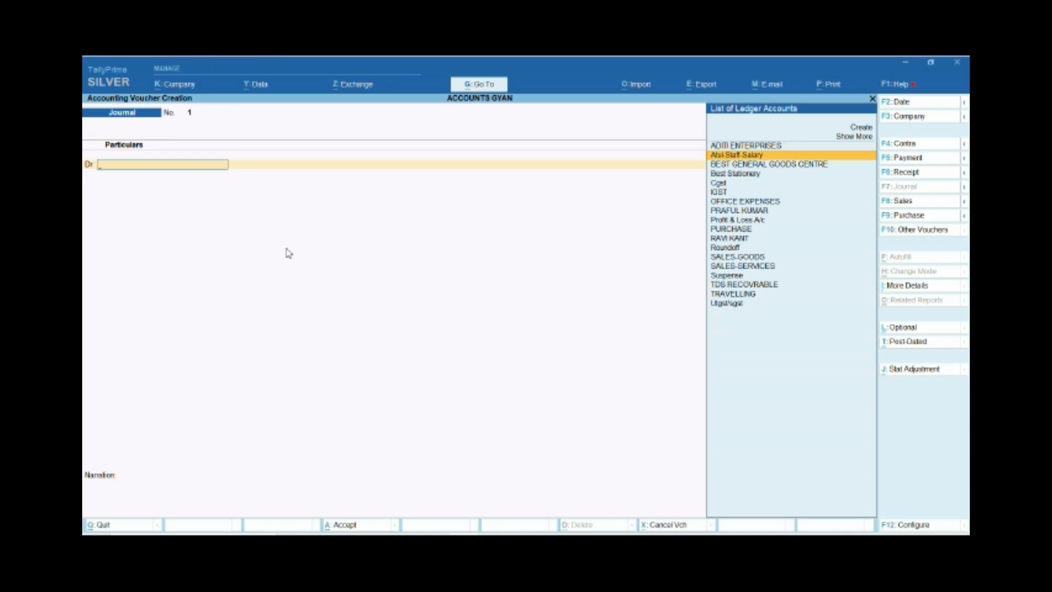
key("Return")
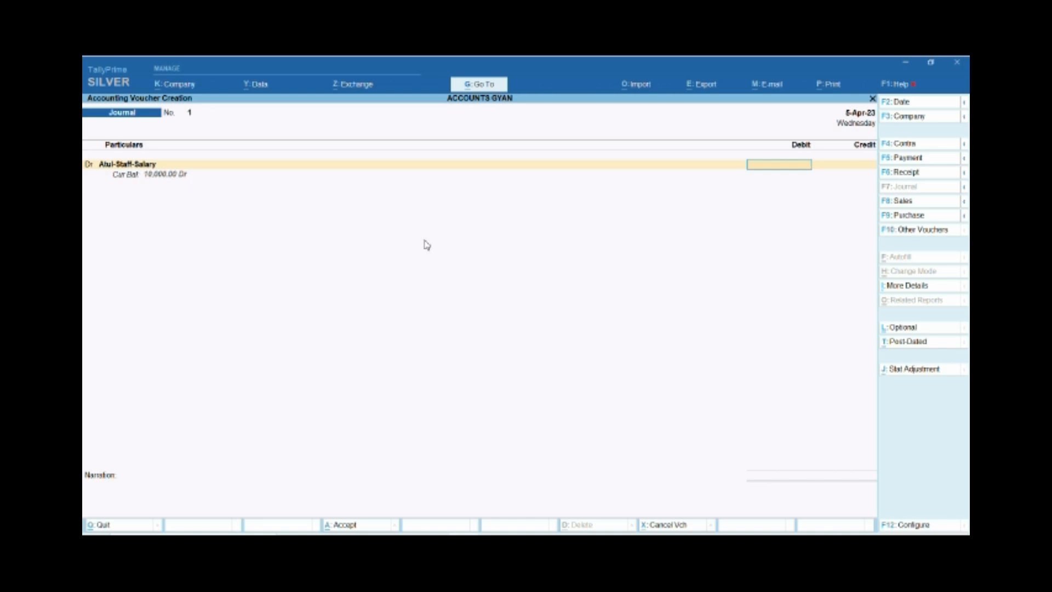
key("BackSpace")
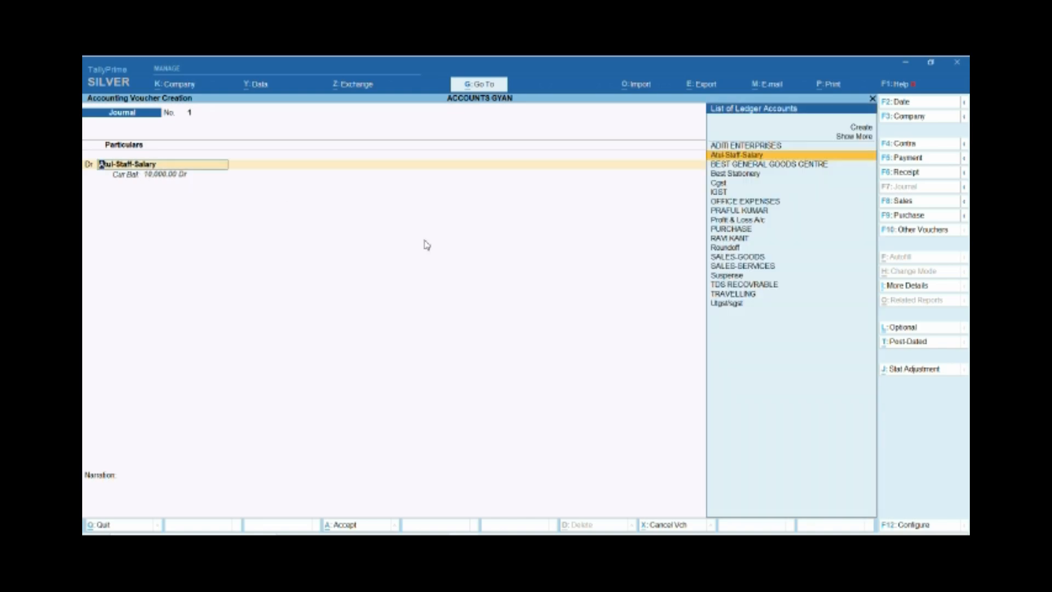
key("ctrl+Return")
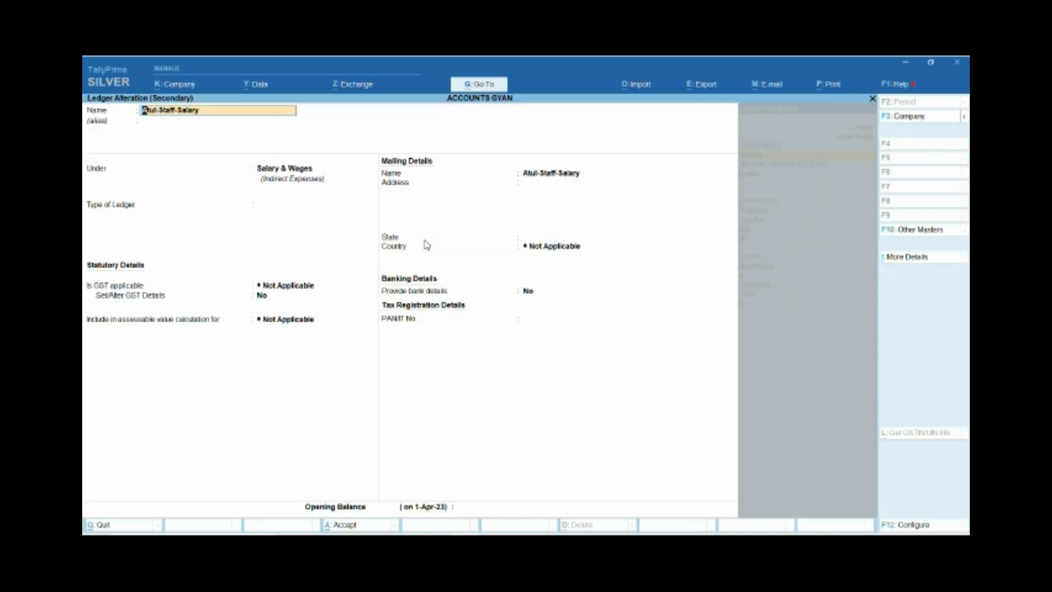
key("Escape")
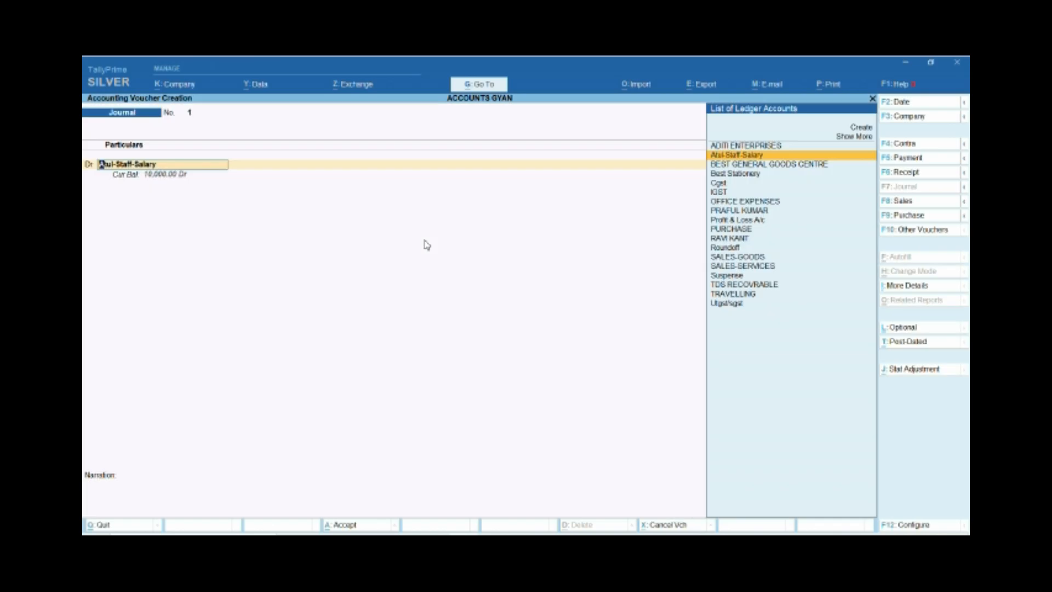
key("Return")
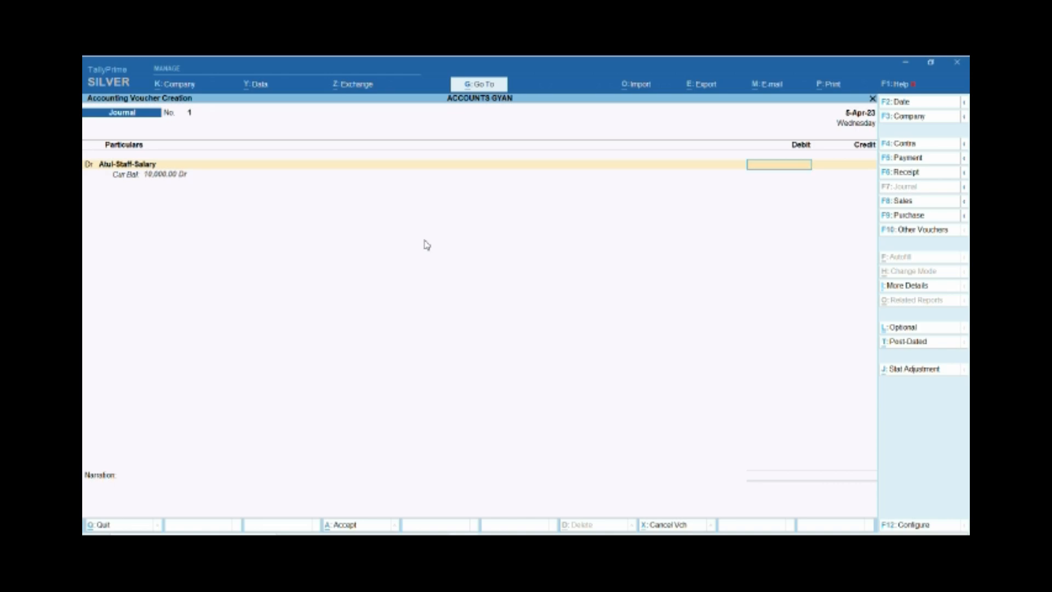
Set the journal voucher date to 31 May 2023.
key("F2")
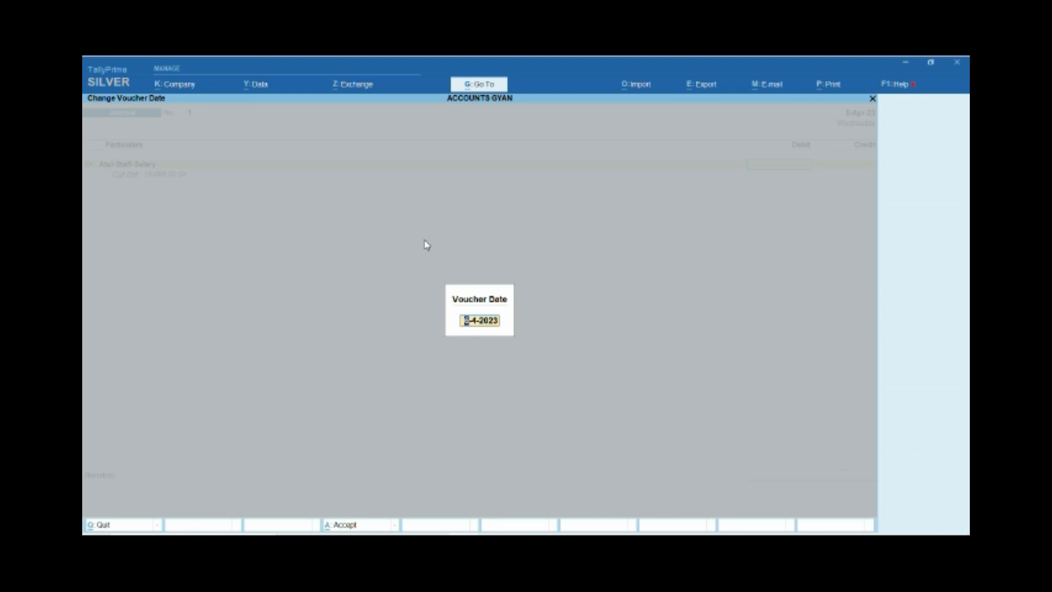
key("Return")
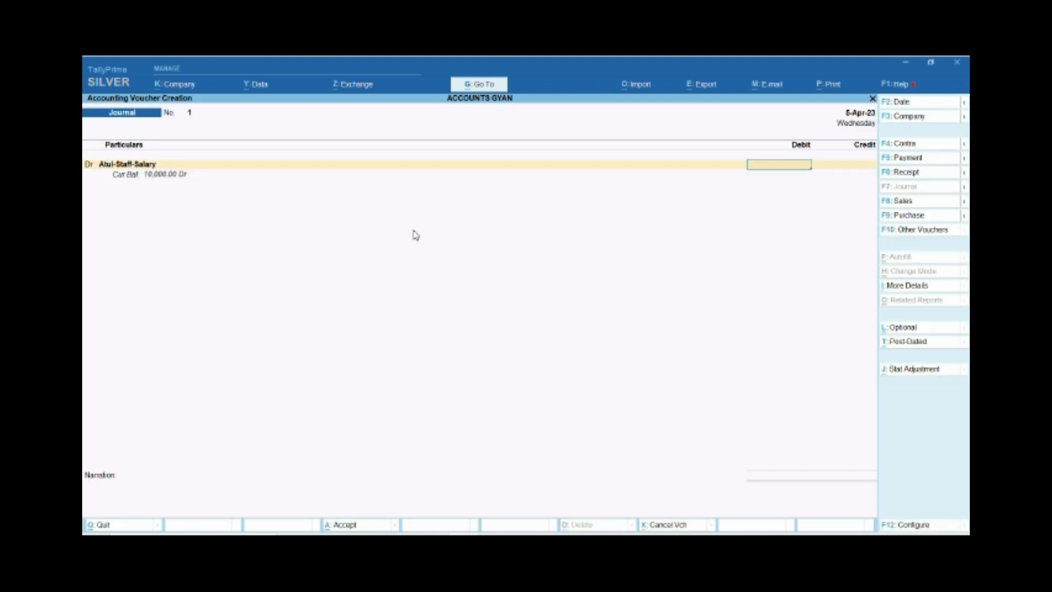
left_click(896, 102)
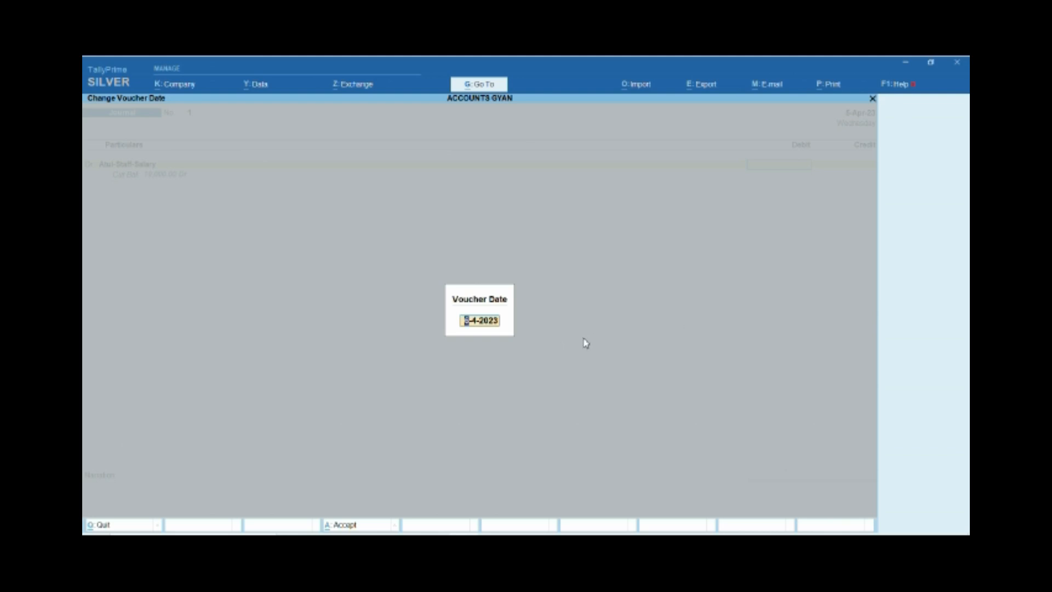
type("31.5.23")
key("Return")
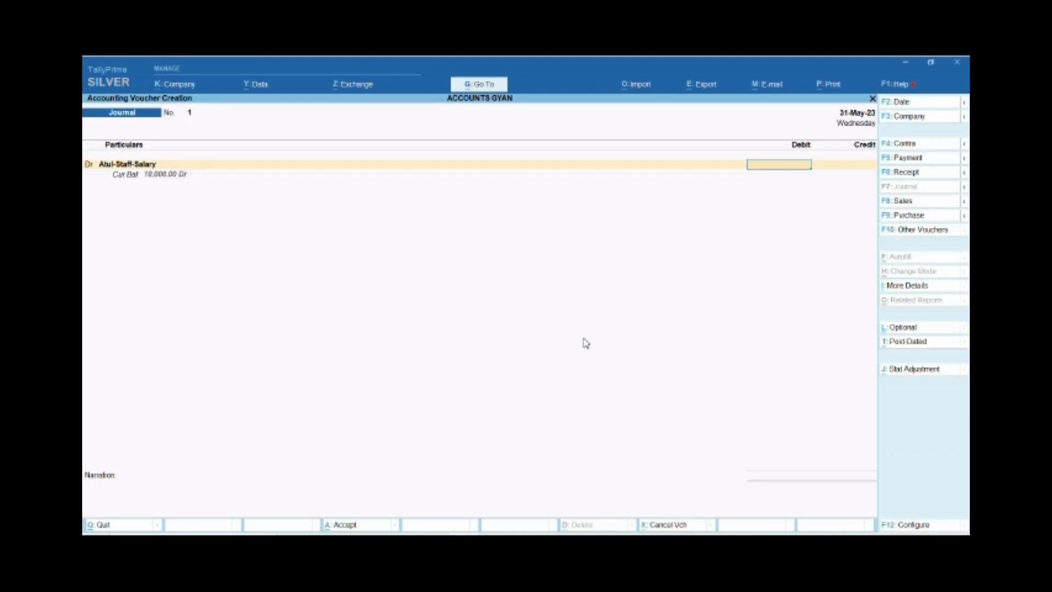
Enter 10,000 as the debit amount for the staff salary ledger.
type("10000")
key("Return")
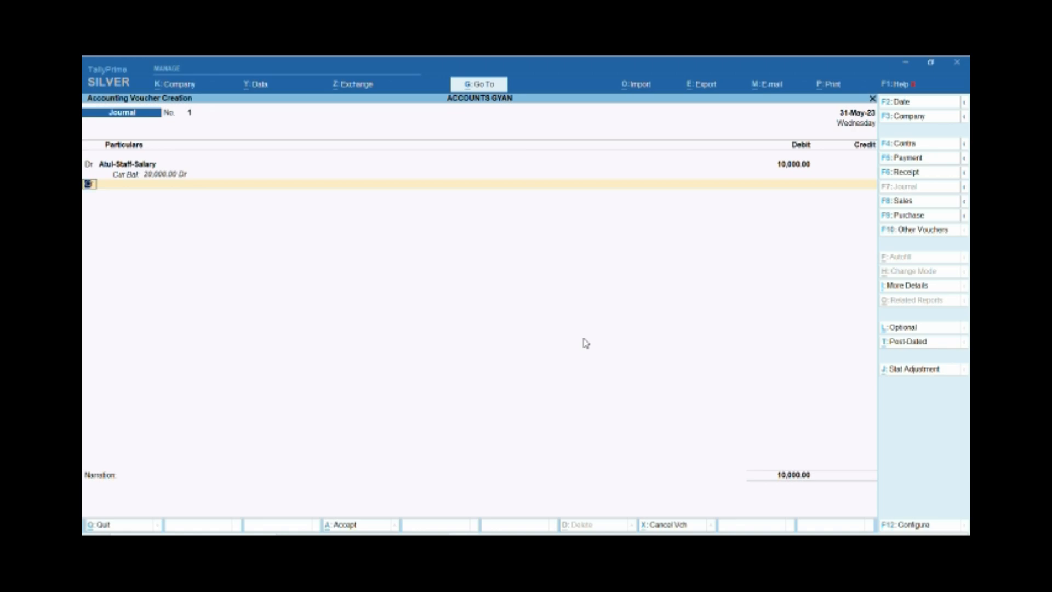
Look for a salary ledger for the credit line and start a new ledger named Salary Payable without an alias.
key("Return")
type("Sal")
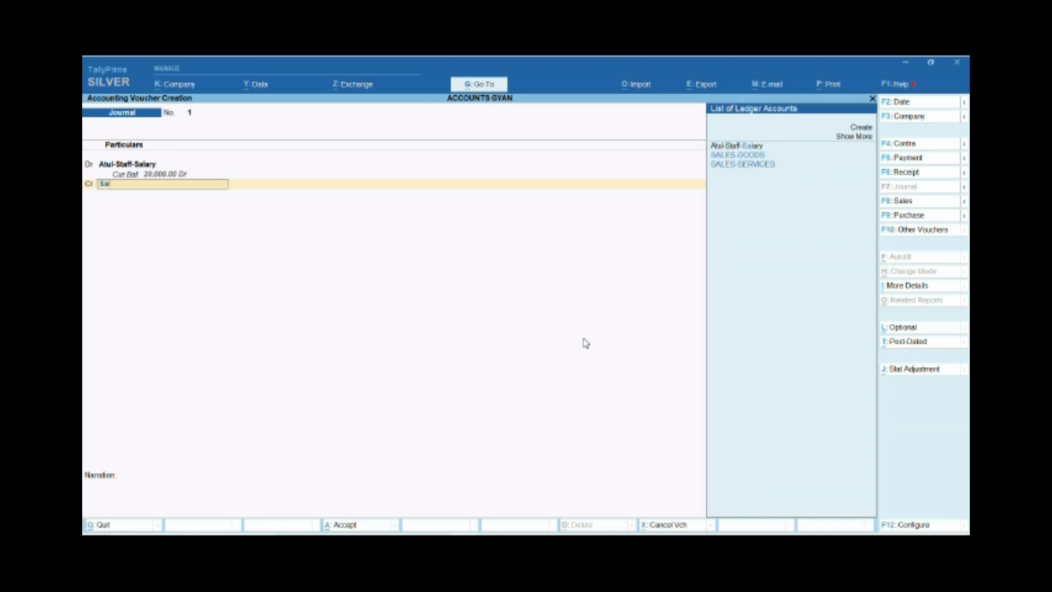
key("Down")
key("Down")
key("Up")
key("Up")
key("Down")
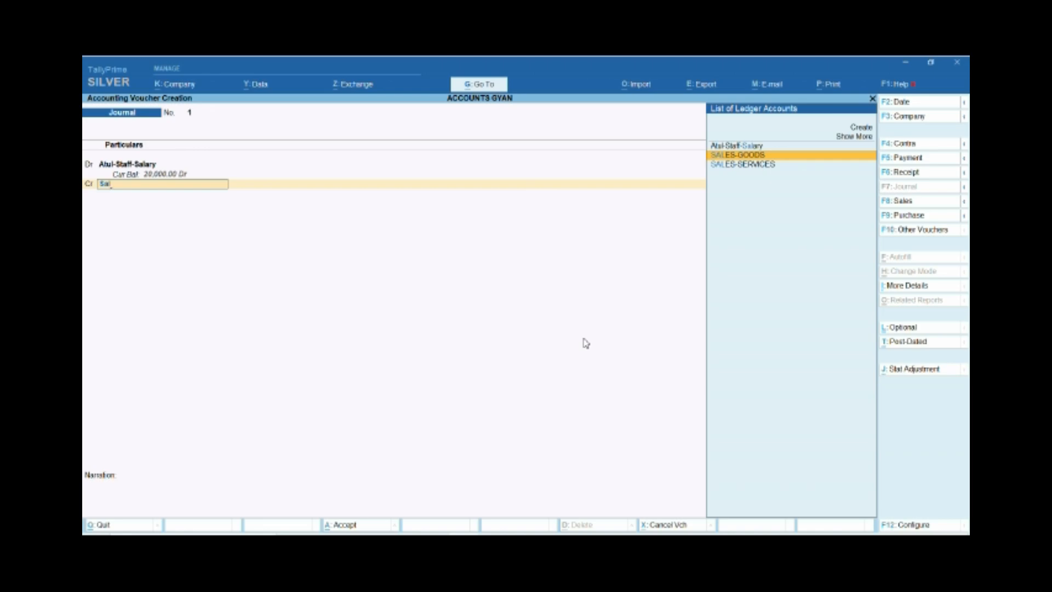
key("alt+c")
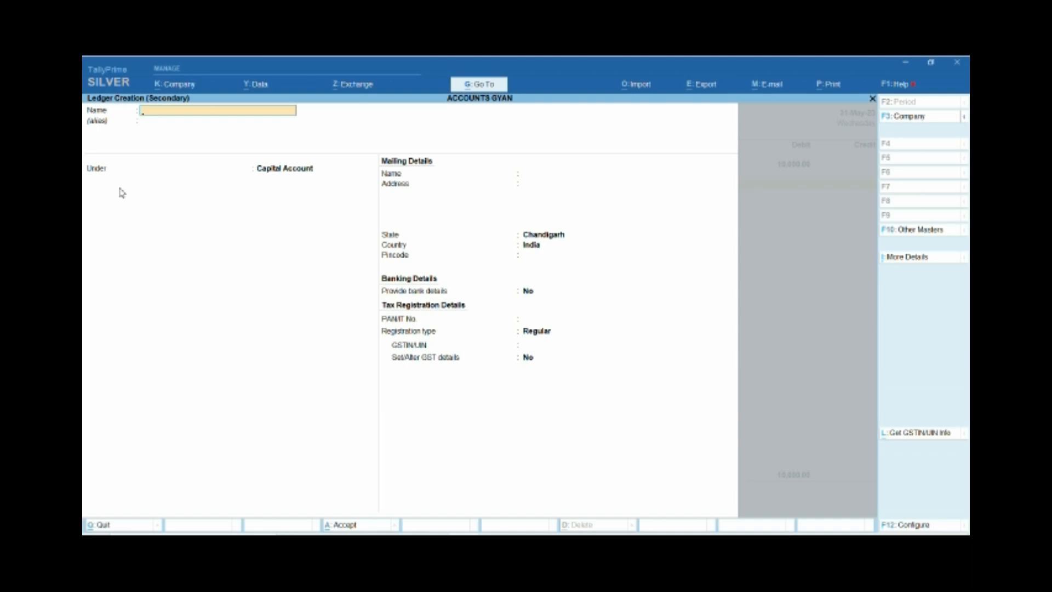
type("Salary Payable")
key("Return")
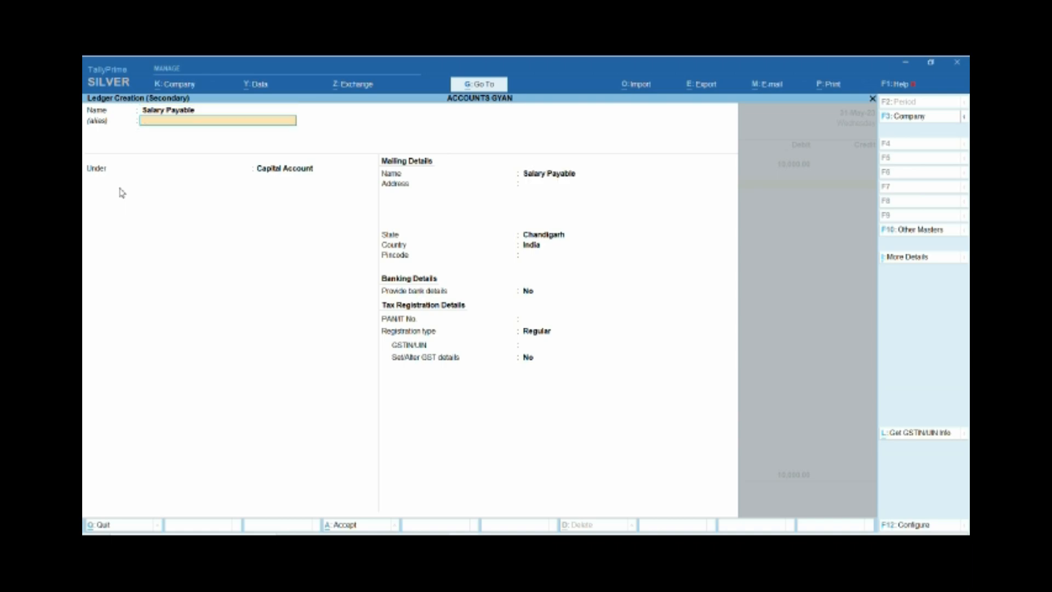
key("Return")
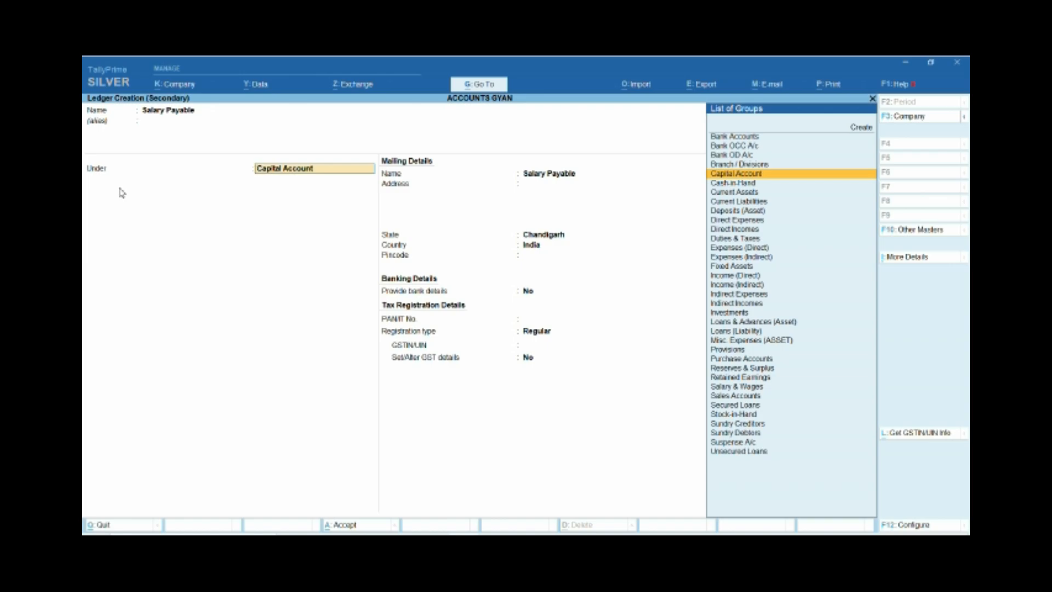
Place the Salary Payable ledger under the Current Liabilities group.
type("cure")
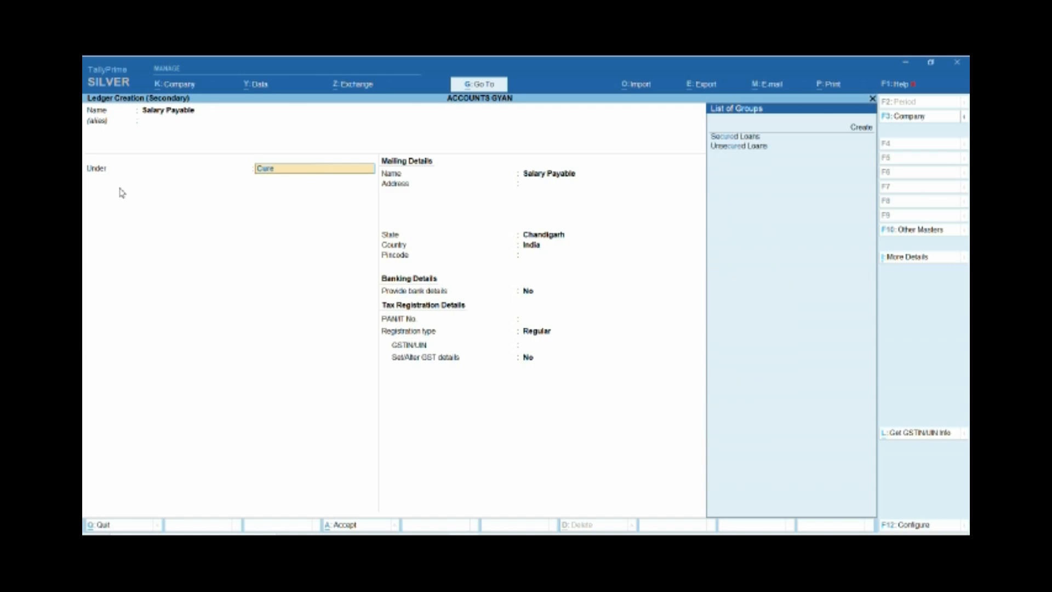
key("BackSpace")
key("BackSpace")
key("BackSpace")
key("BackSpace")
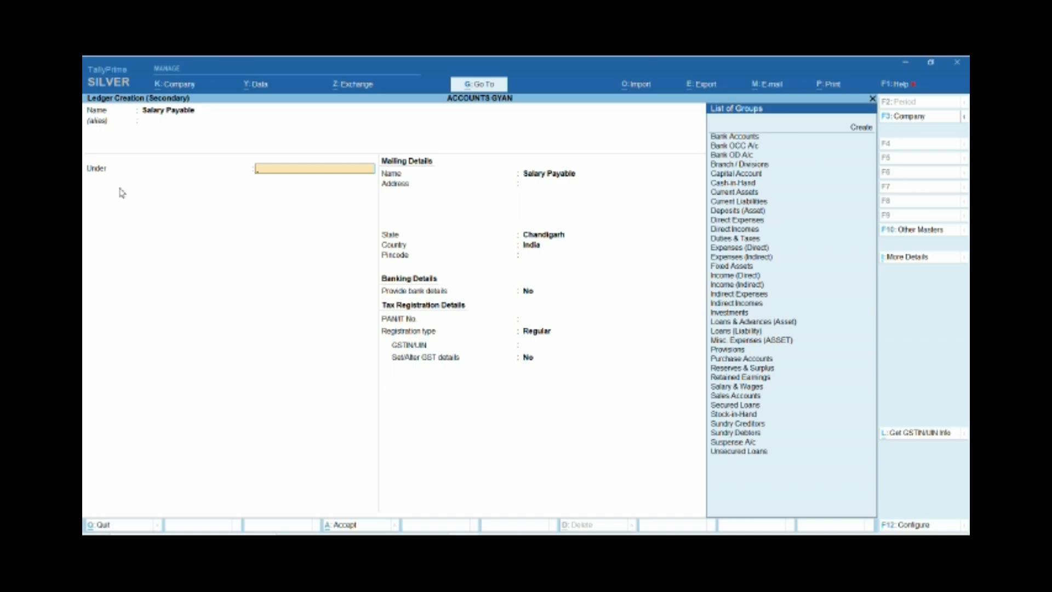
type("Cu")
key("Down")
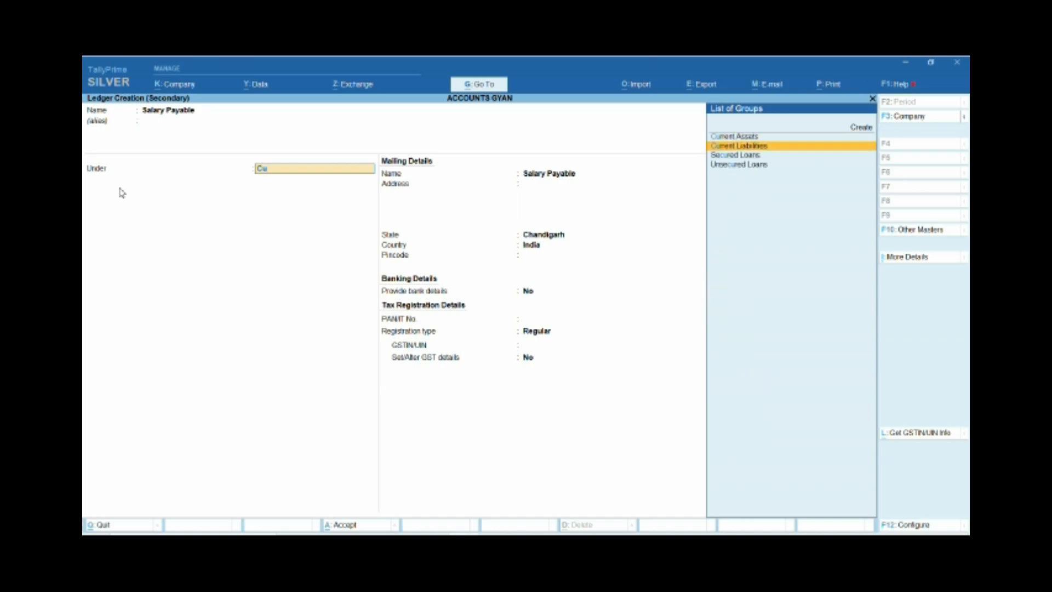
key("Return")
key("Return")
key("Return")
key("Return")
key("Return")
key("Return")
key("Return")
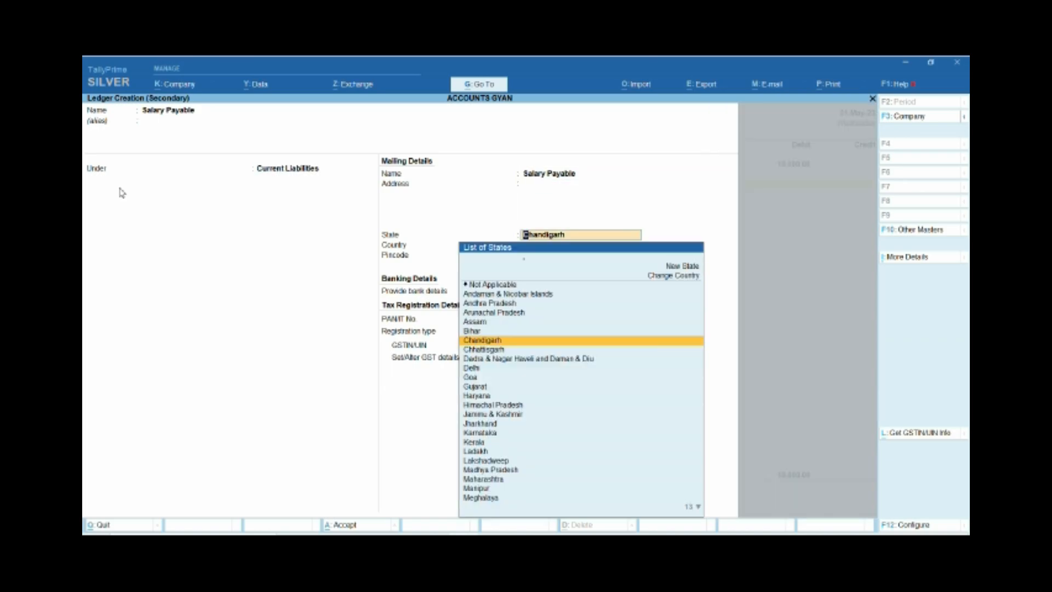
Change the ledger's GST registration type from Regular, save it, and credit Salary Payable with 10,000 in the voucher.
key("Return")
key("Return")
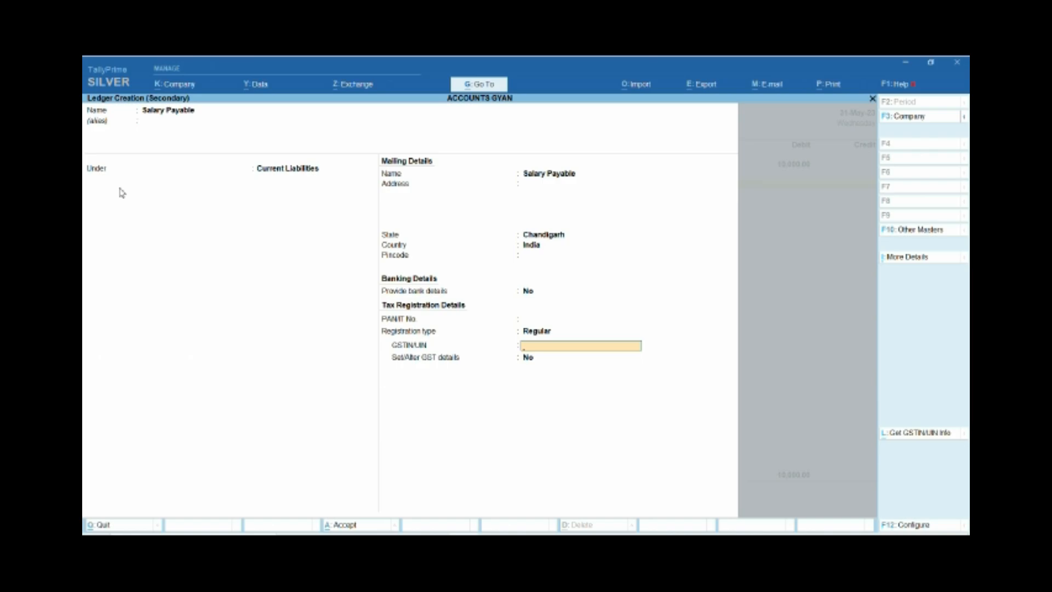
key("BackSpace")
key("Down")
key("Return")
key("Return")
key("Return")
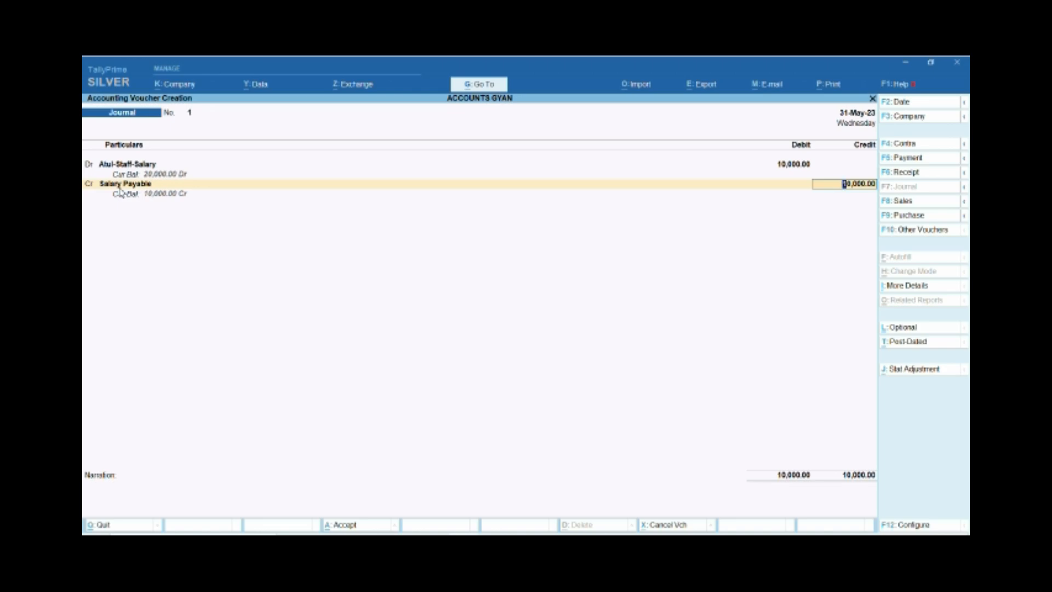
key("Return")
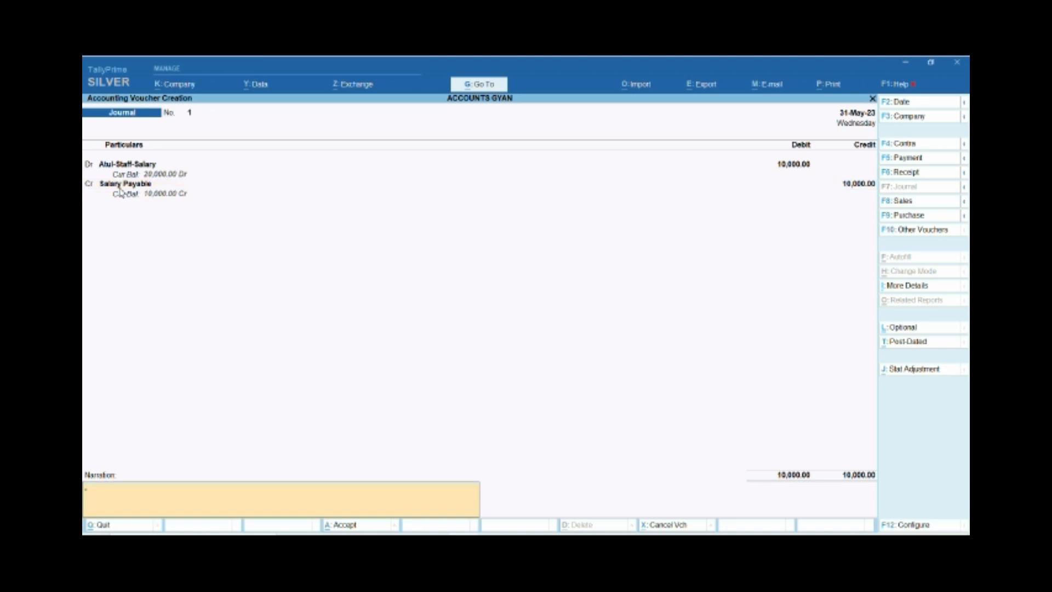
Enter the narration "being salary payable for the month of may 2023" and save the journal voucher.
type("being ca")
key("BackSpace")
key("BackSpace")
type("alary payable for the month of")
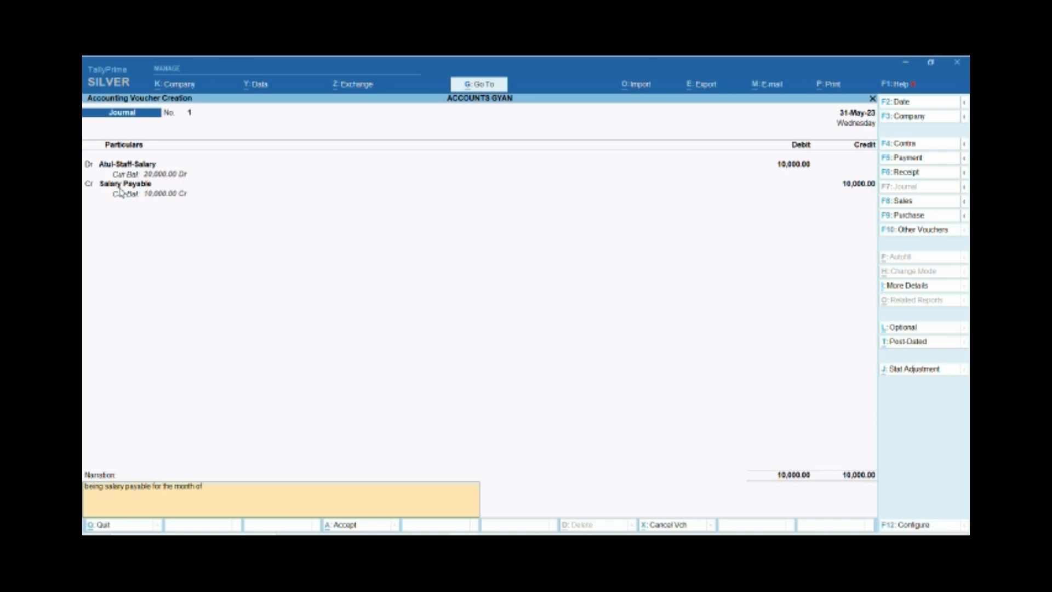
type(" may 2023,")
key("Return")
key("Return")
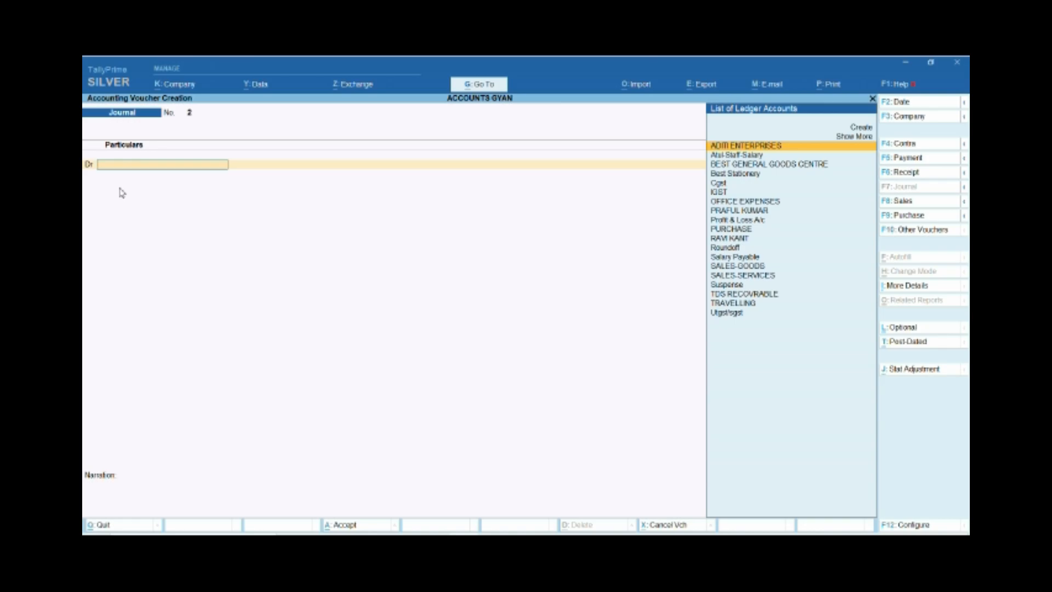
Start a new ledger for the next voucher's debit line, named with the employee's first name followed by "Salary".
key("Down")
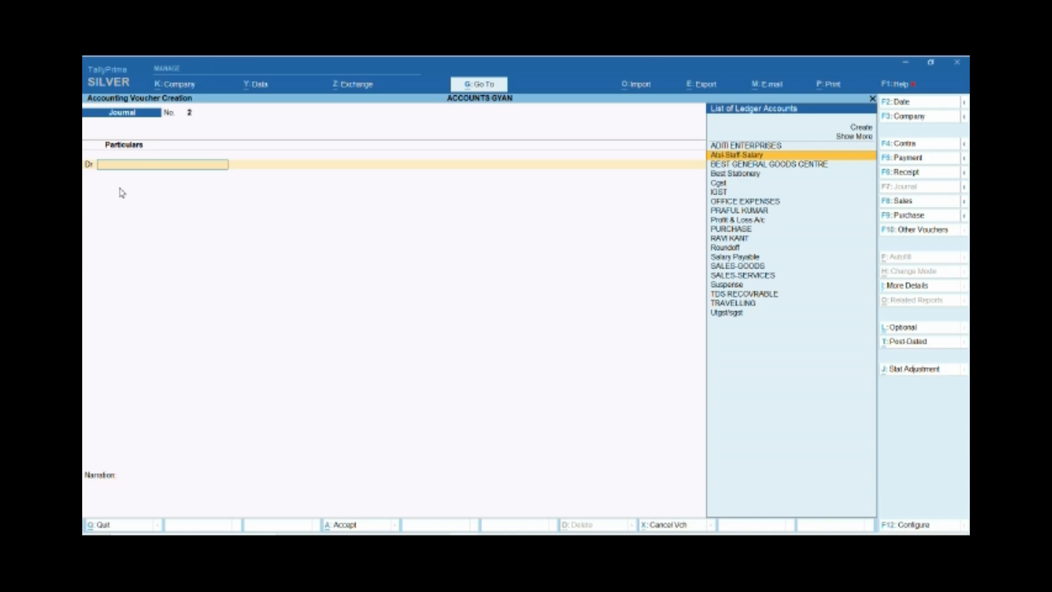
key("alt+c")
type("Niti")
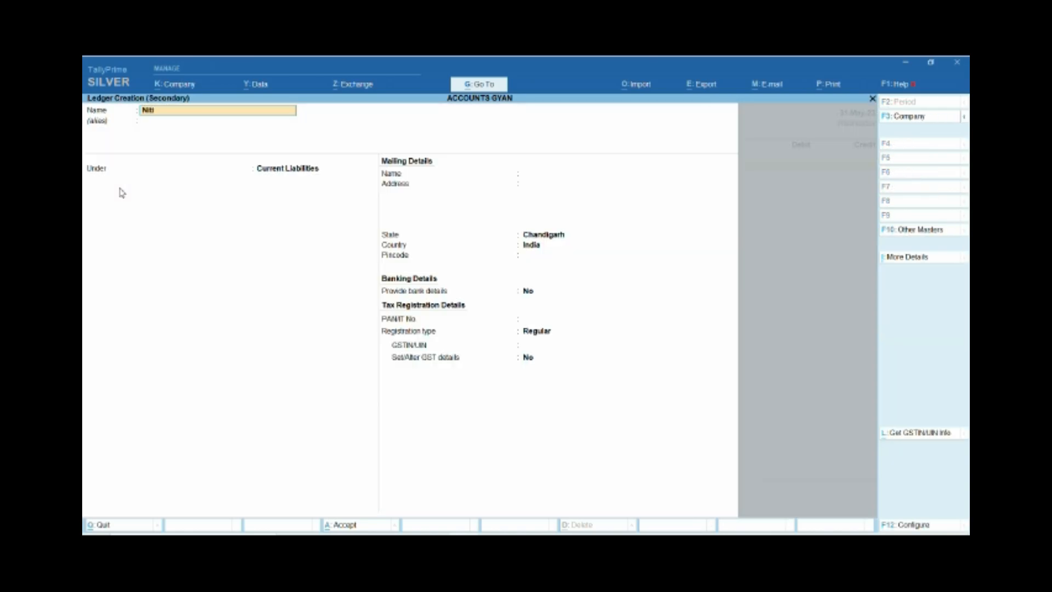
type("ka Salary")
key("Return")
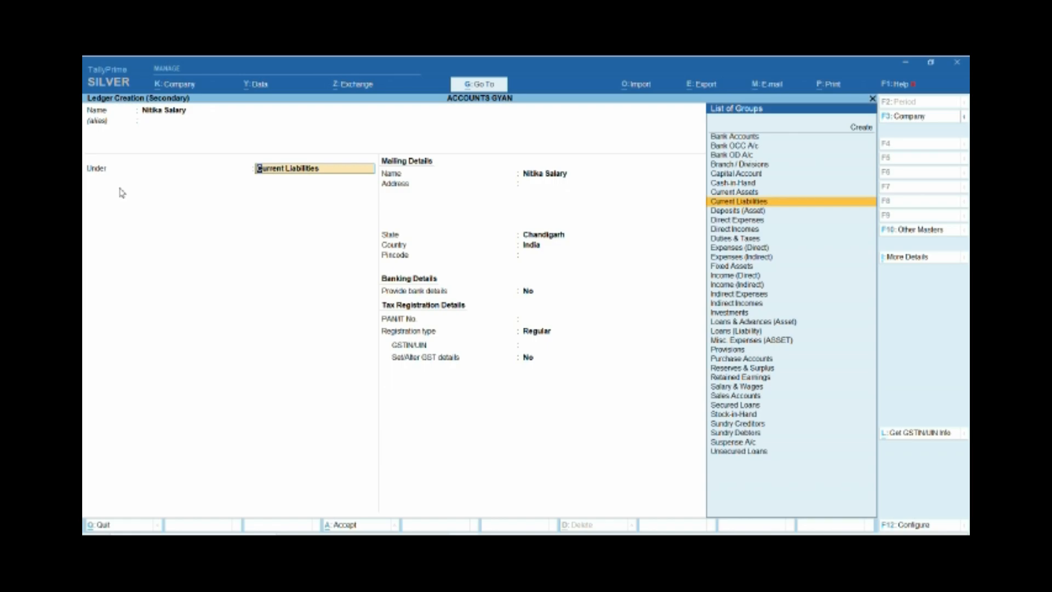
Place the employee's salary ledger under Salary & Wages and check which parent group Salary & Wages belongs to.
type("Sal")
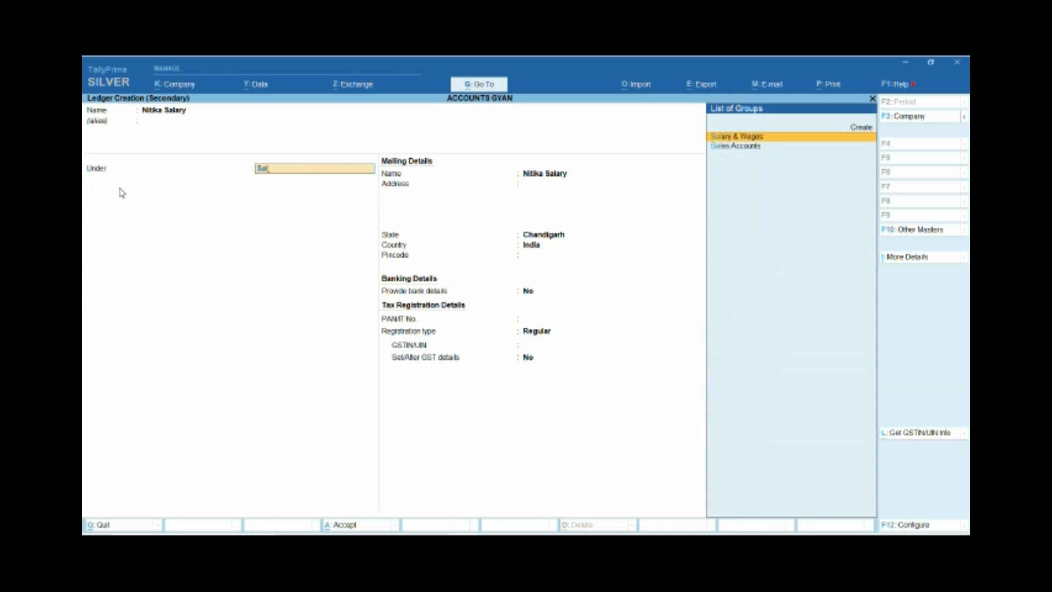
key("Return")
key("BackSpace")
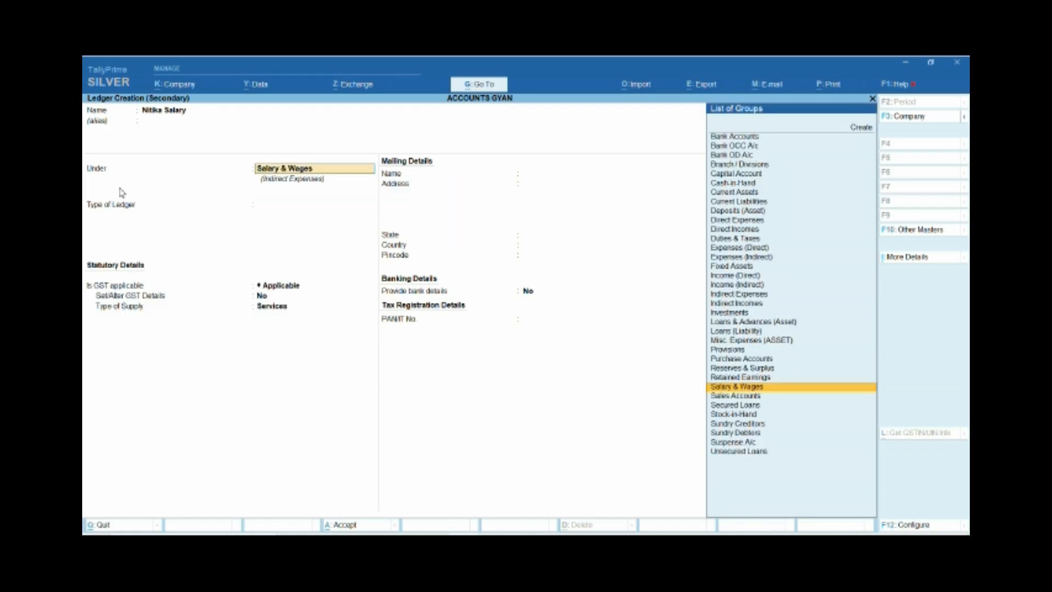
key("ctrl+Return")
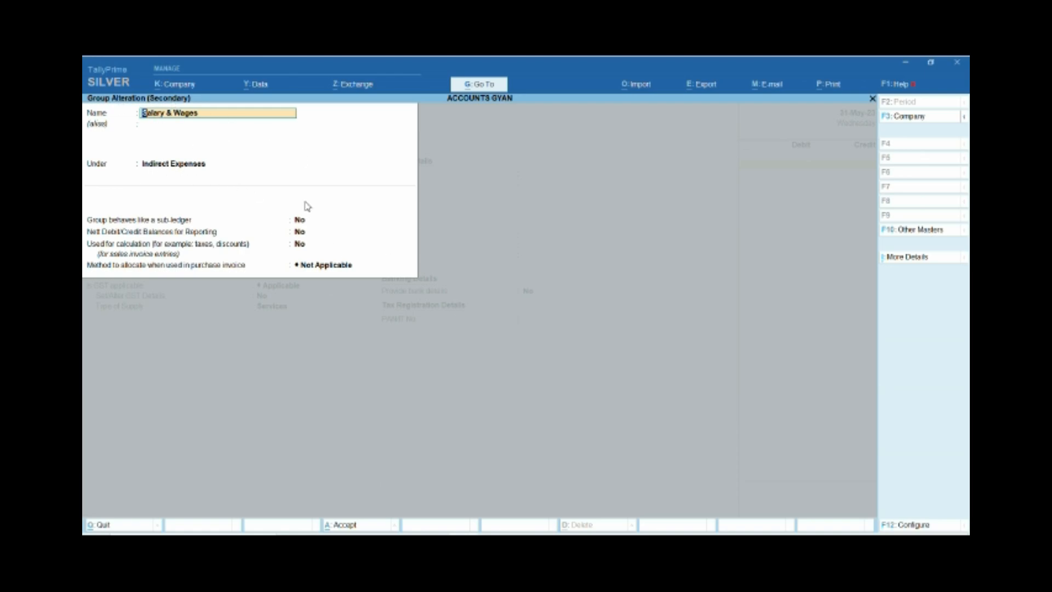
key("Escape")
key("Escape")
key("y")
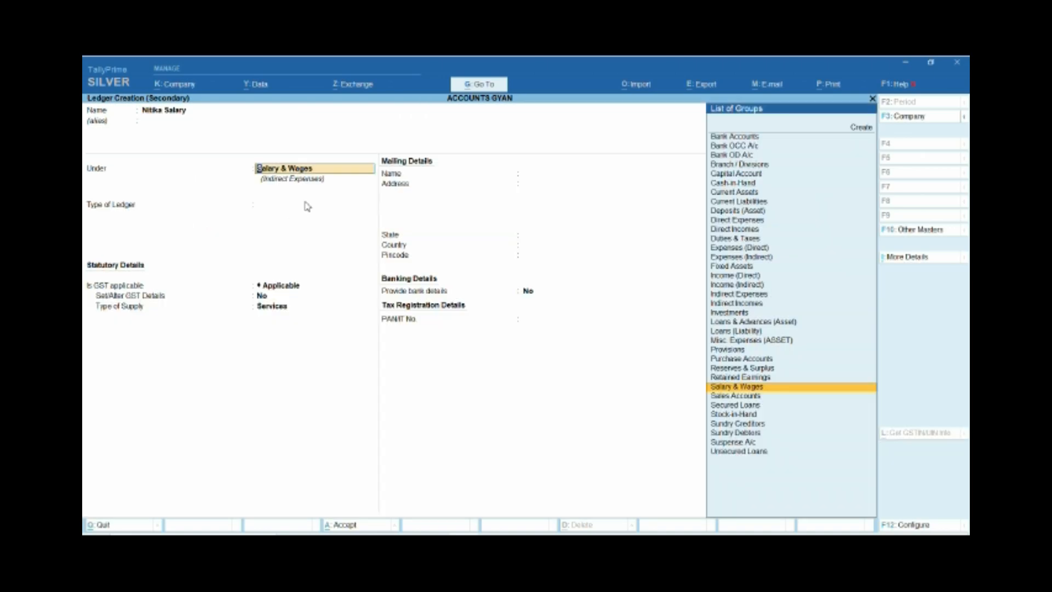
Set both the type of ledger and GST applicability to Not Applicable for the employee's salary ledger.
key("Return")
key("Return")
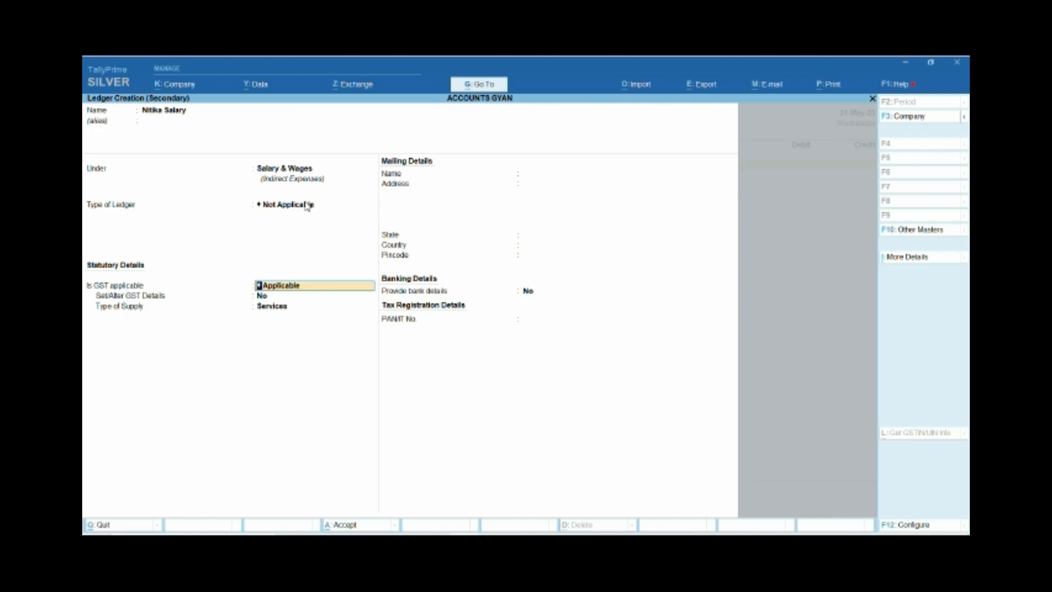
key("BackSpace")
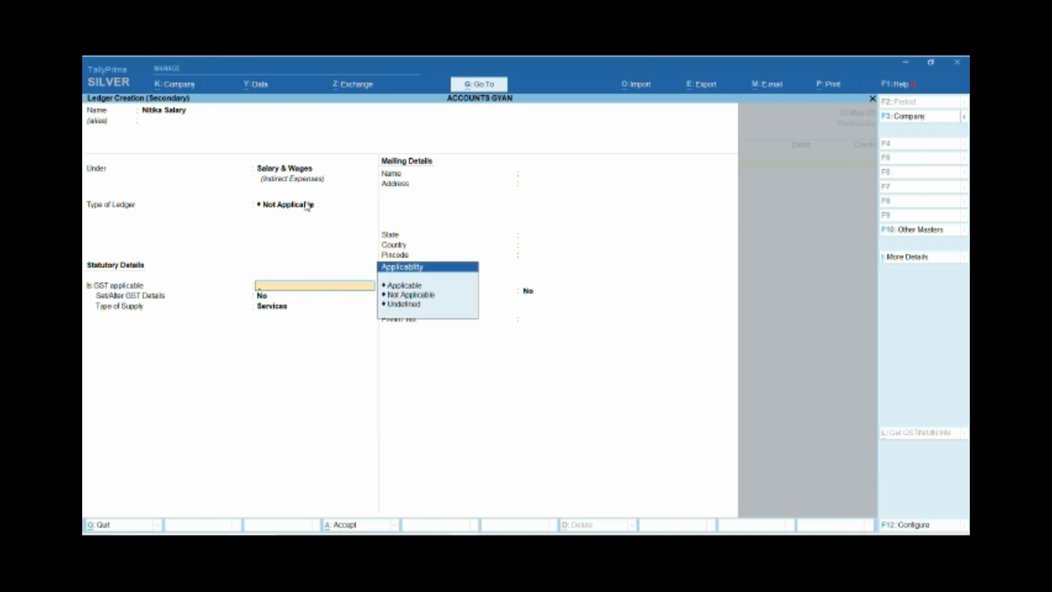
key("Down")
key("Return")
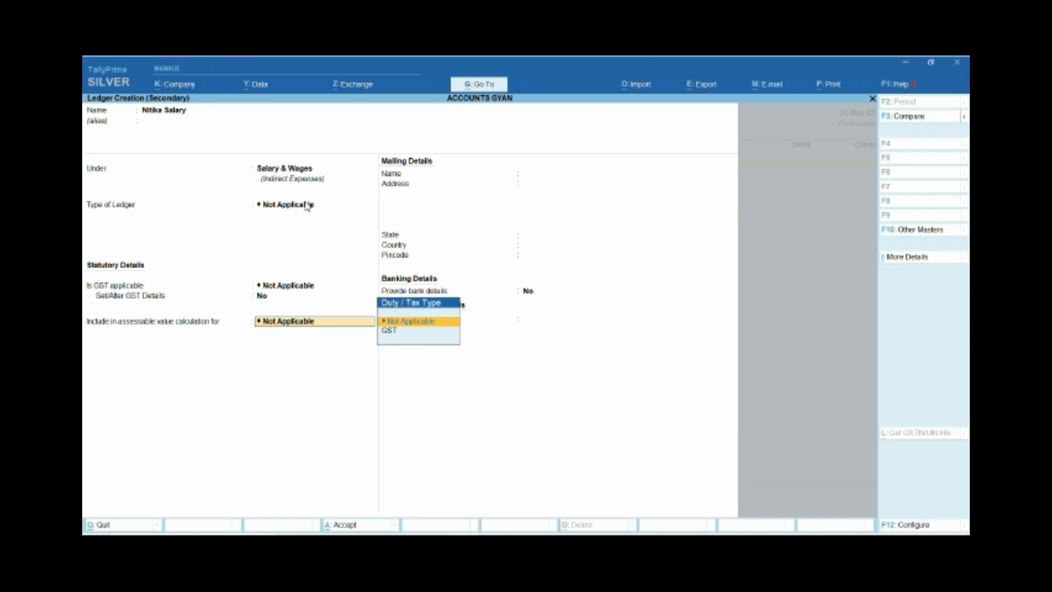
Save the first employee's salary ledger without bank or PAN details and debit it 10,500 in the journal voucher.
key("Return")
key("Return")
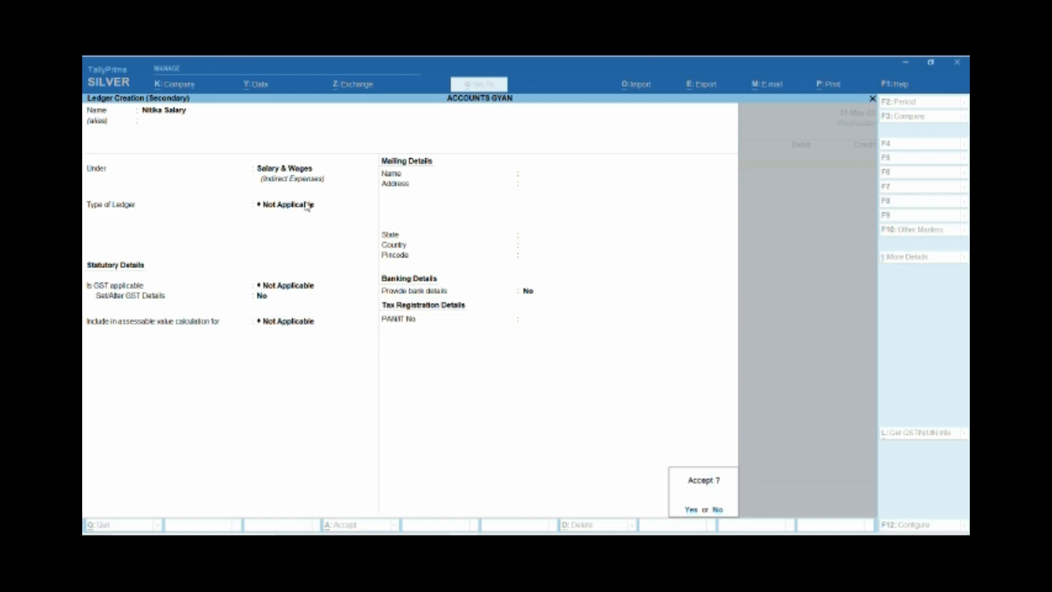
key("Return")
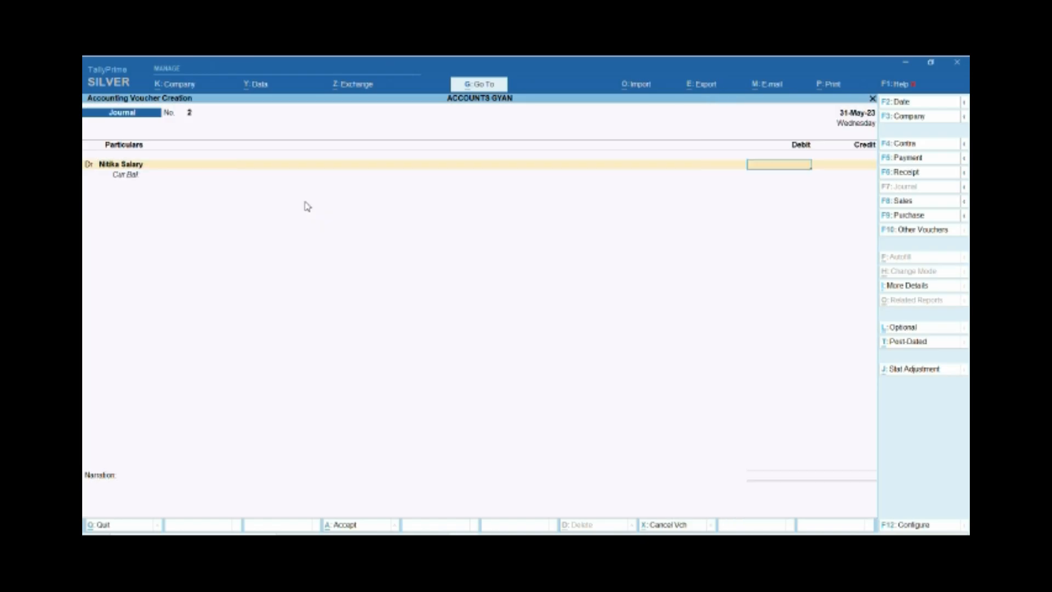
type("8")
key("BackSpace")
type("10500")
key("Return")
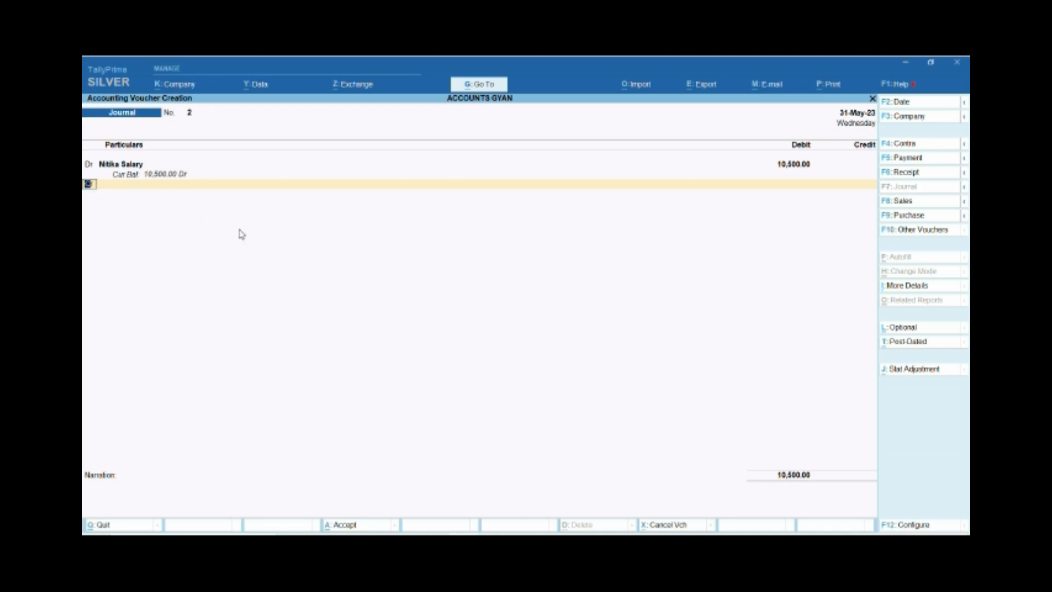
Add a second debit line and start a new ledger for it, named with the employee's first name followed by "-Salary".
type("dr")
key("Return")
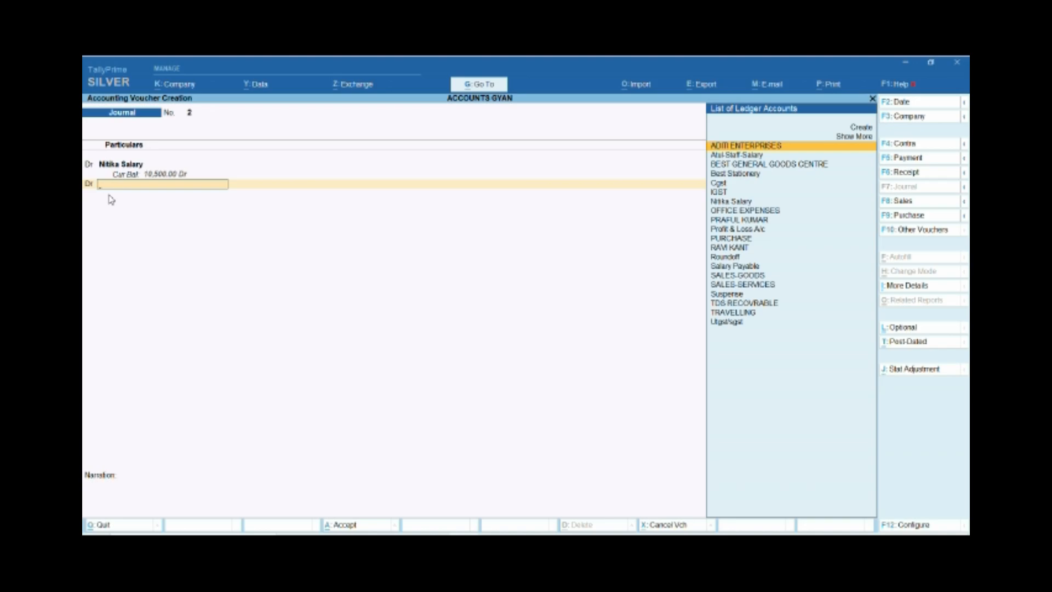
key("alt+c")
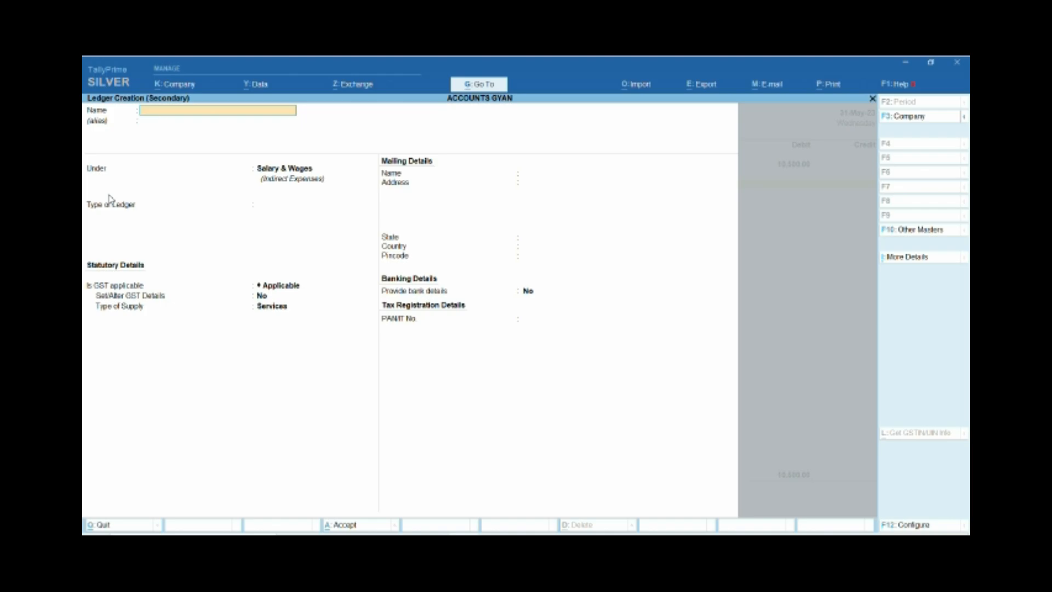
type("Kajal-Salary Payable")
key("BackSpace")
key("BackSpace")
key("BackSpace")
key("BackSpace")
key("BackSpace")
key("BackSpace")
key("BackSpace")
key("BackSpace")
Keep the second employee's ledger under Salary & Wages, with type of ledger, GST applicability and assessable value inclusion all Not Applicable.
key("Return")
key("Return")
key("Return")
key("Return")
key("space")
key("Down")
key("Down")
key("Return")
Save the second employee's salary ledger and debit it 8,500 in the journal voucher.
key("Return")
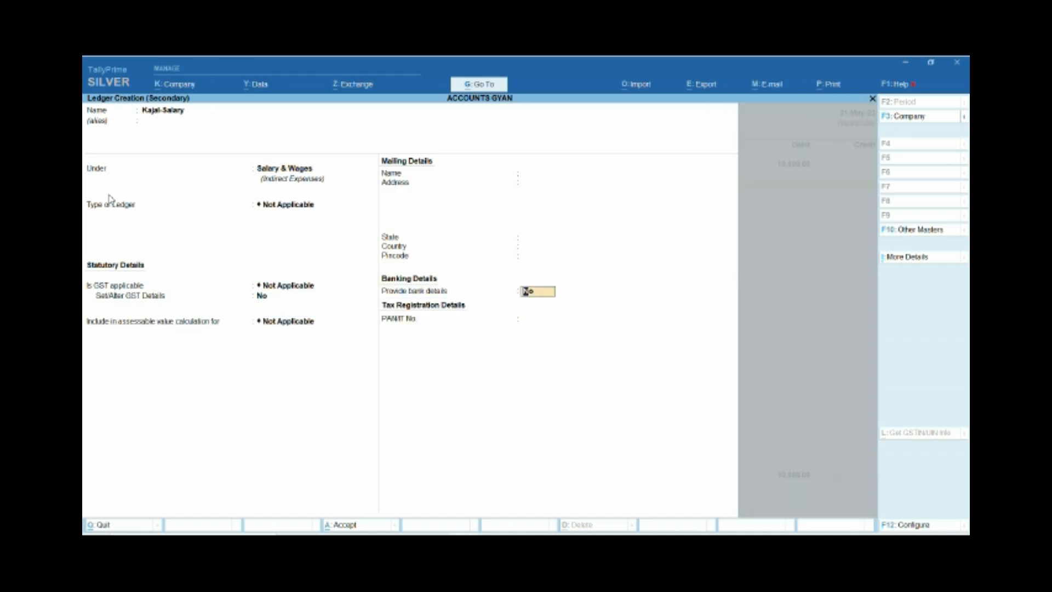
key("Return")
key("Return")
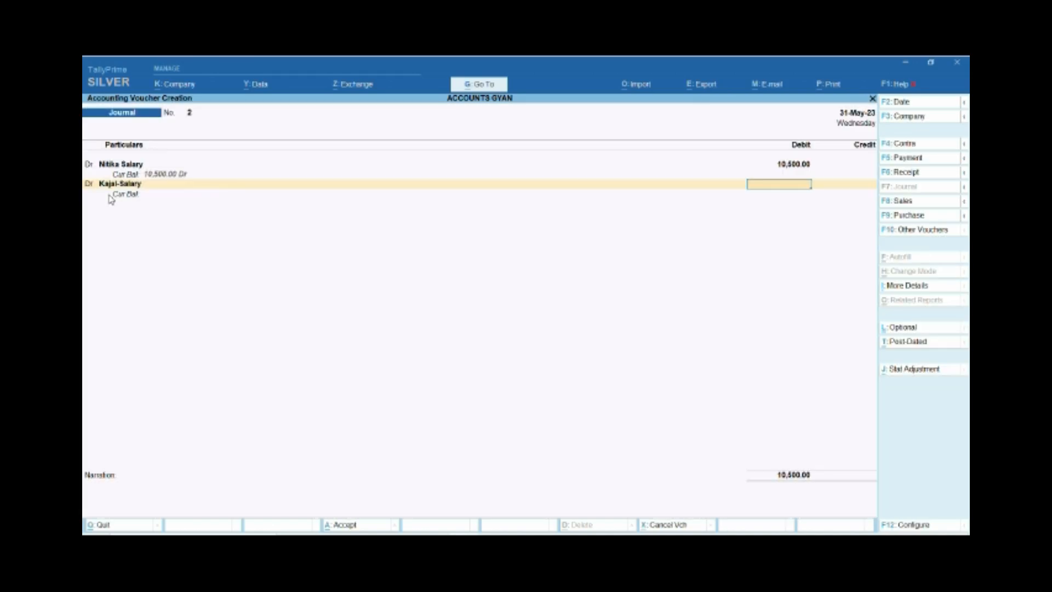
type("8500")
key("Return")
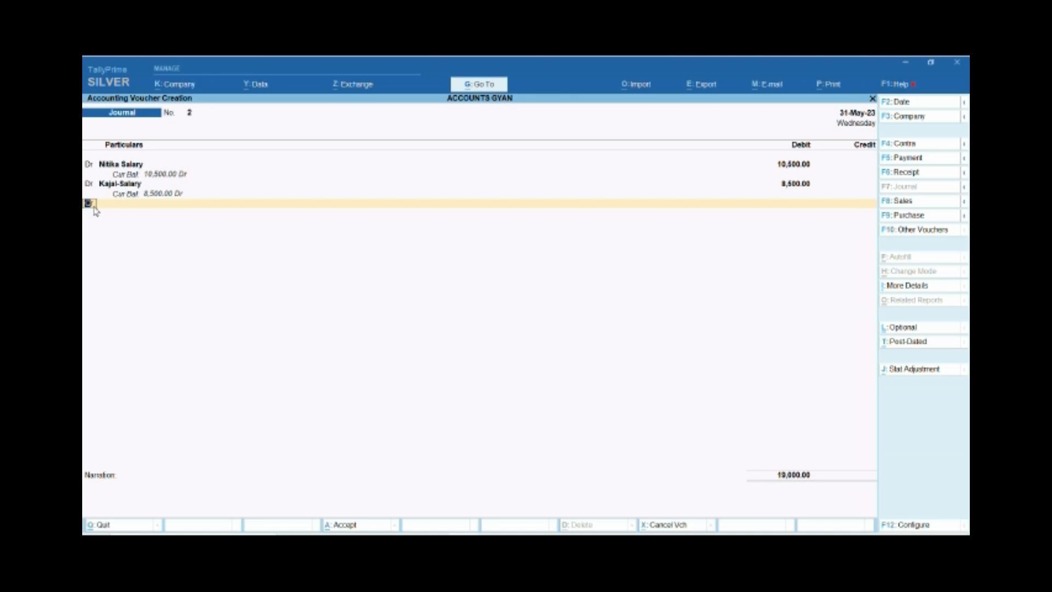
Add a third debit line and start a new ledger for it, named with the employee's first name followed by "-Salary".
type("dr")
key("Return")
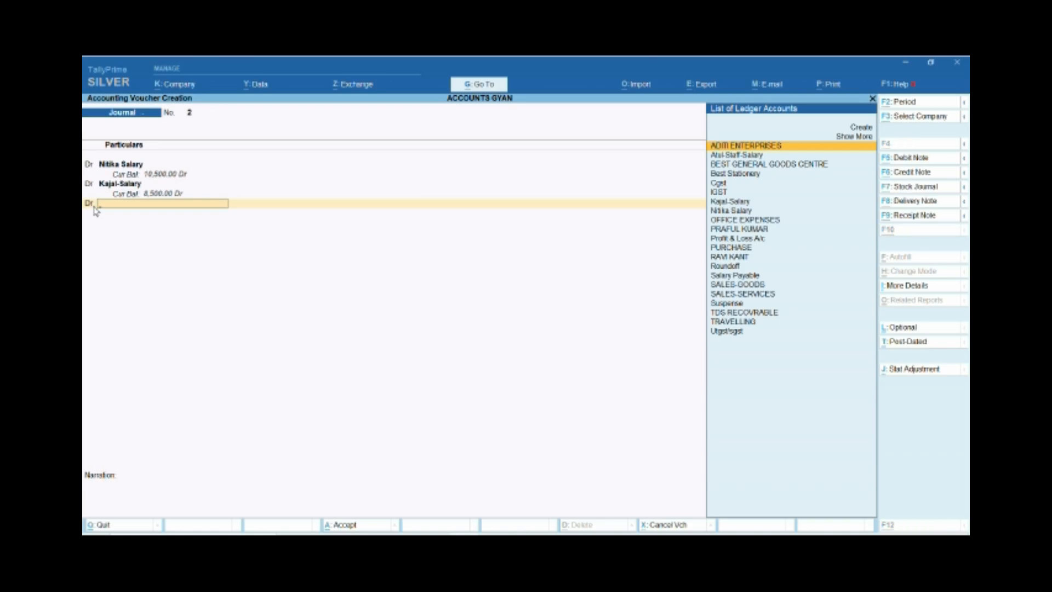
key("alt+c")
type("Abhishek")
type("-Salary")
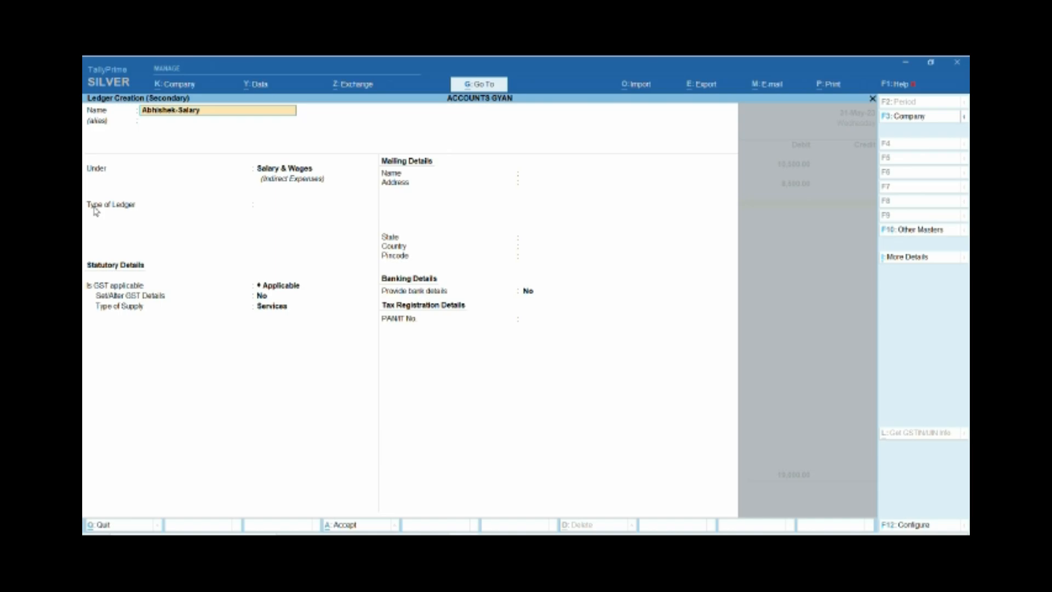
Keep the third employee's ledger under Salary & Wages and set its type and GST applicability to Not Applicable.
key("Return")
key("Return")
key("Return")
key("Down")
key("Down")
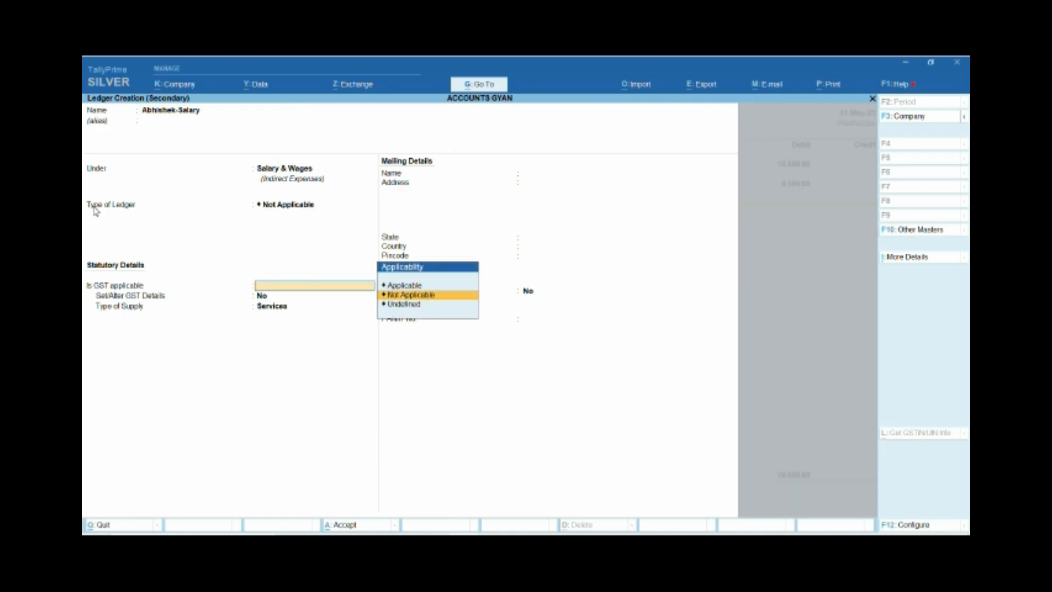
key("Return")
key("Return")
Save the third employee's salary ledger and debit it 25,000 in the journal voucher.
key("Return")
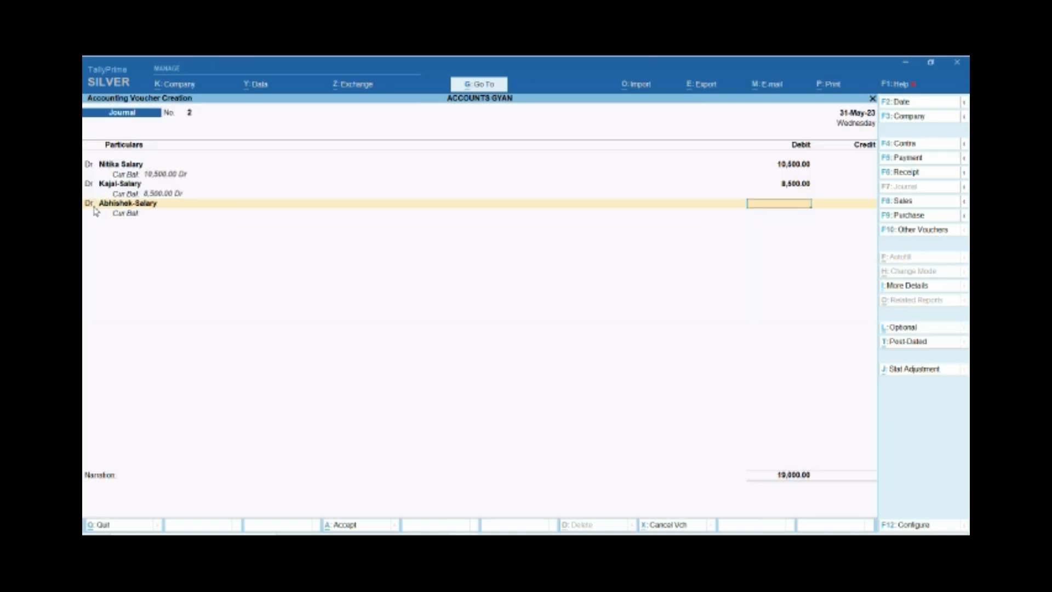
type("25000")
key("Return")
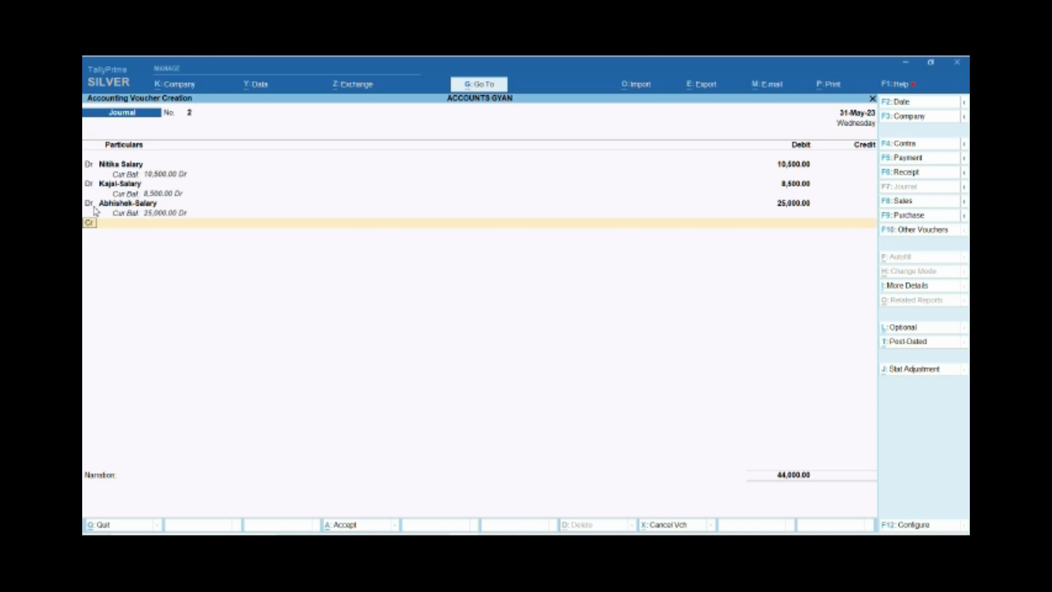
Add a fourth debit line and start a new ledger for it, named with the employee's first name followed by "-Salary".
type("c")
type("d")
key("Return")
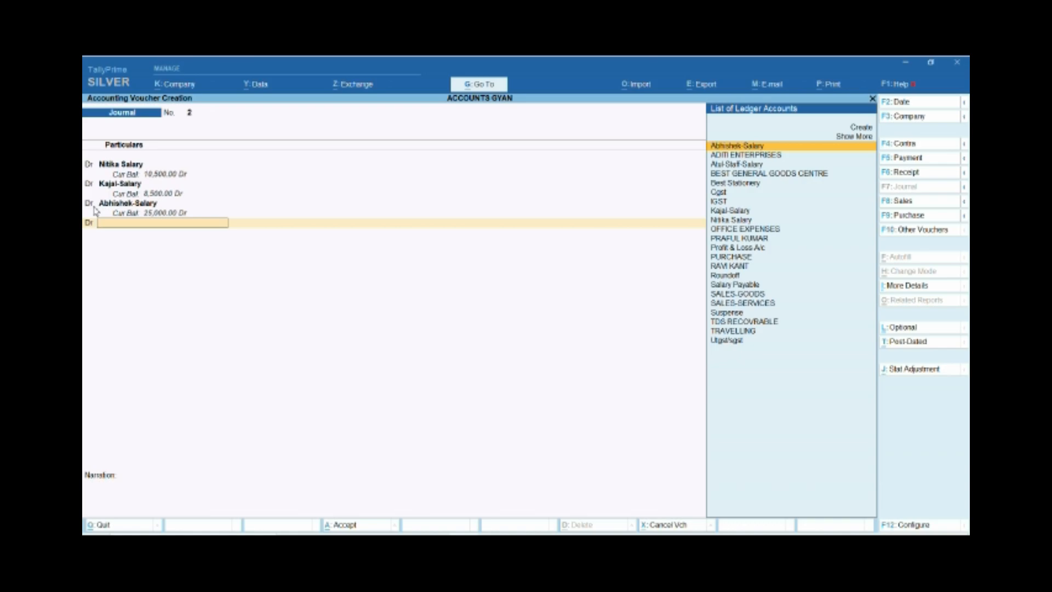
key("alt+c")
type("Samdeep")
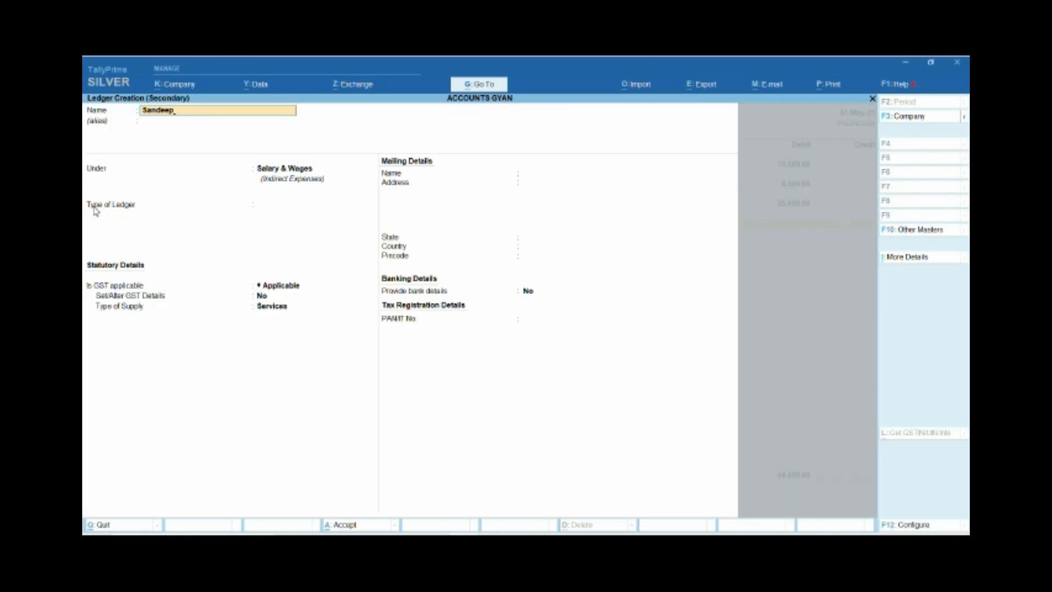
type("-Salalr")
key("BackSpace")
Keep the fourth employee's ledger under Salary & Wages and set its type and GST applicability to Not Applicable.
key("Return")
key("Return")
key("Return")
key("Down")
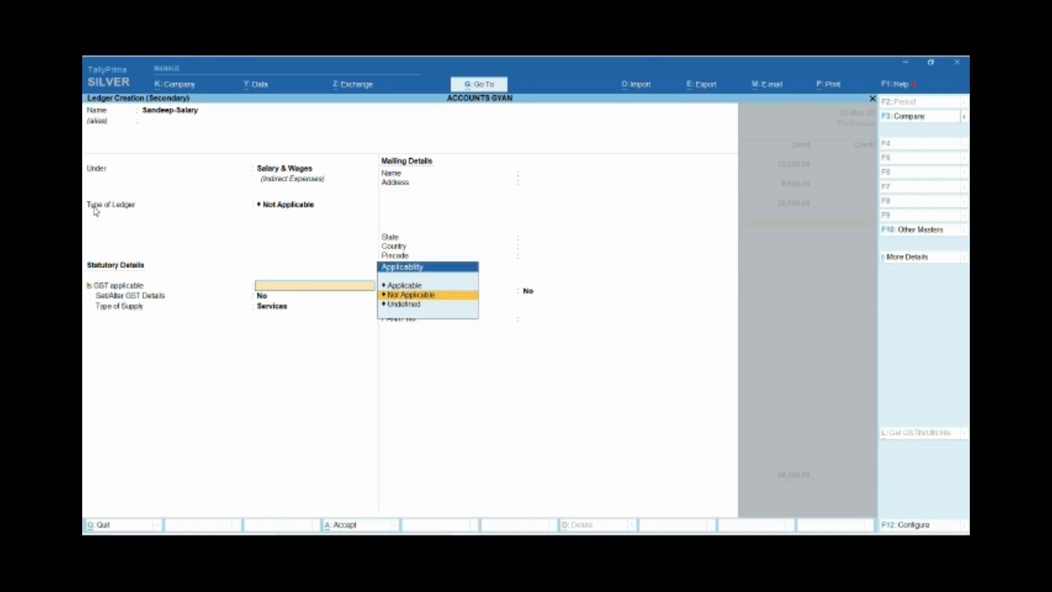
key("Return")
key("Return")
key("Return")
key("Return")
Save the fourth employee's salary ledger and debit it 35,000 in the journal voucher.
type("35000")
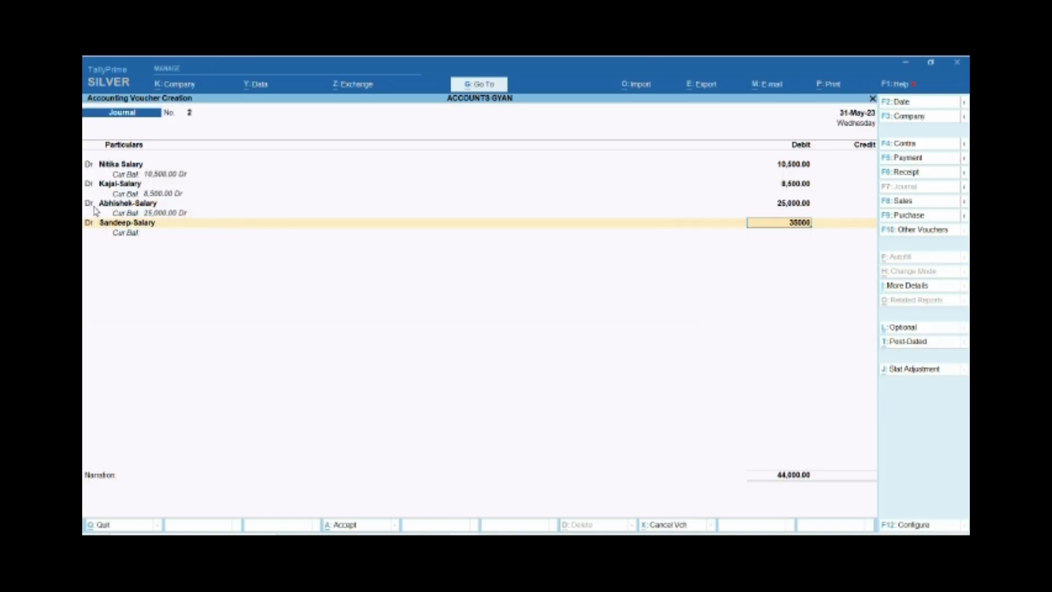
key("Return")
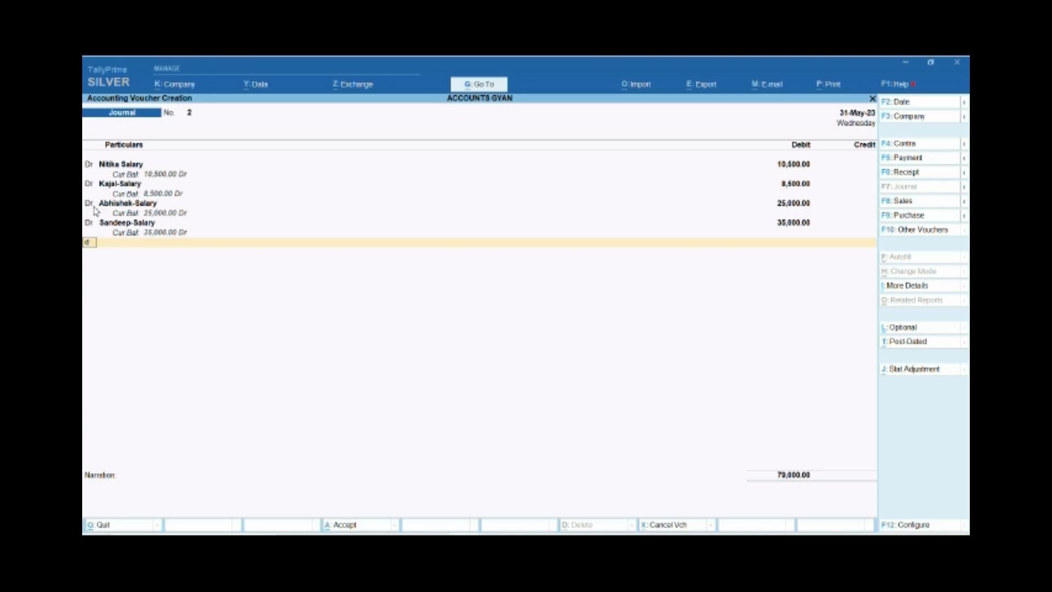
Add a fifth debit line and start a new ledger for it, named with the employee's first name followed by "Salary".
type("d")
key("Return")
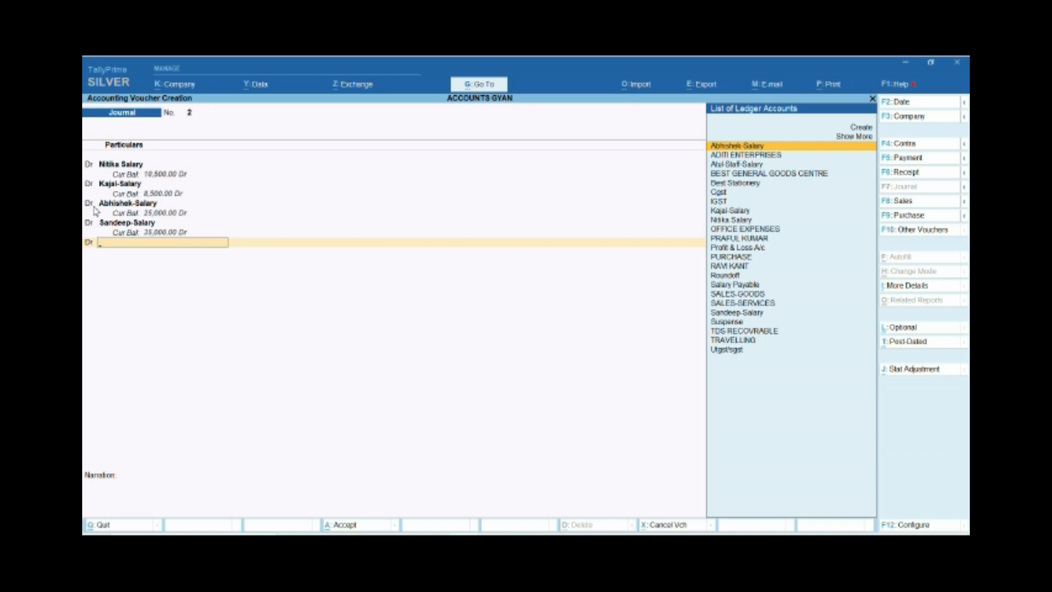
key("alt+c")
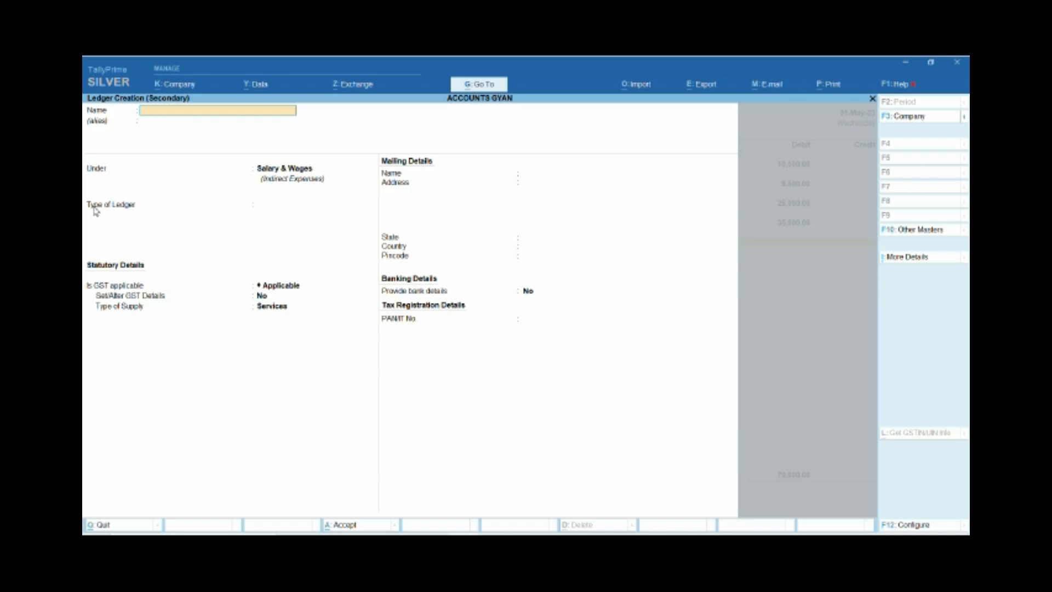
type("Kundan Salary")
Keep the fifth employee's ledger under Salary & Wages, with type of ledger and GST applicability set to Not Applicable.
key("Return")
key("Return")
key("Return")
key("Down")
key("Return")
Save the fifth employee's salary ledger and debit it 15,000 in the journal voucher.
key("Return")
key("Return")
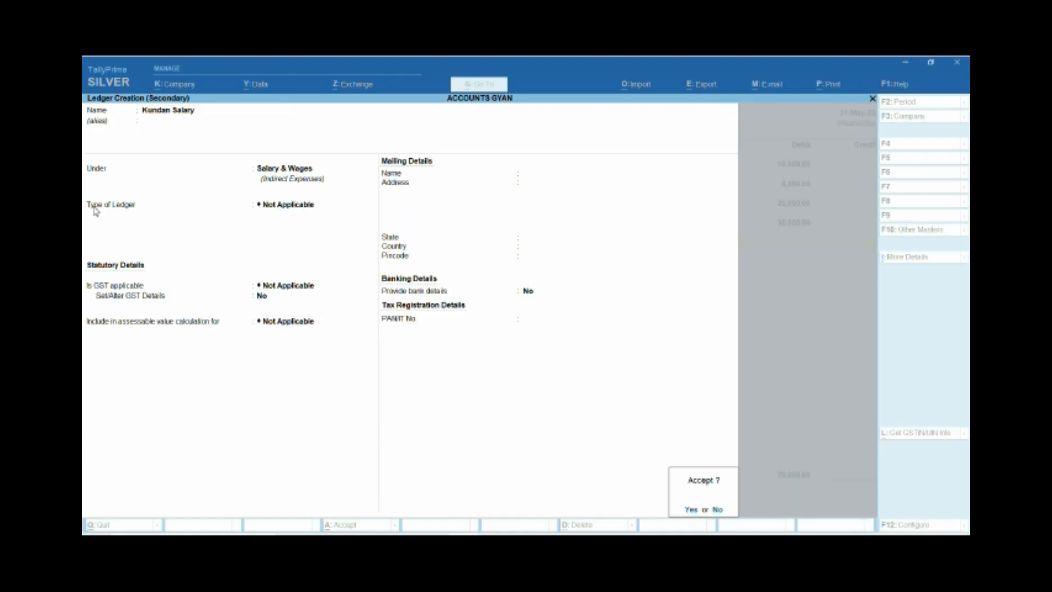
key("Return")
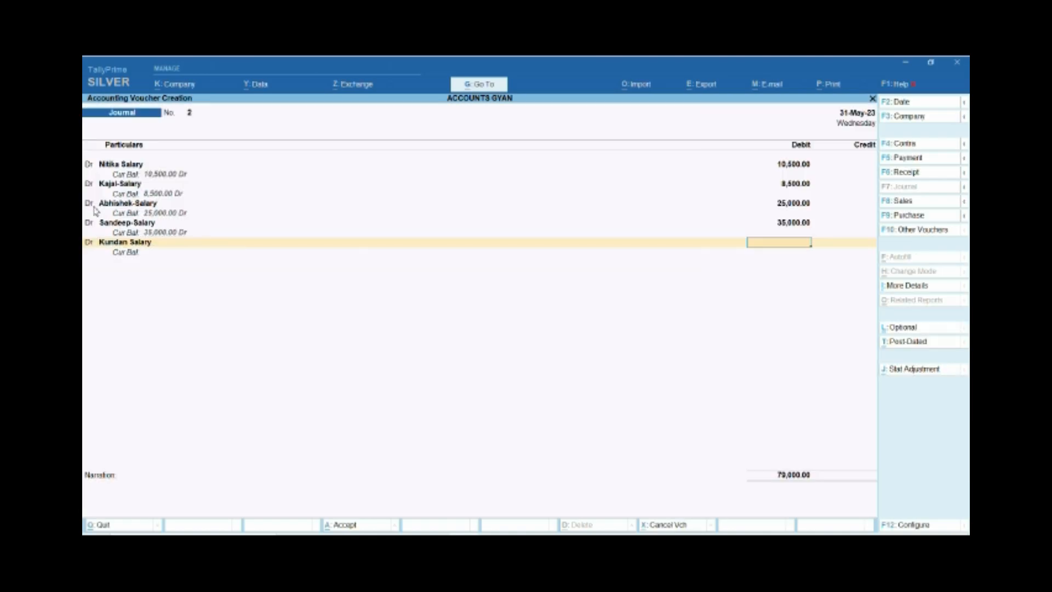
type("15,000")
key("Return")
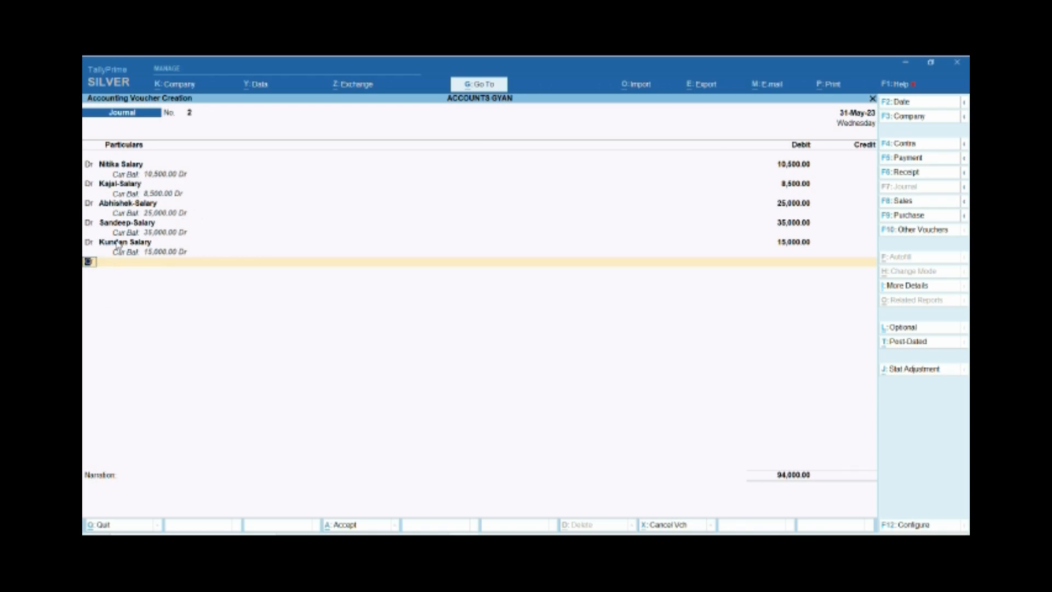
Add a credit line for the Salary Payable ledger with the balancing amount of 94,000.
key("Return")
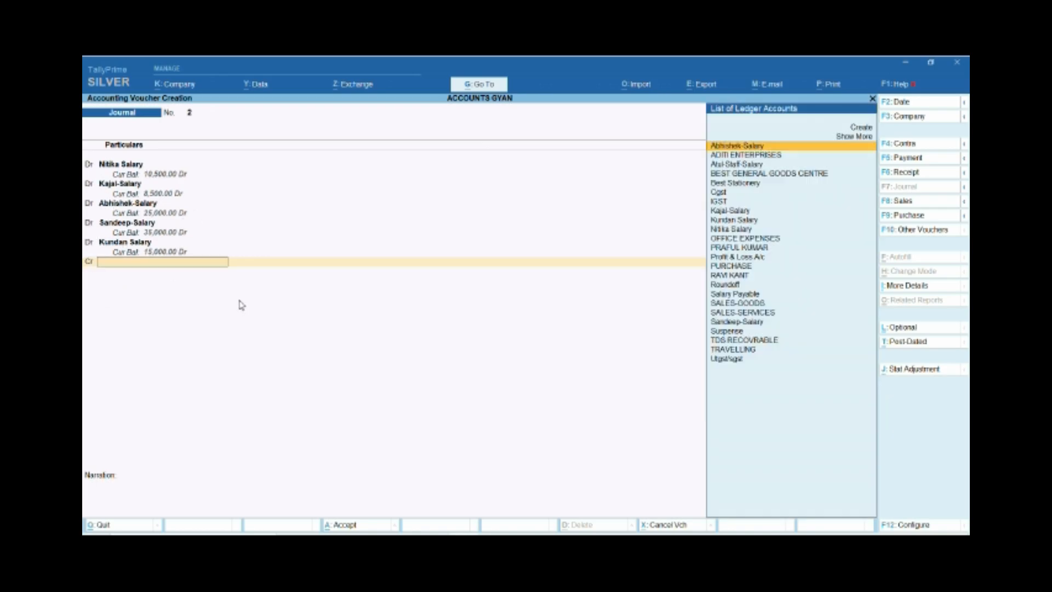
type("Sal")
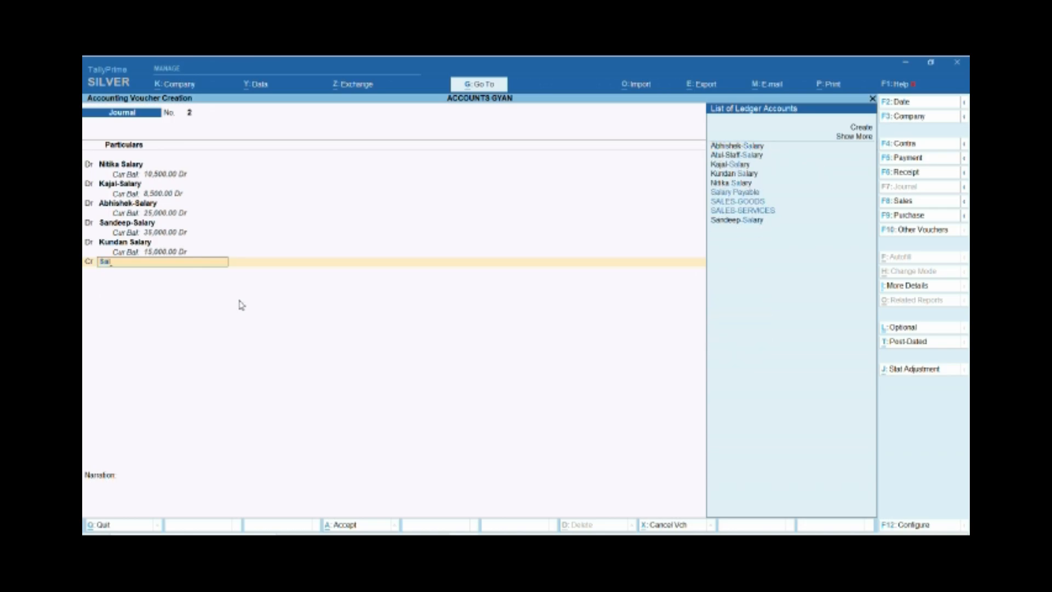
key("Return")
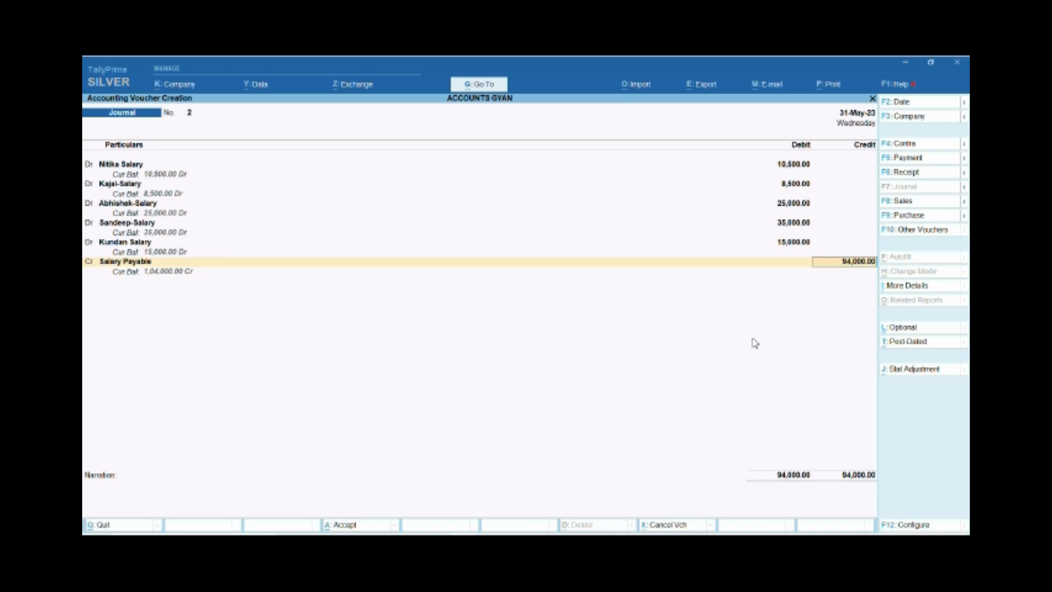
key("Return")
Try replacing Salary Payable on the credit line with the fifth employee's salary ledger.
key("BackSpace")
key("BackSpace")
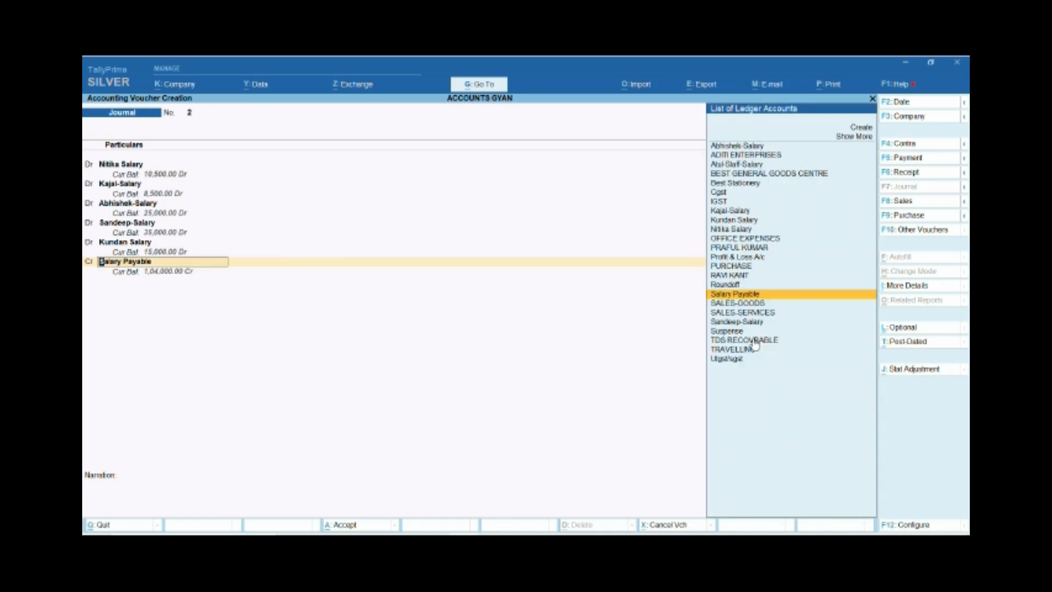
key("Return")
key("BackSpace")
type("Kundan Salary")
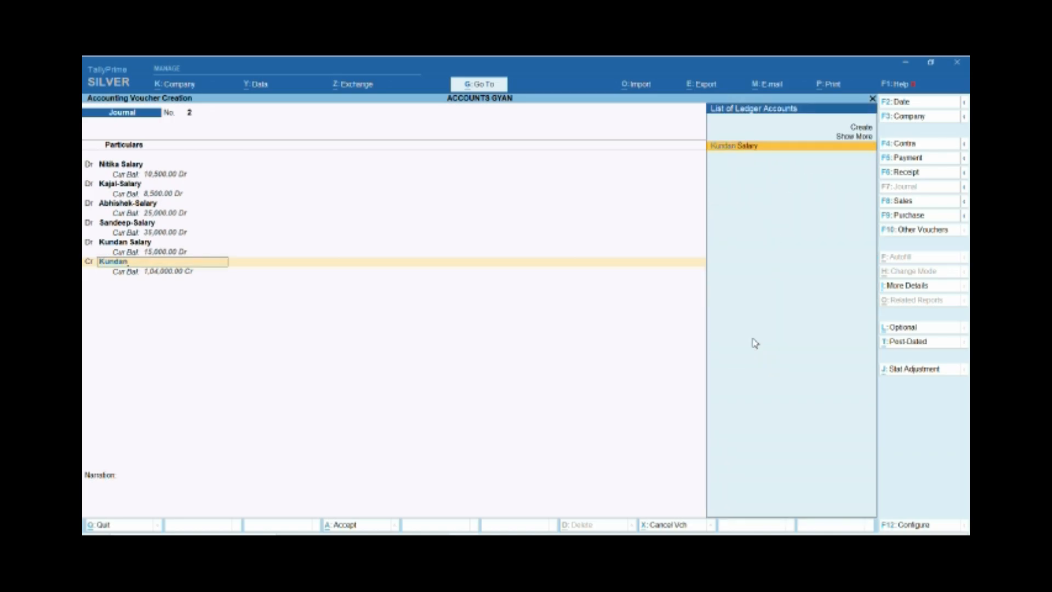
key("Return")
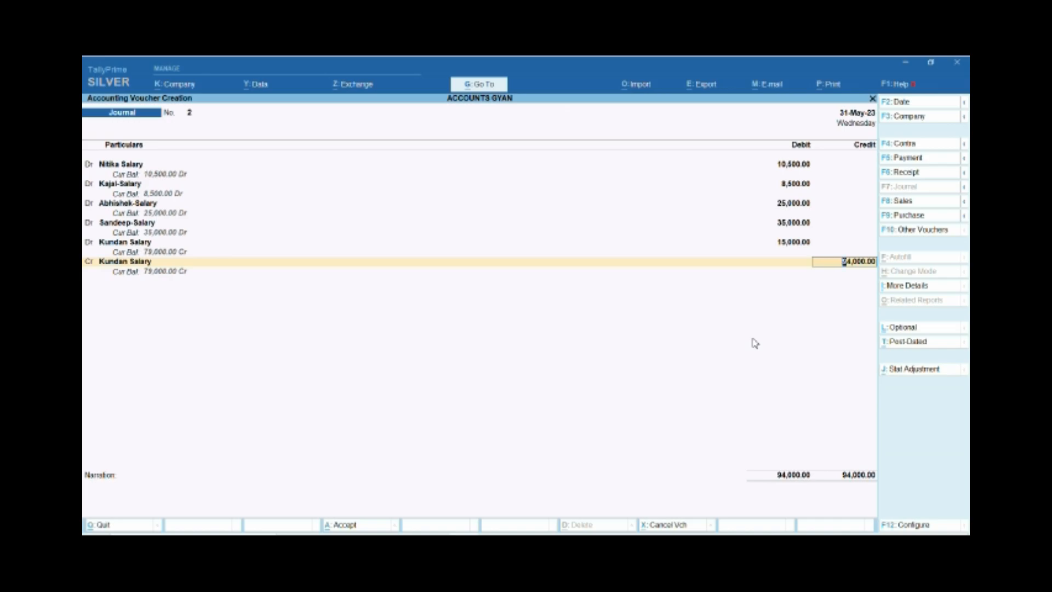
key("BackSpace")
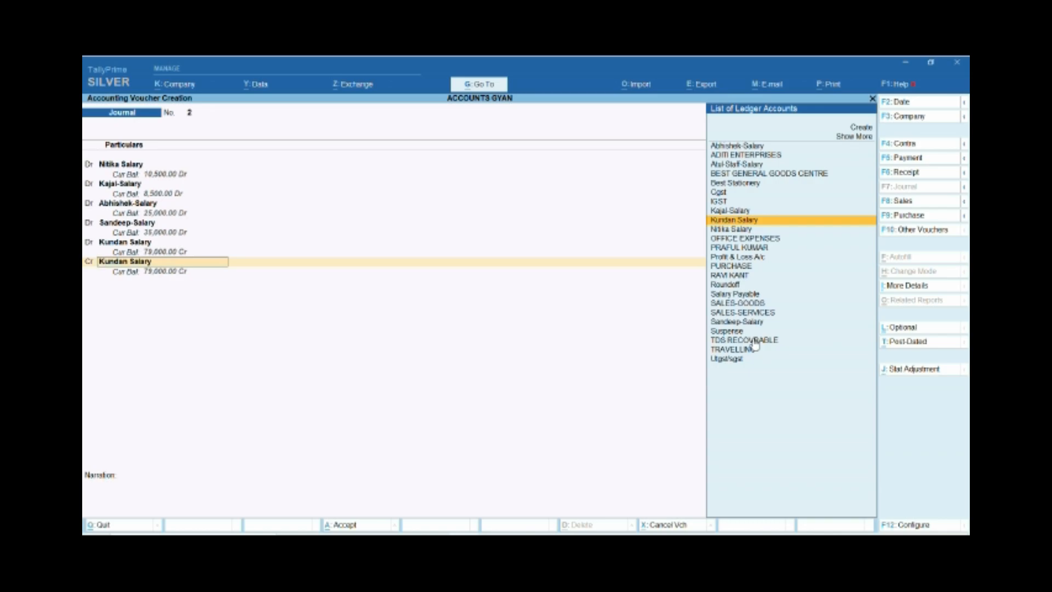
Start a new ledger for the credit line, named with the fifth employee's first name followed by "-Salary-Advance".
key("ctrl")
key("alt+c")
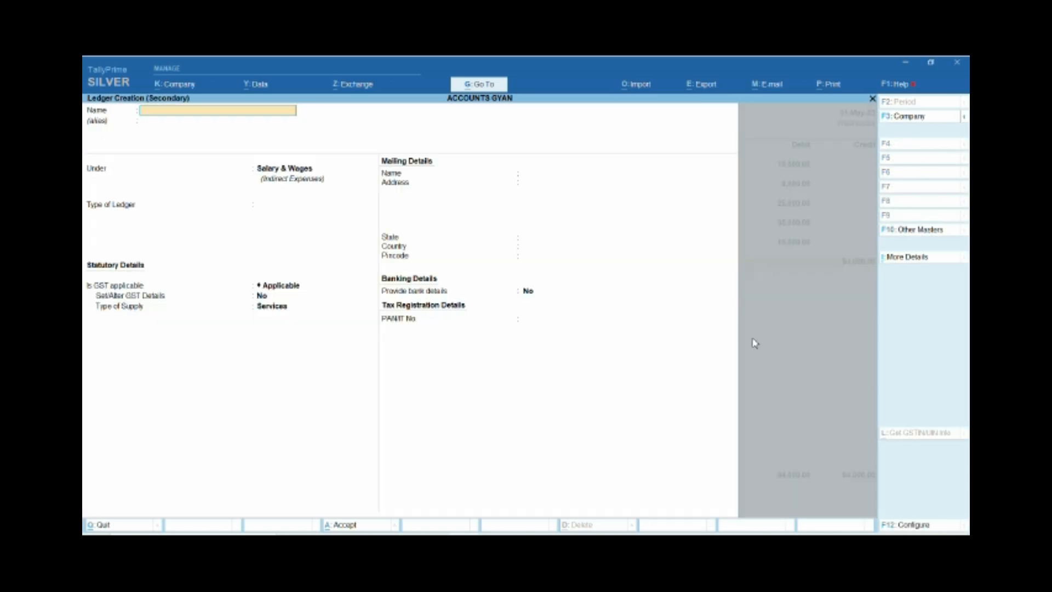
type("Kundan-Salary-Advance")
key("Return")
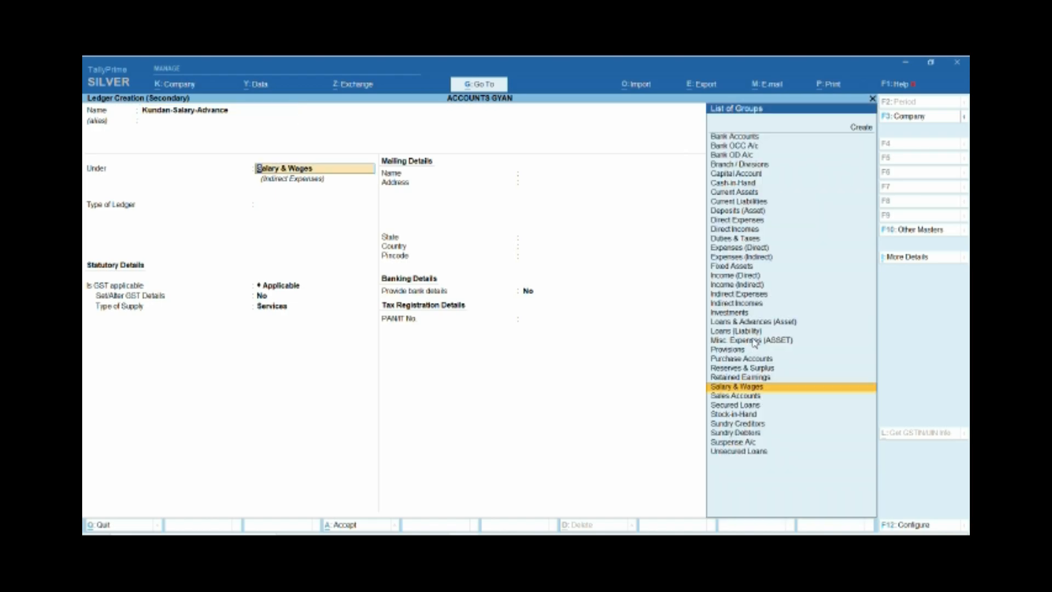
Place the salary advance ledger under Loans & Advances (Asset) and keep its default mailing and banking details.
type("Loa")
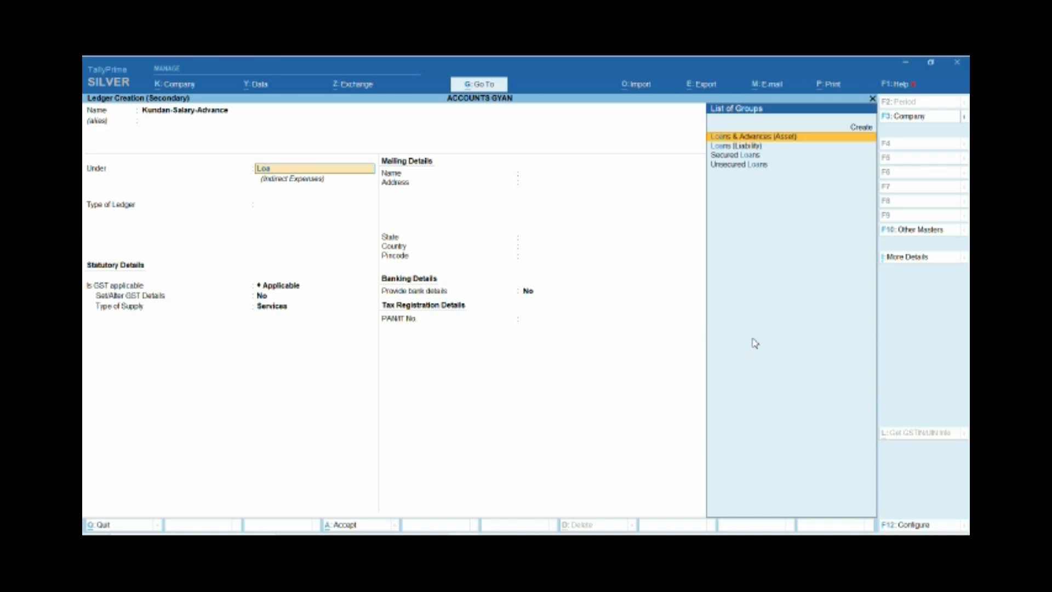
key("Return")
key("Return")
key("Return")
key("Return")
key("Return")
key("Return")
key("Return")
key("Return")
key("Return")
Set the salary advance ledger's tax registration type to Unregistered and leave its GST details unset.
key("BackSpace")
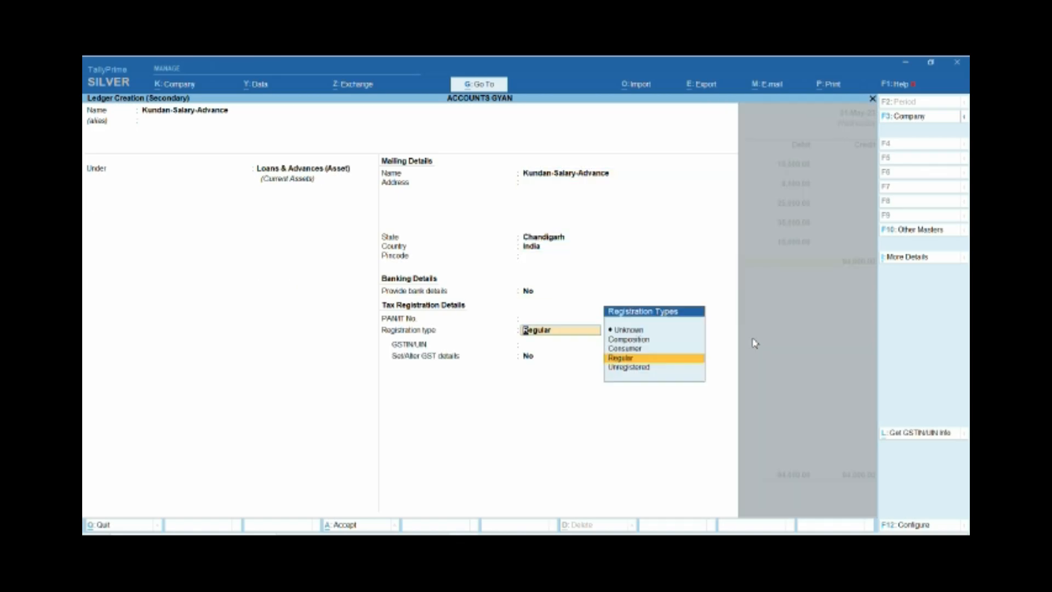
key("Down")
key("Return")
Save the new salary advance ledger and credit it with 5,000 in the journal voucher.
key("Return")
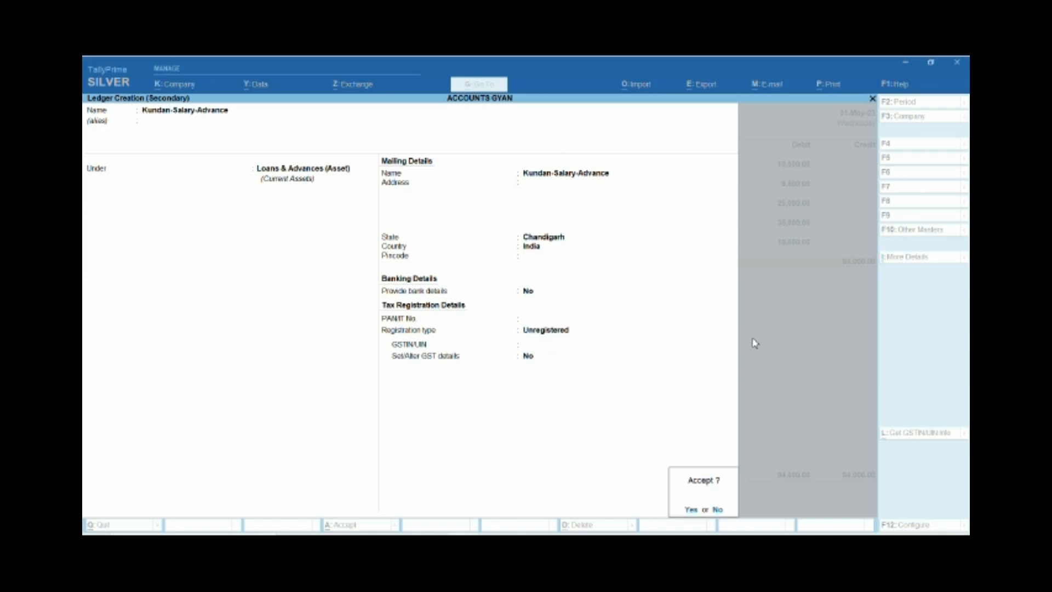
key("Return")
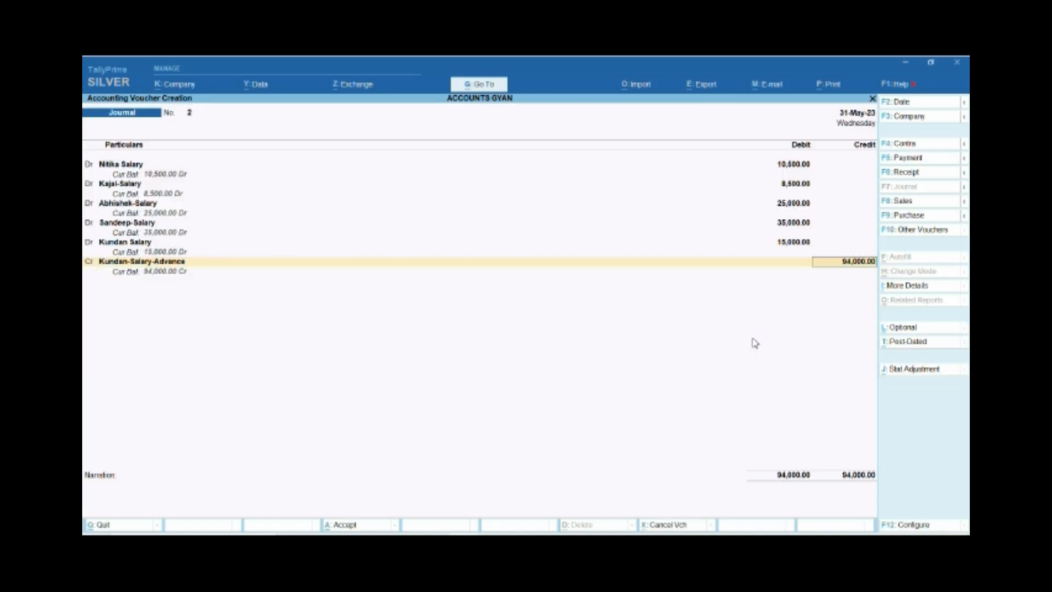
type("5000")
key("Return")
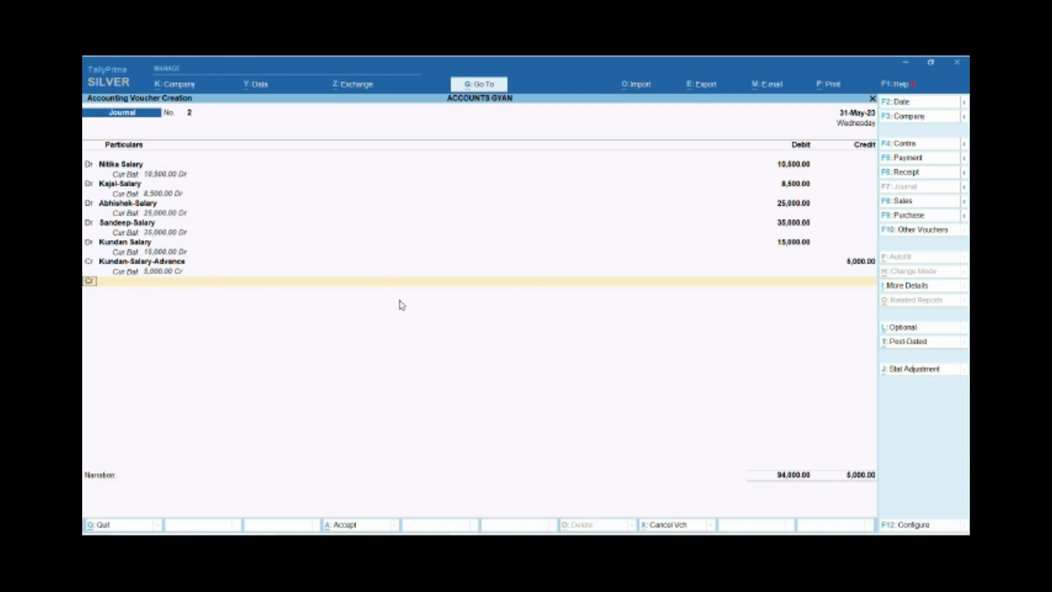
Credit the remaining 89,000 to Salary Payable and save the journal voucher without a narration.
key("Return")
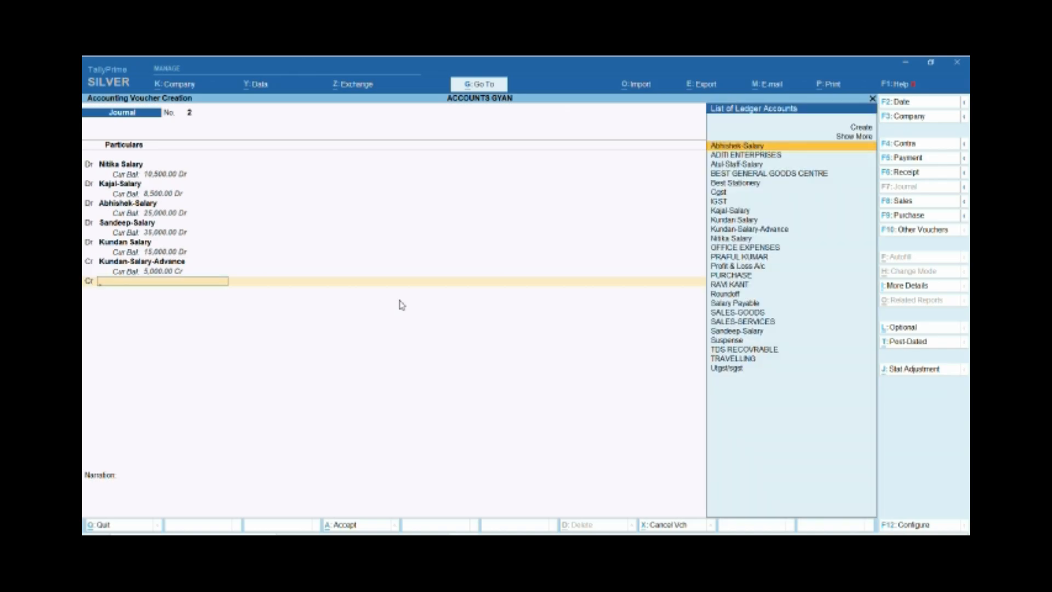
type("Sala")
key("Return")
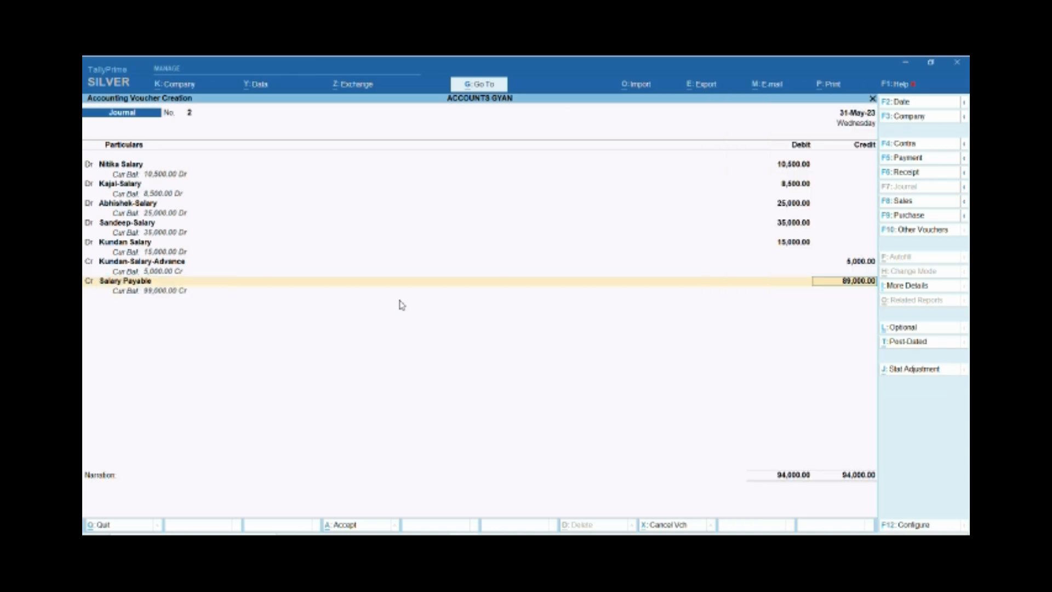
key("Return")
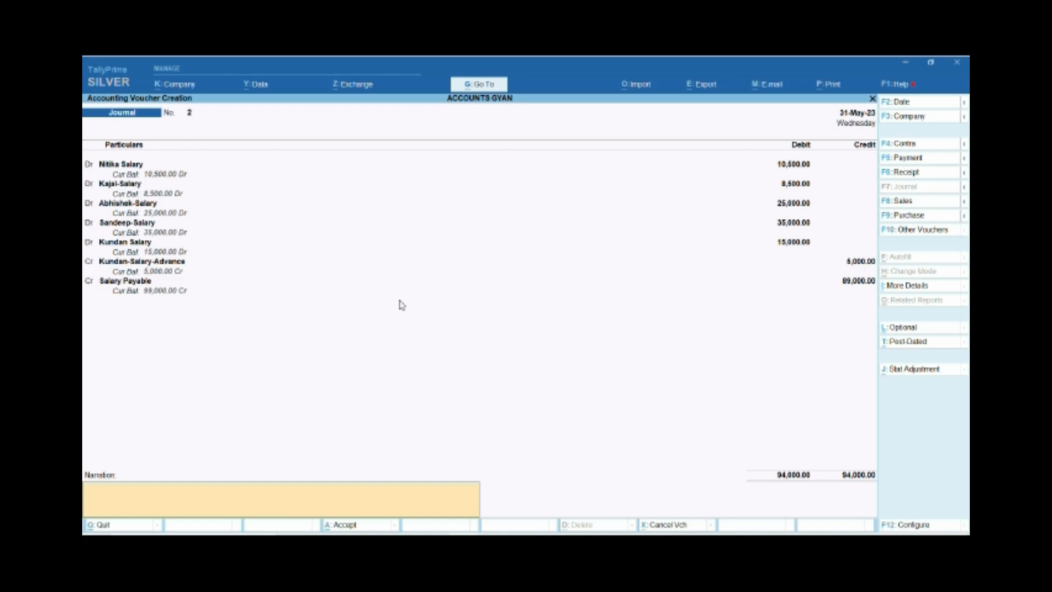
key("Return")
key("Return")
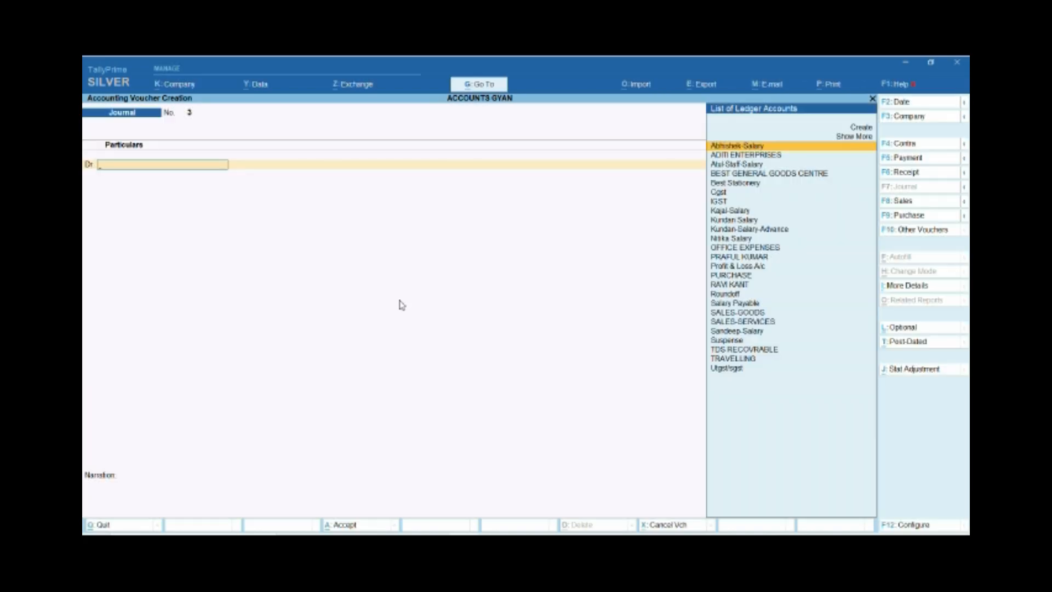
key("Escape")
key("Return")
key("Up")
key("Up")
key("Up")
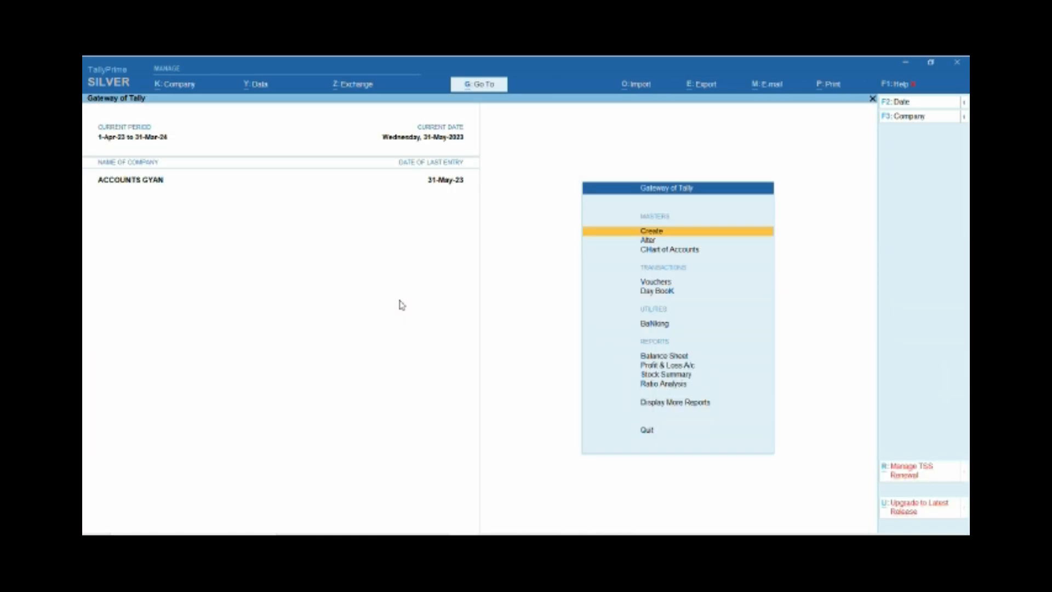
key("Down")
key("Down")
key("Down")
key("Return")
key("F5")
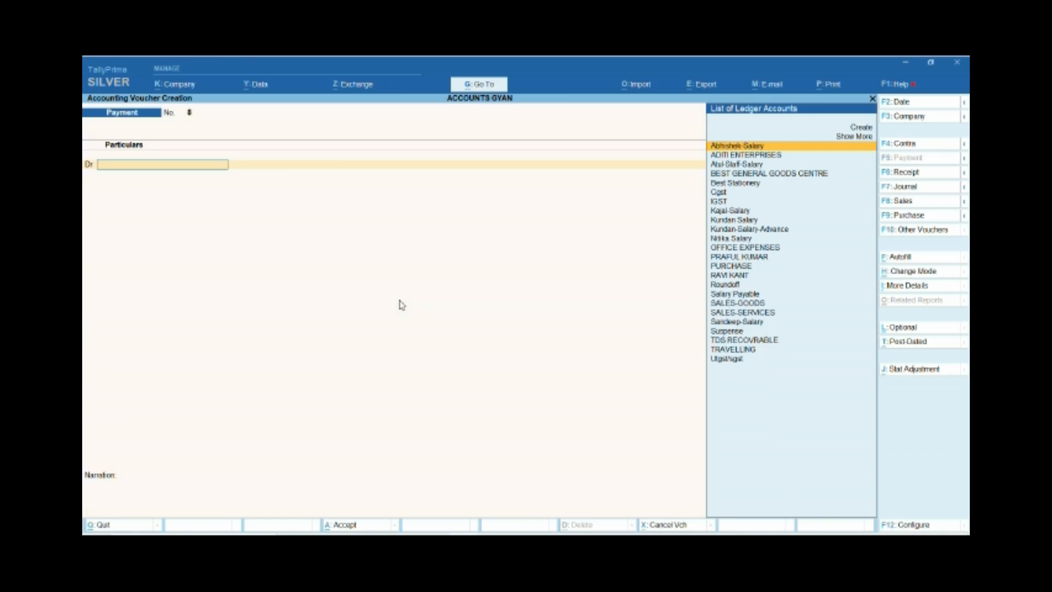
key("Escape")
key("Up")
key("Up")
key("Up")
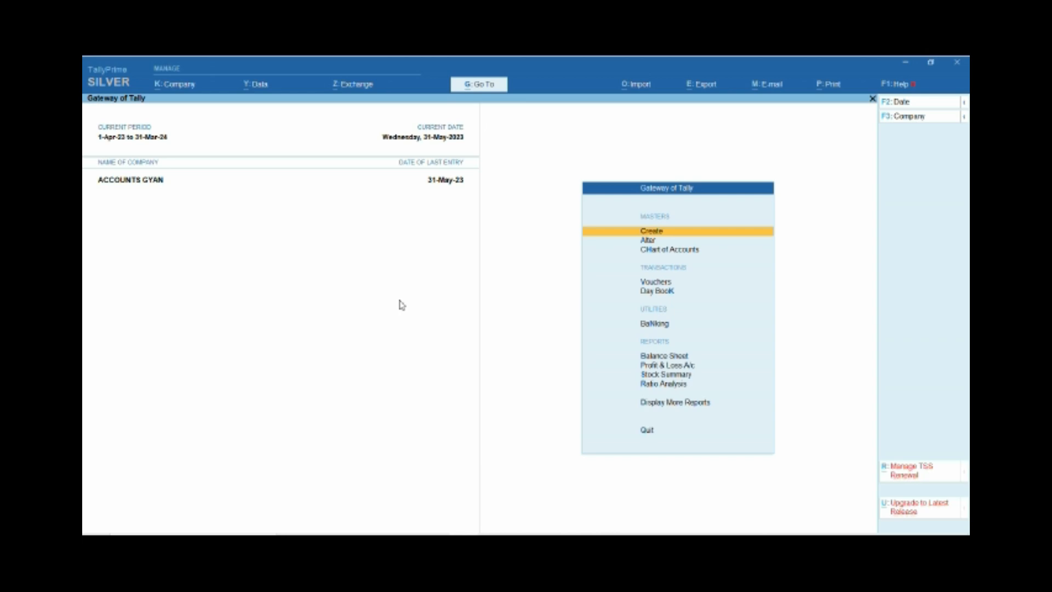
Open the Account Books section of the additional reports.
key("Down")
key("Down")
key("Down")
key("Down")
key("Down")
key("Down")
key("Down")
key("Down")
key("Down")
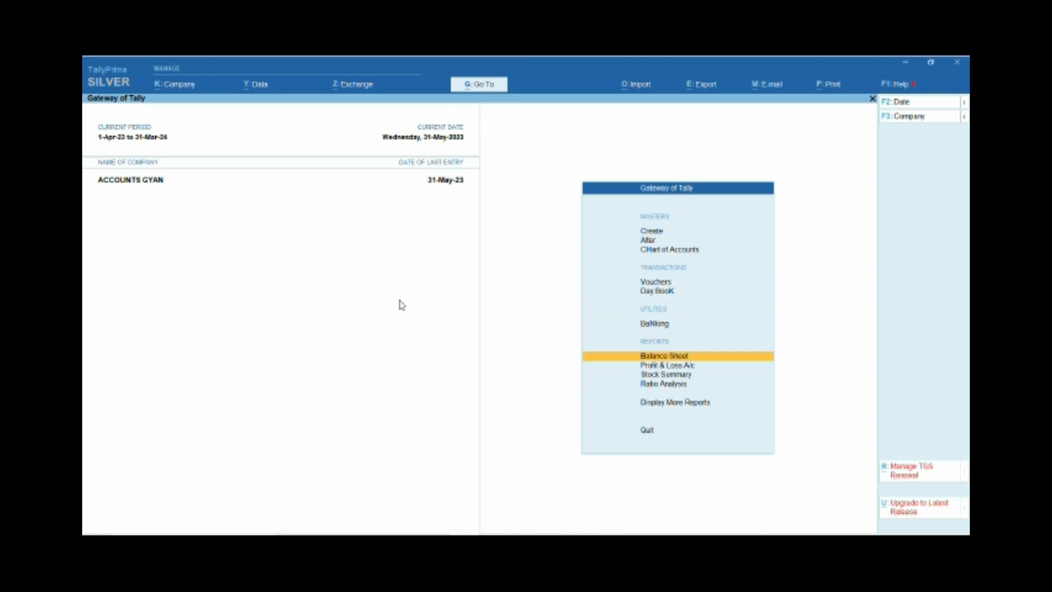
key("Down")
key("Return")
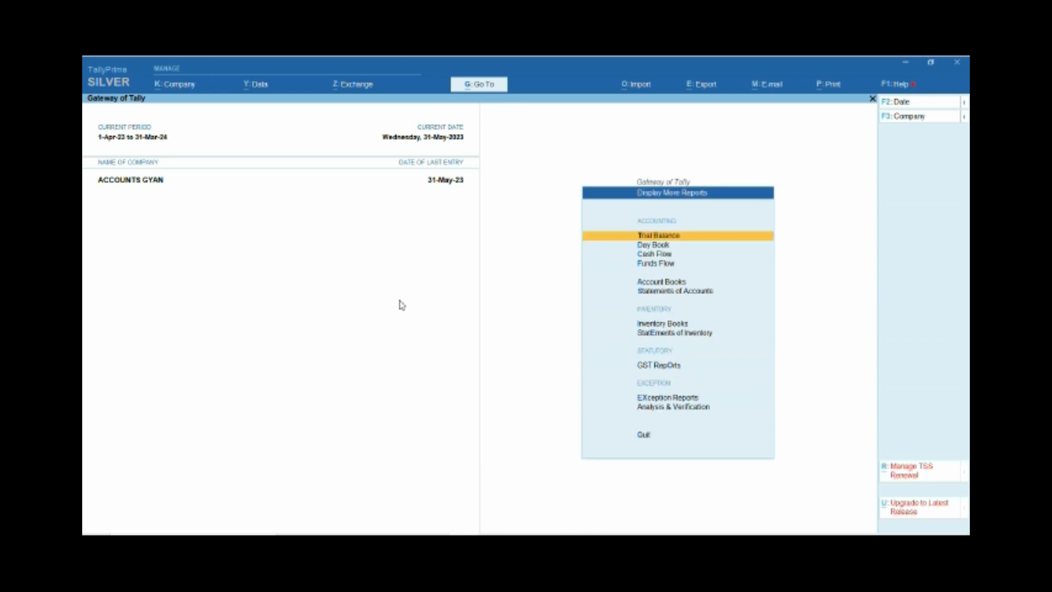
key("Down")
key("Down")
key("Down")
key("Down")
key("Down")
key("Down")
key("Down")
key("Down")
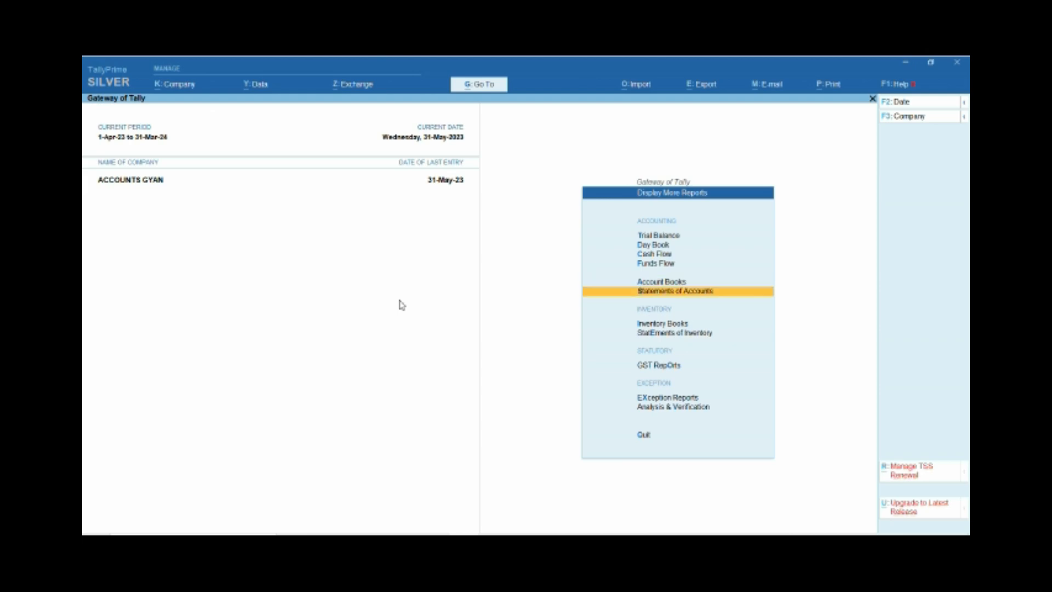
key("Up")
key("Up")
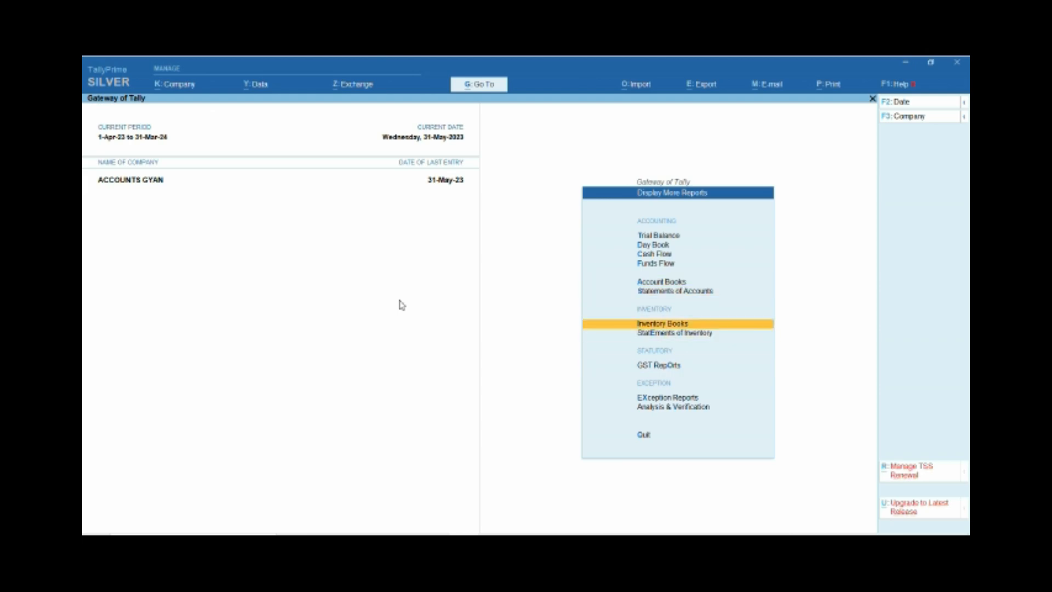
key("Down")
key("Down")
key("Down")
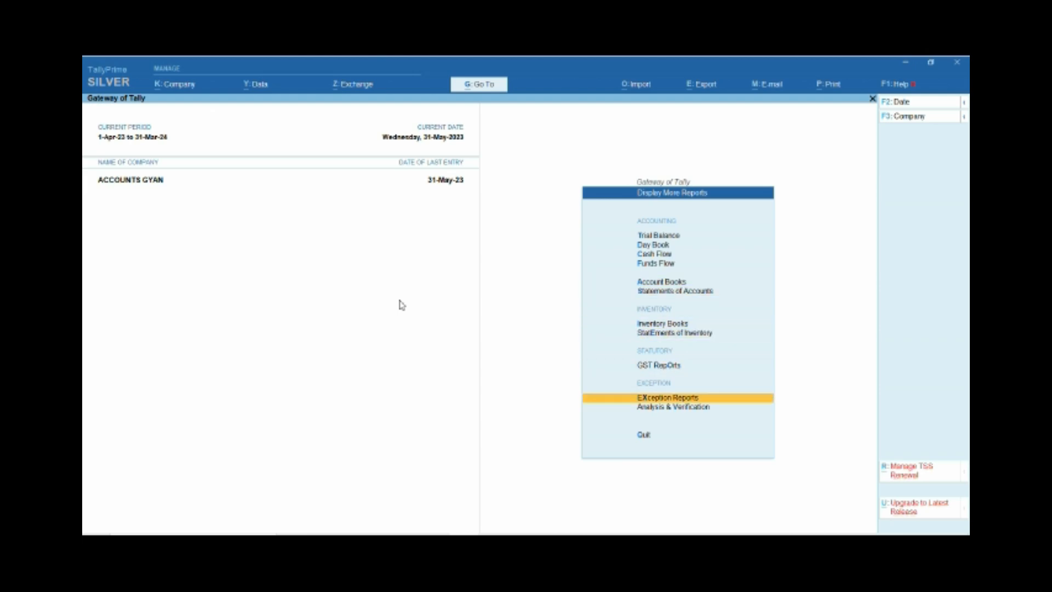
key("Up")
key("Up")
key("Up")
key("Up")
key("Down")
key("Up")
key("Up")
key("Return")
Display the fifth employee's salary advance ledger to check its vouchers, and close the report.
key("Down")
key("Down")
key("Down")
key("Down")
key("Up")
key("Up")
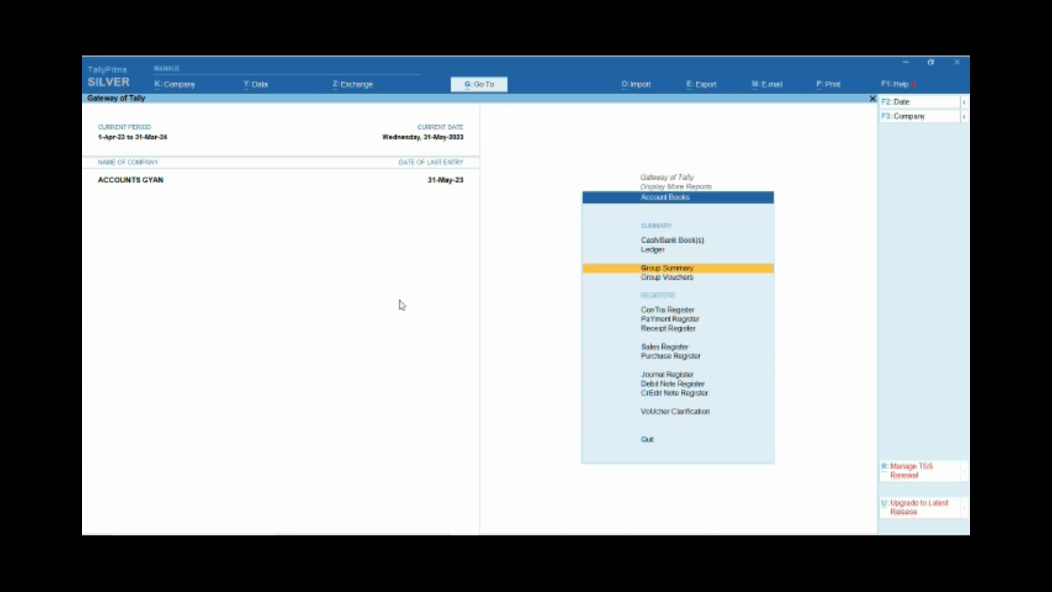
key("Up")
key("Return")
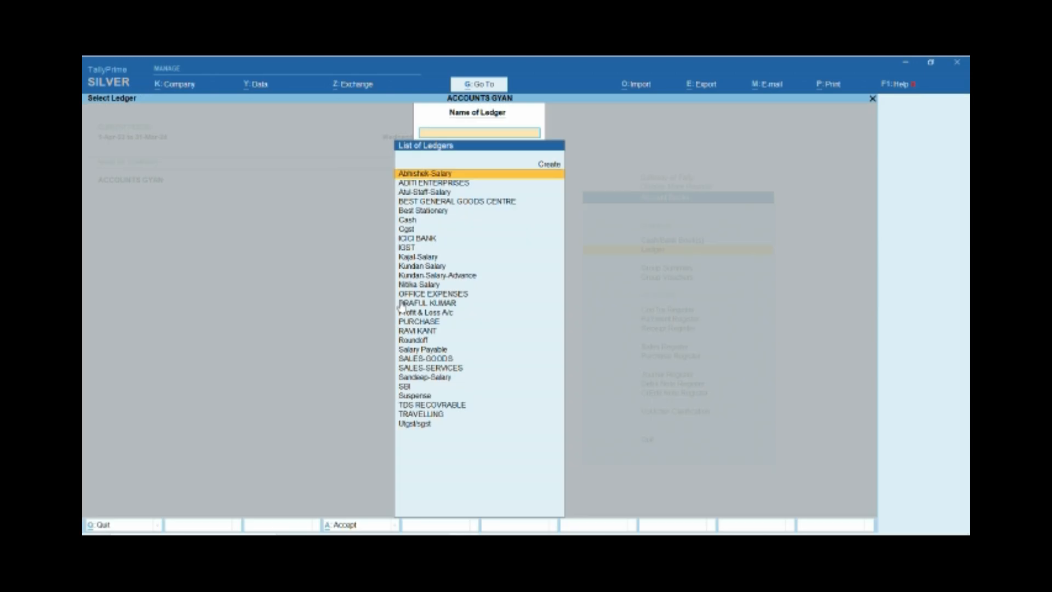
type("Ku")
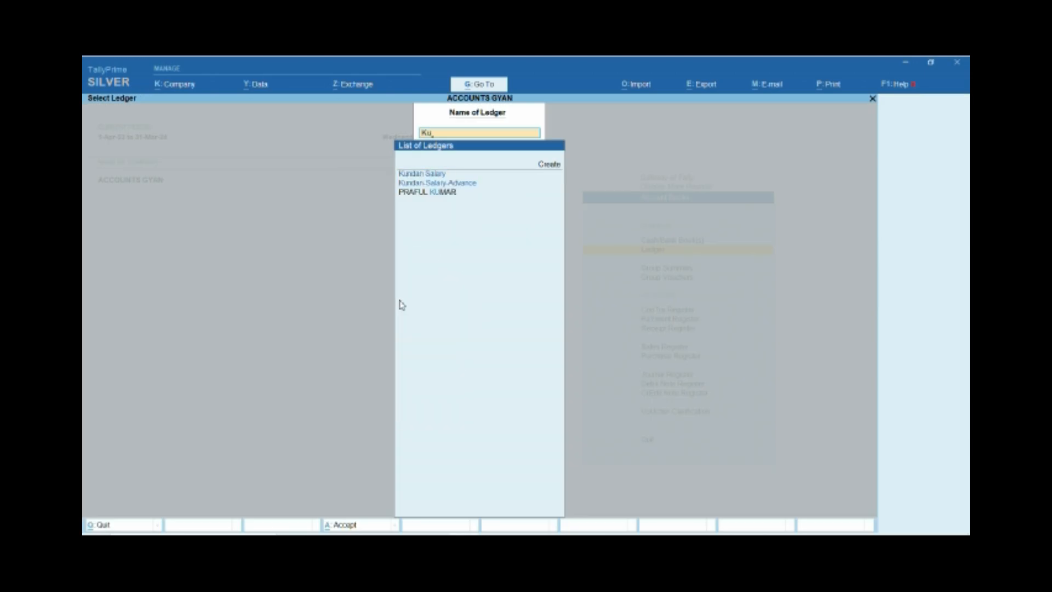
type("nd")
key("Down")
key("Down")
key("Return")
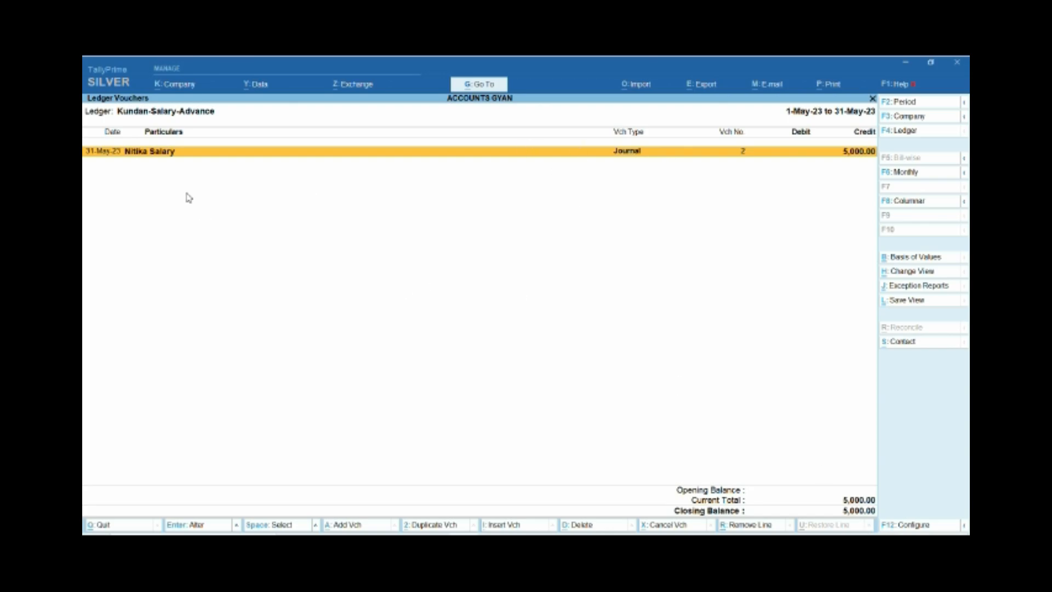
key("Escape")
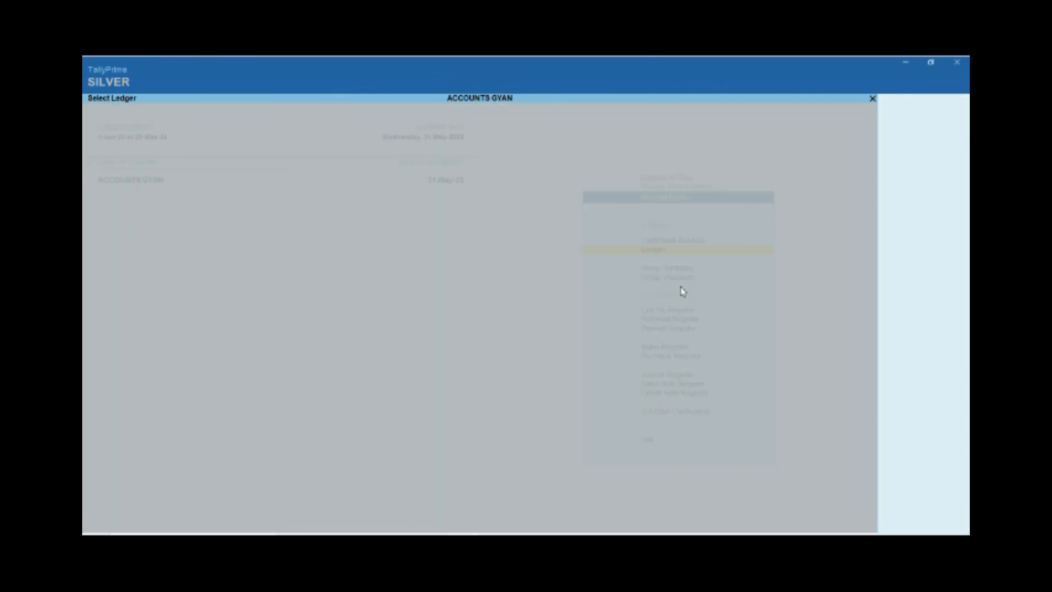
key("Escape")
Return to the main menu, view the Balance Sheet in detailed form, and close it.
key("Down")
key("Down")
key("Down")
key("Down")
key("Down")
key("Down")
key("Down")
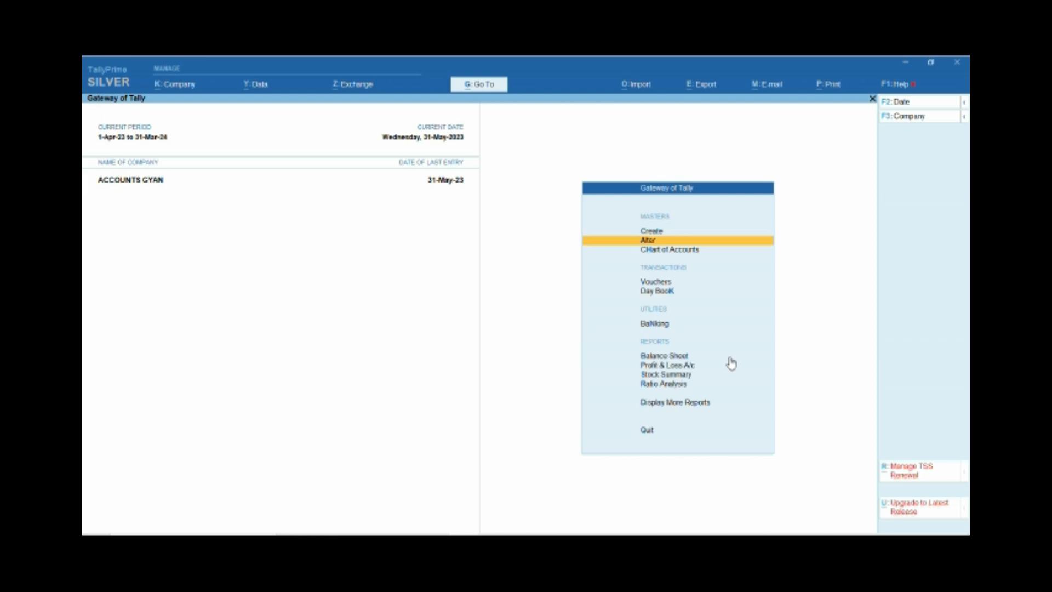
key("Up")
key("Return")
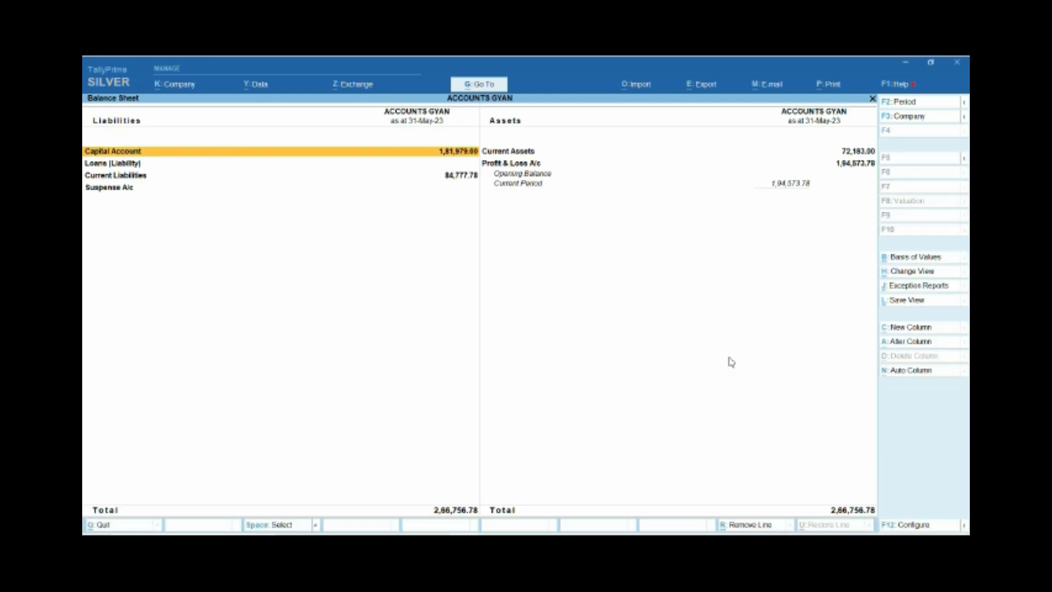
key("Right")
key("Down")
key("alt+F5")
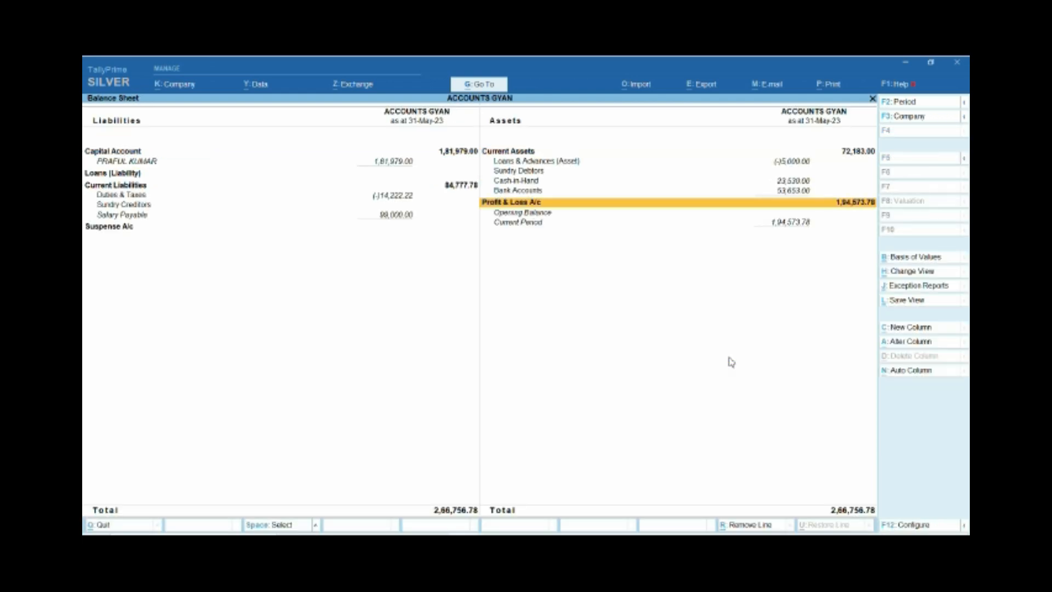
key("Up")
key("Escape")
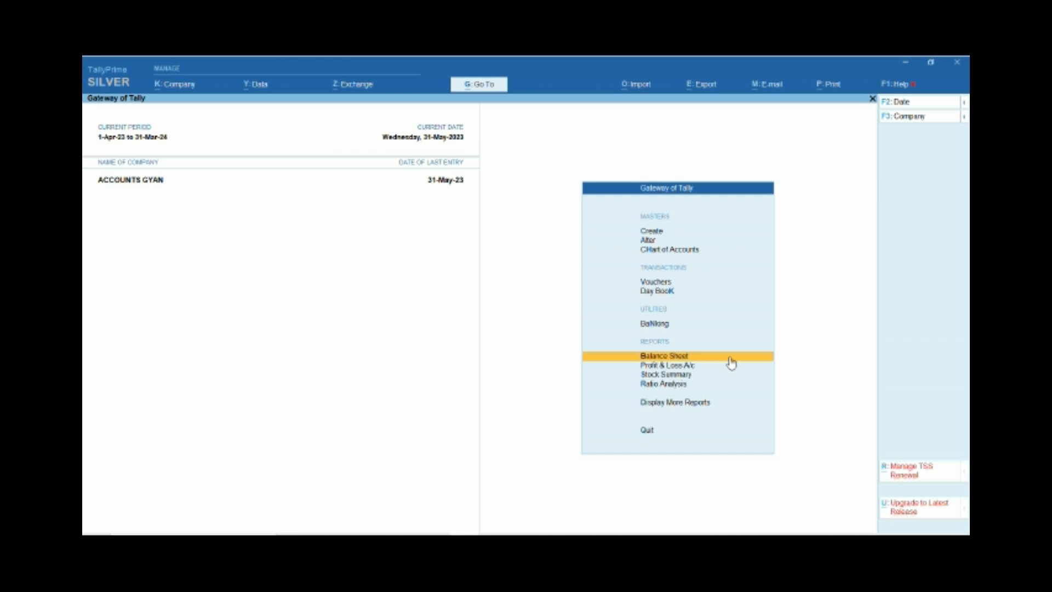
Reopen the Balance Sheet in detailed form and inspect the Loans & Advances (Asset) group summary.
key("Return")
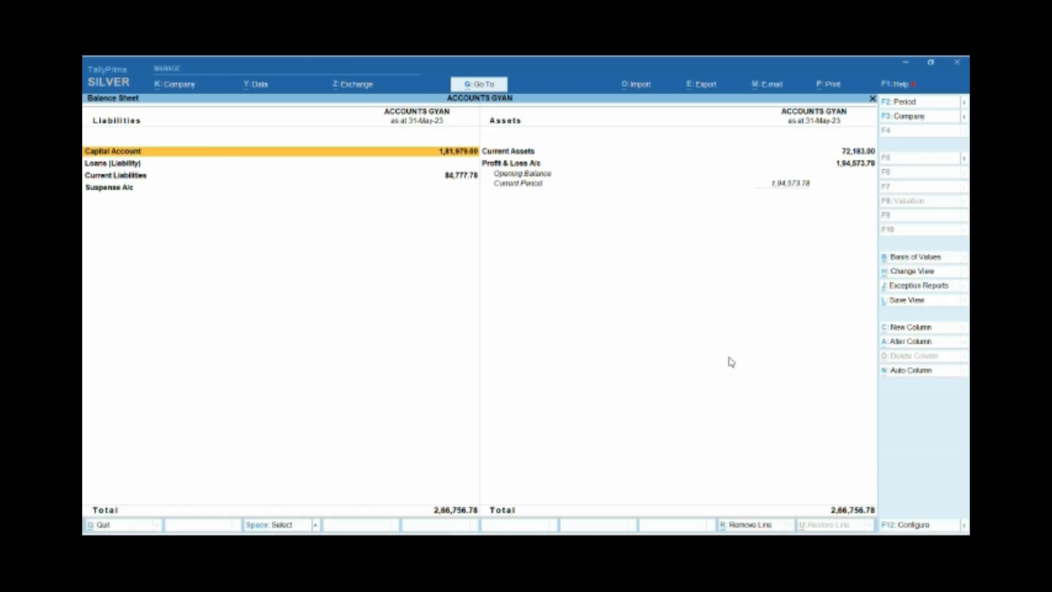
key("Right")
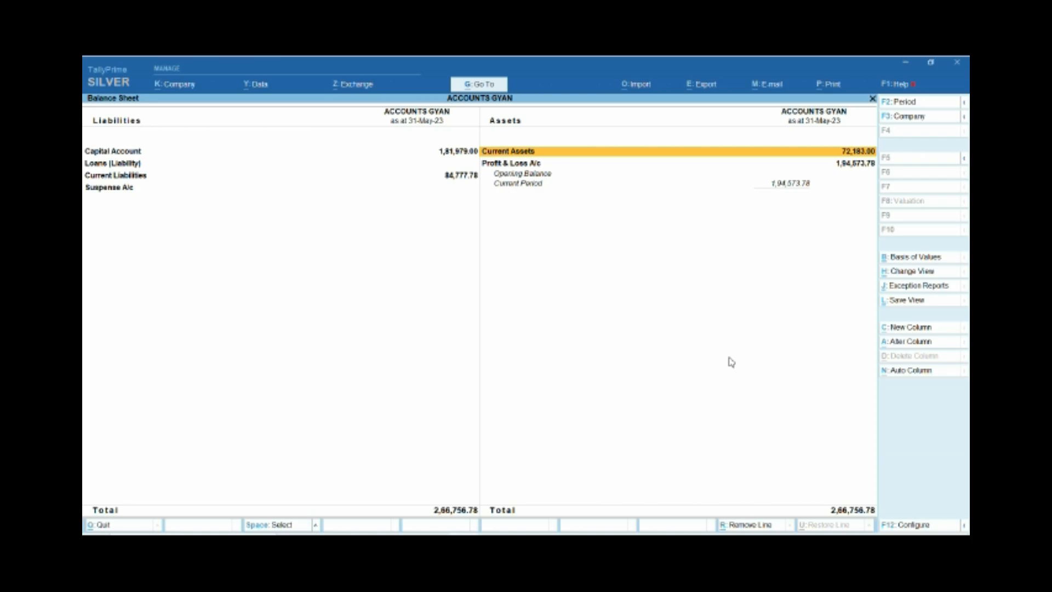
key("Left")
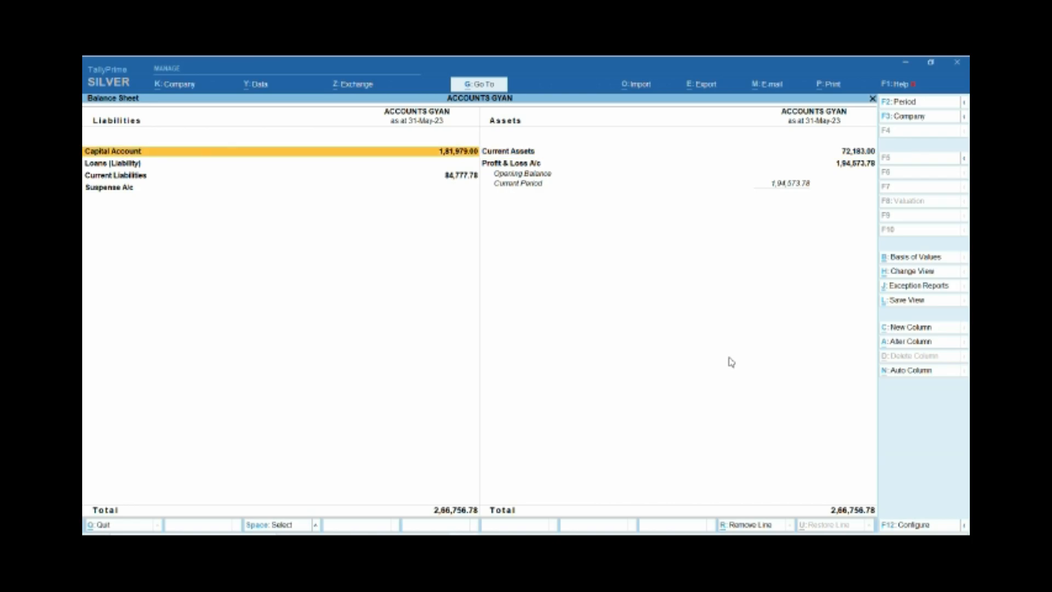
key("alt+F5")
key("Right")
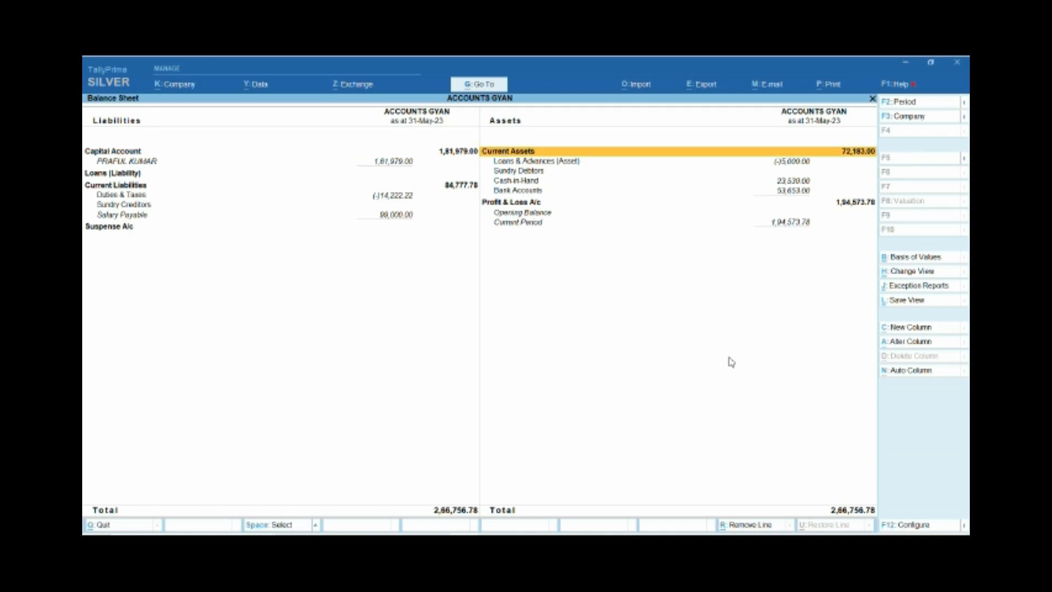
key("Down")
key("Return")
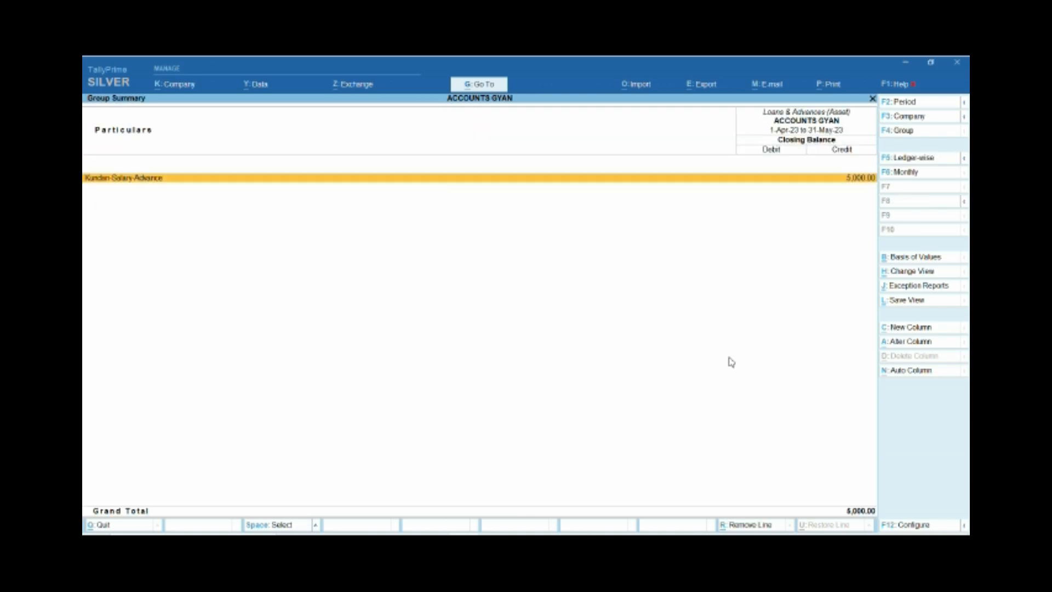
key("Escape")
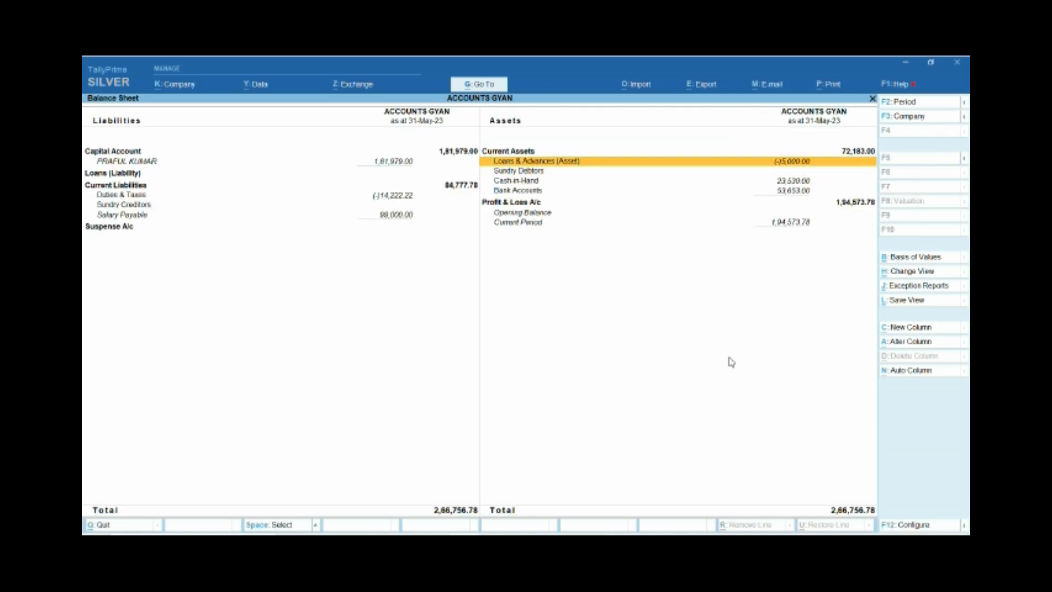
Examine the Loans & Advances (Asset) and Current Liabilities lines of the Balance Sheet, and close the report.
key("Down")
key("Up")
key("Down")
key("Up")
key("space")
key("space")
key("Down")
key("Up")
key("space")
key("space")
key("Down")
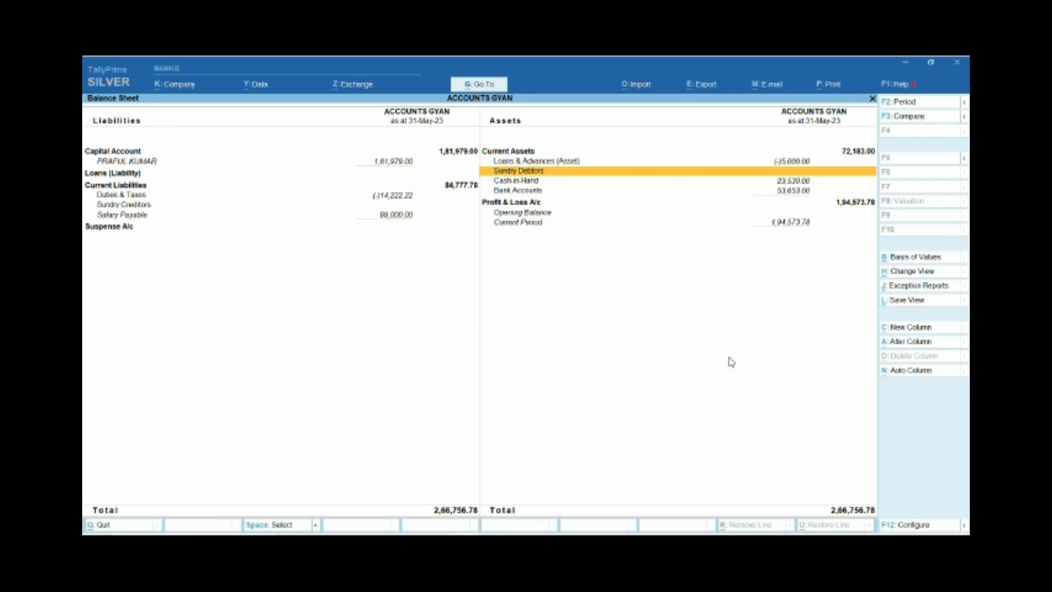
key("Left")
key("Down")
key("Down")
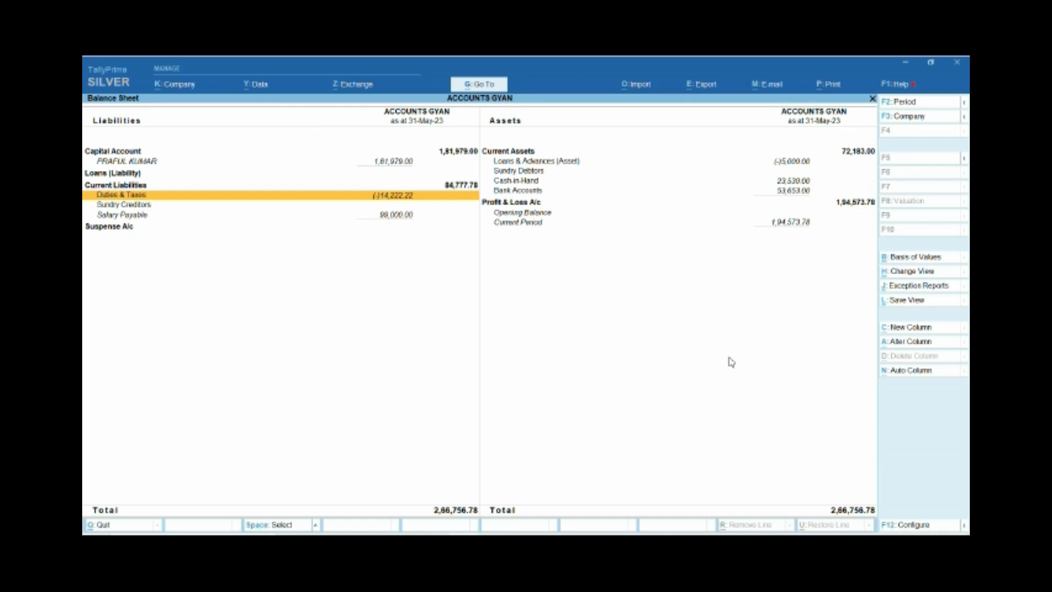
key("Escape")
key("Escape")
key("Escape")
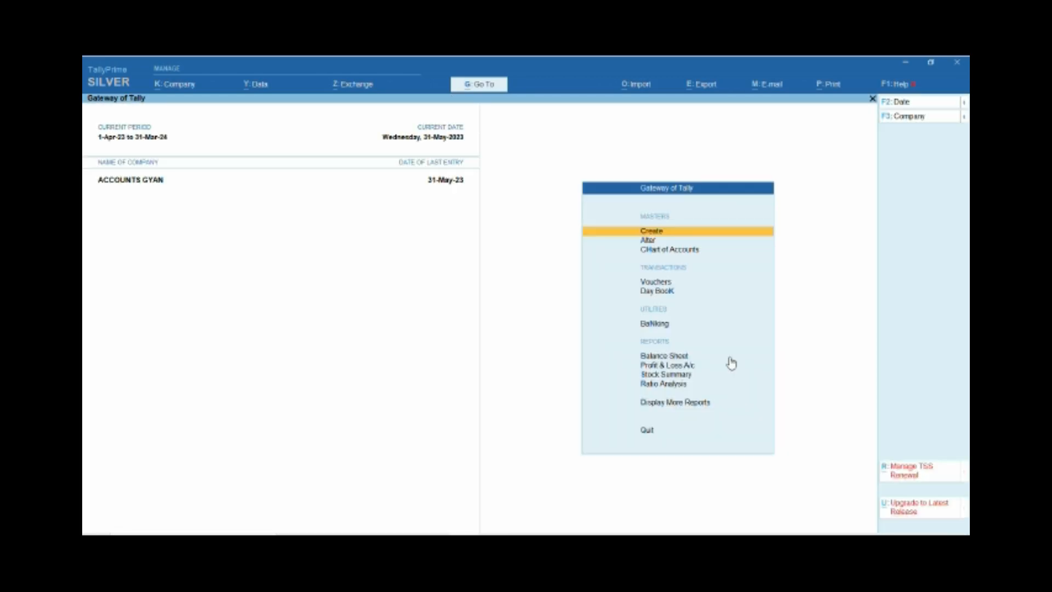
Start a payment voucher dated 25-May-23.
key("v")
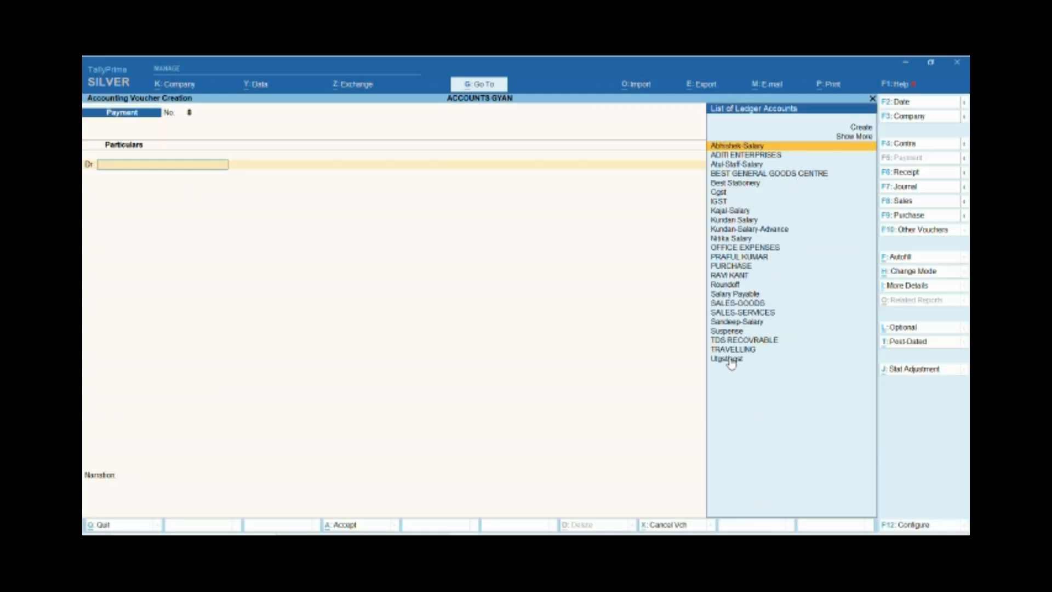
key("BackSpace")
key("BackSpace")
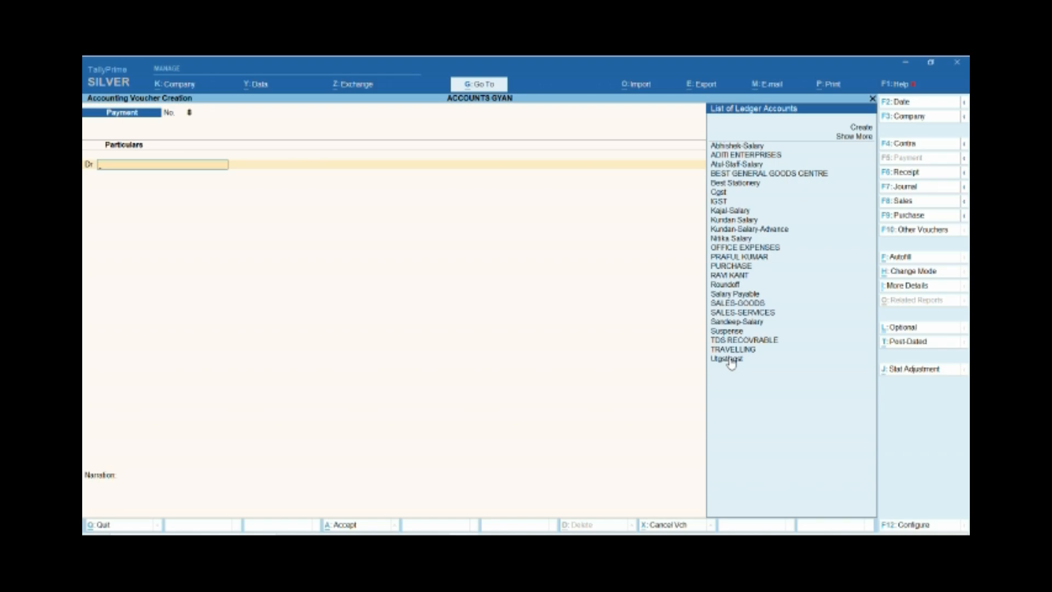
key("F2")
type("25.5.23")
key("Return")
Debit the employee's salary-advance ledger with 5,000 in the payment voucher.
type("kun")
key("Down")
key("Return")
type("5000")
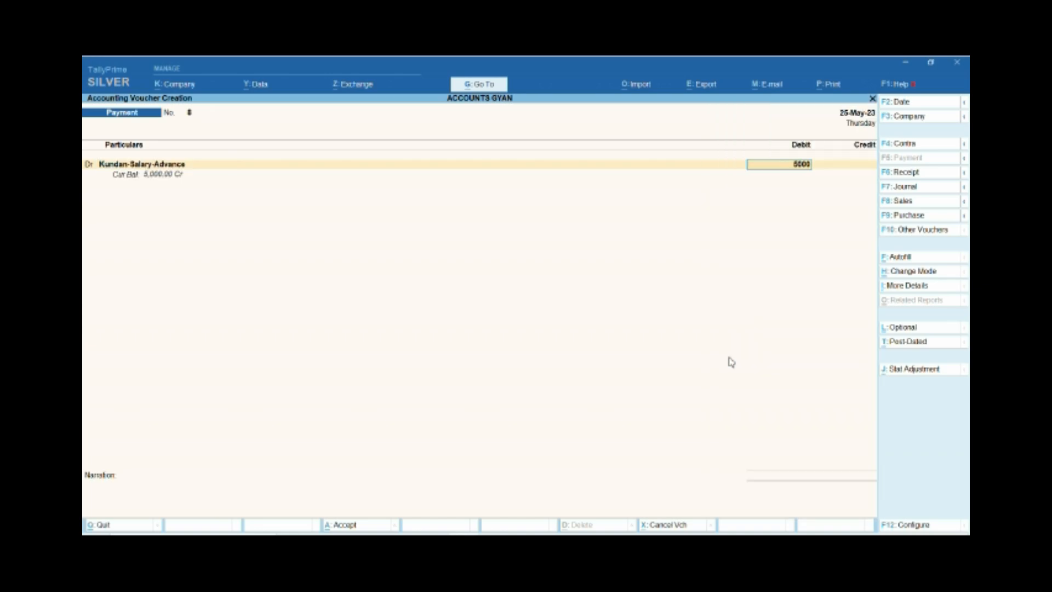
key("Return")
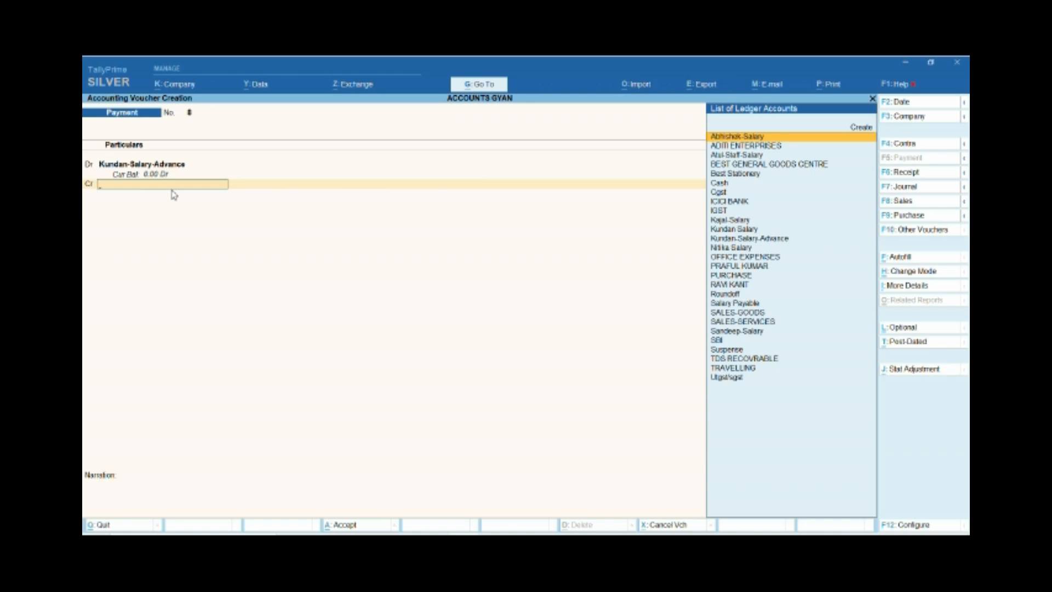
Credit SBI with 5,000 and complete its bank allocation.
type("Sbi")
key("Return")
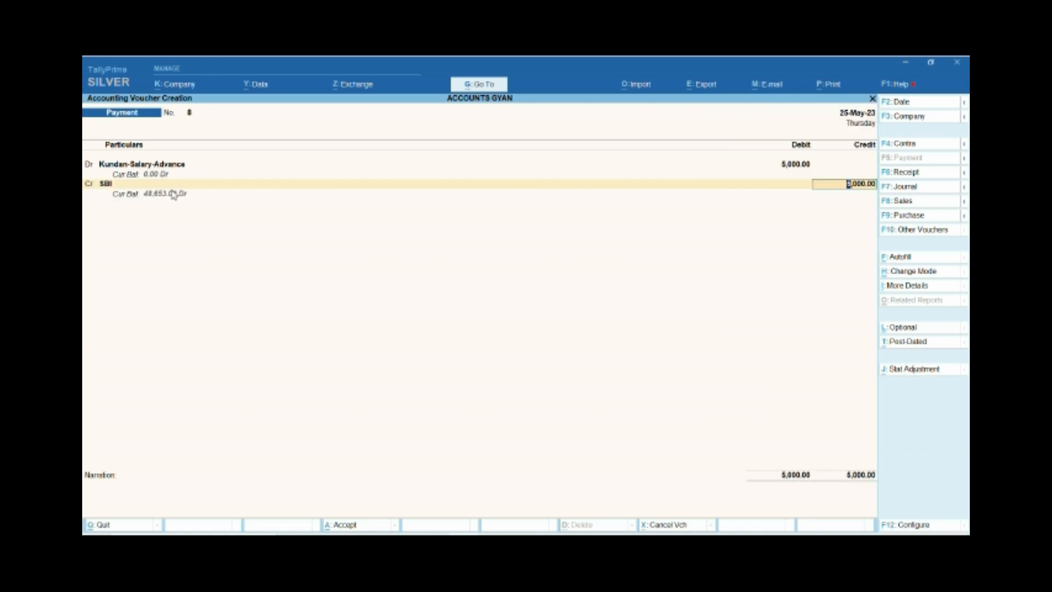
key("Return")
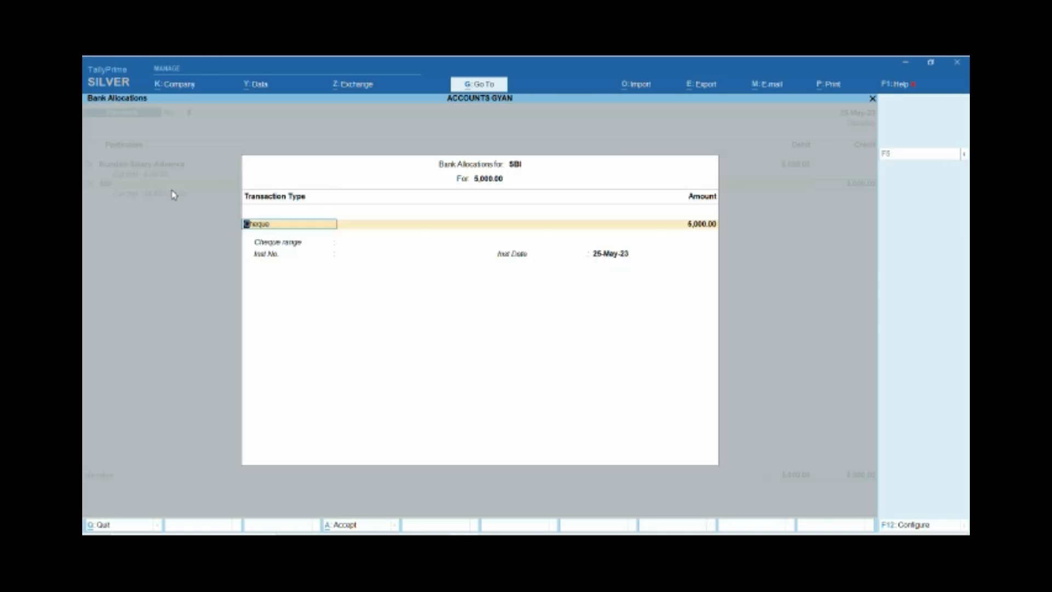
key("Return")
type("neft")
key("Return")
key("Return")
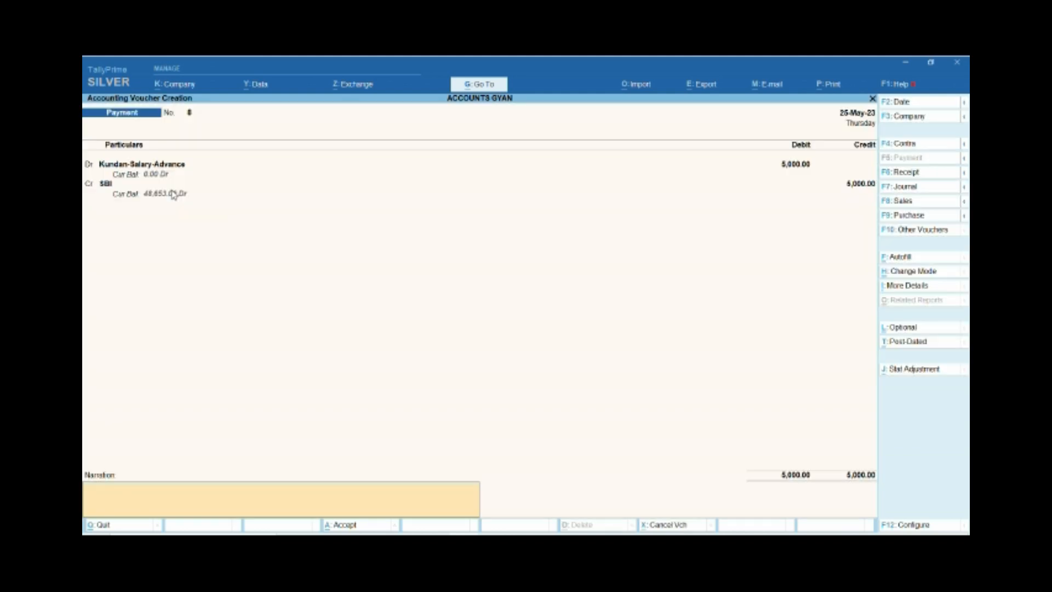
Enter the narration "being salary advance aproved by HR" and save the payment voucher.
type("b")
key("BackSpace")
key("BackSpace")
type("being salary advance aproved th")
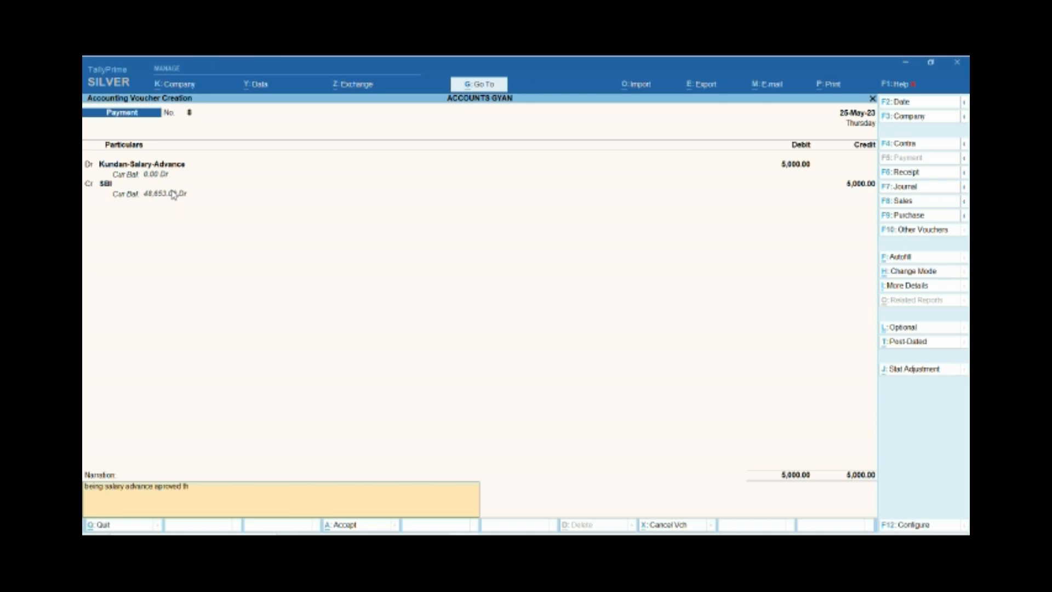
key("BackSpace")
key("BackSpace")
key("BackSpace")
type("by")
key("BackSpace")
key("BackSpace")
type("by HR")
key("Return")
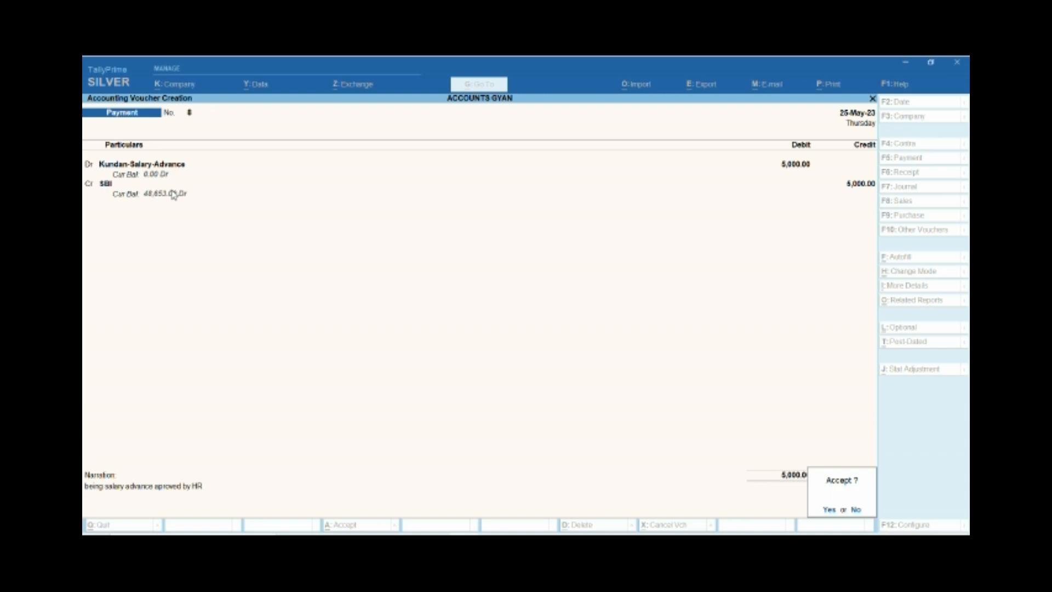
key("Return")
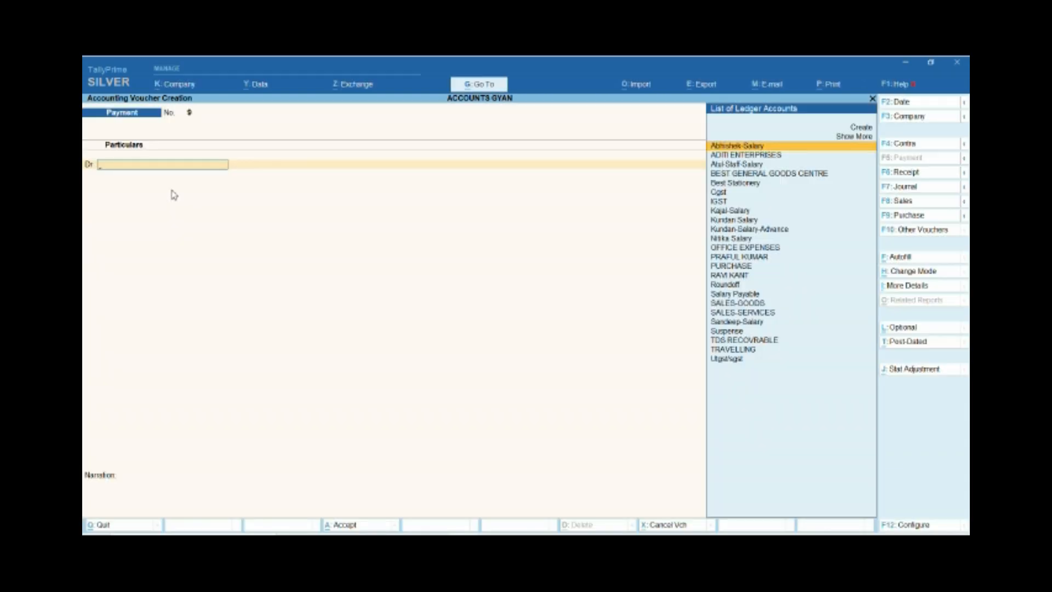
Leave voucher entry and open the Balance Sheet in detailed form.
key("Escape")
key("Escape")
key("Escape")
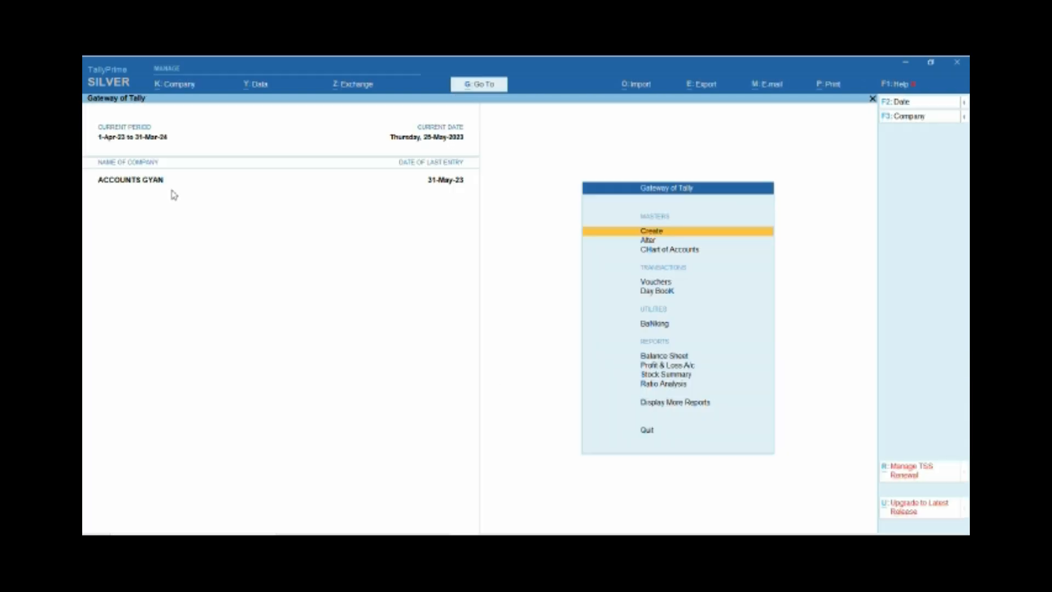
key("Down")
key("Down")
key("Down")
key("Down")
key("Down")
key("Down")
key("Down")
key("Up")
key("Return")
key("Right")
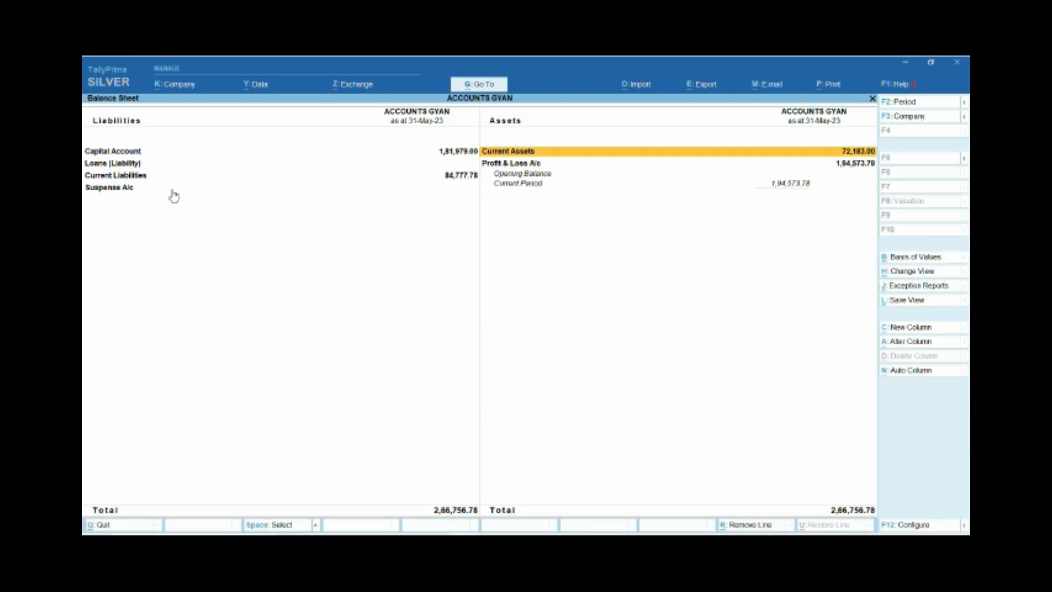
key("Return")
key("Escape")
key("alt+F5")
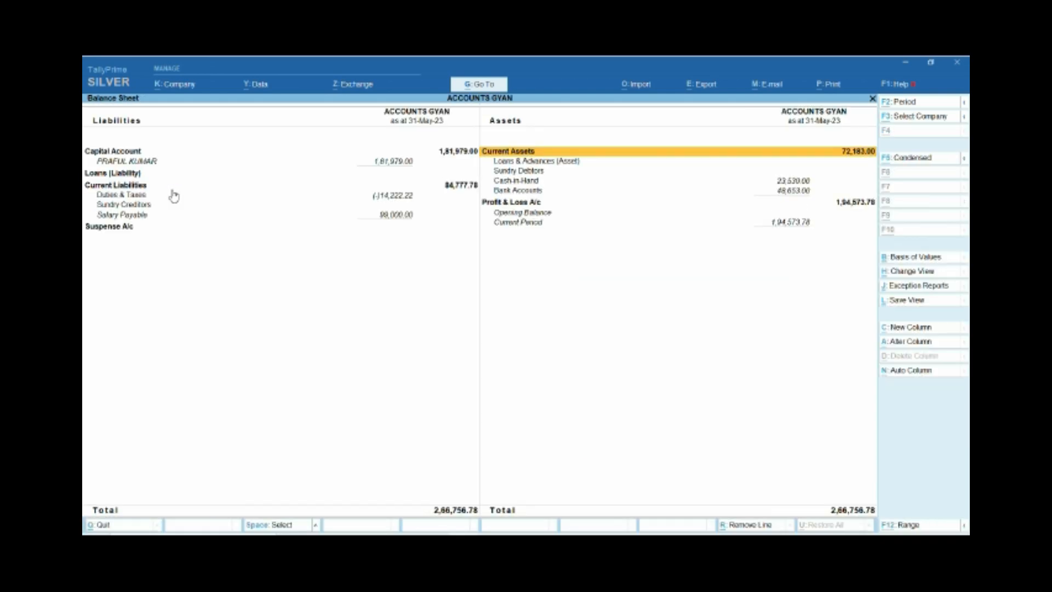
Inspect the Loans & Advances (Asset) group in the Balance Sheet and return to the main menu.
key("Down")
key("Down")
key("Up")
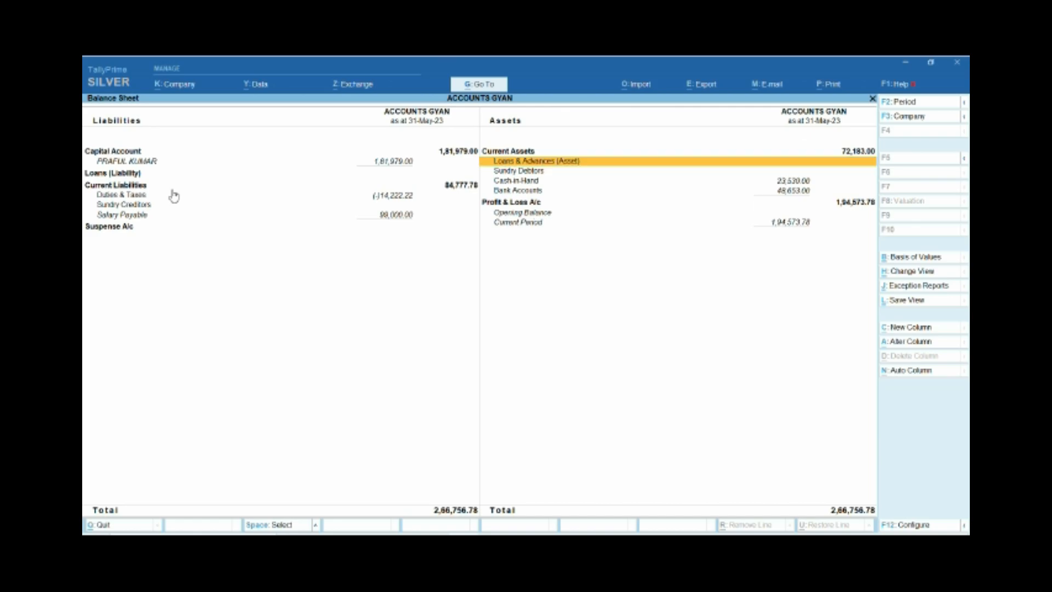
key("Return")
key("Escape")
key("Escape")
key("Escape")
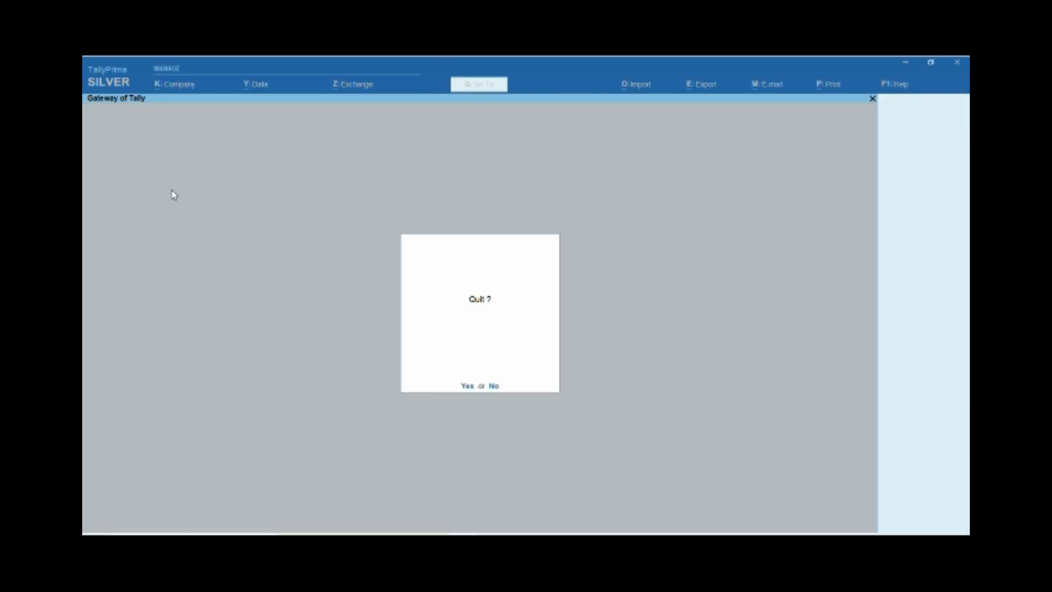
key("n")
Open the ledger report in the account books, ready to choose a ledger.
key("Down")
key("Down")
key("Down")
key("Down")
key("Down")
key("Down")
key("Down")
key("Down")
key("Down")
key("Down")
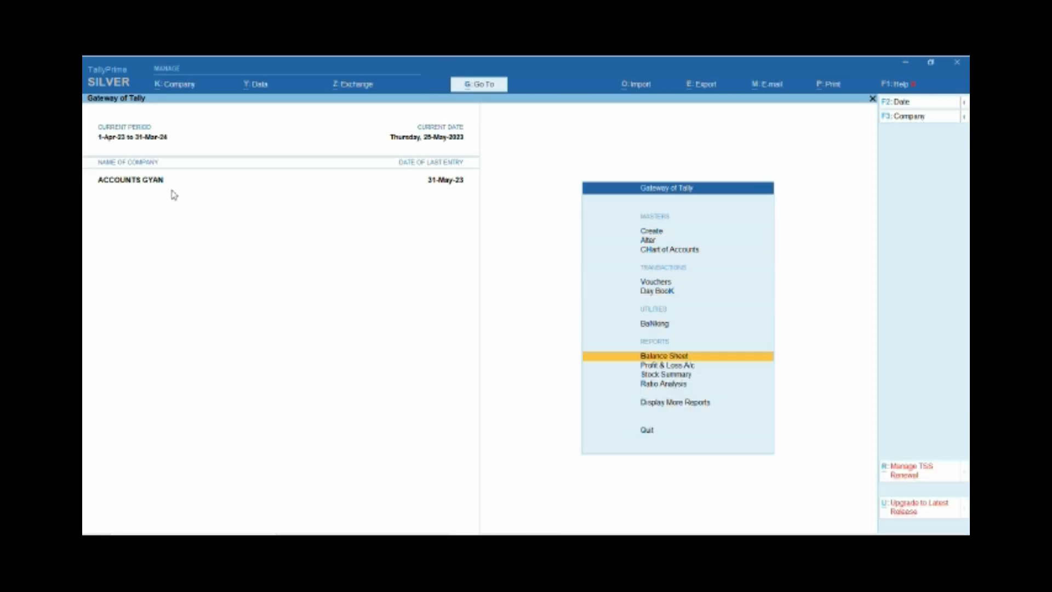
key("Return")
key("Down")
key("Down")
key("Down")
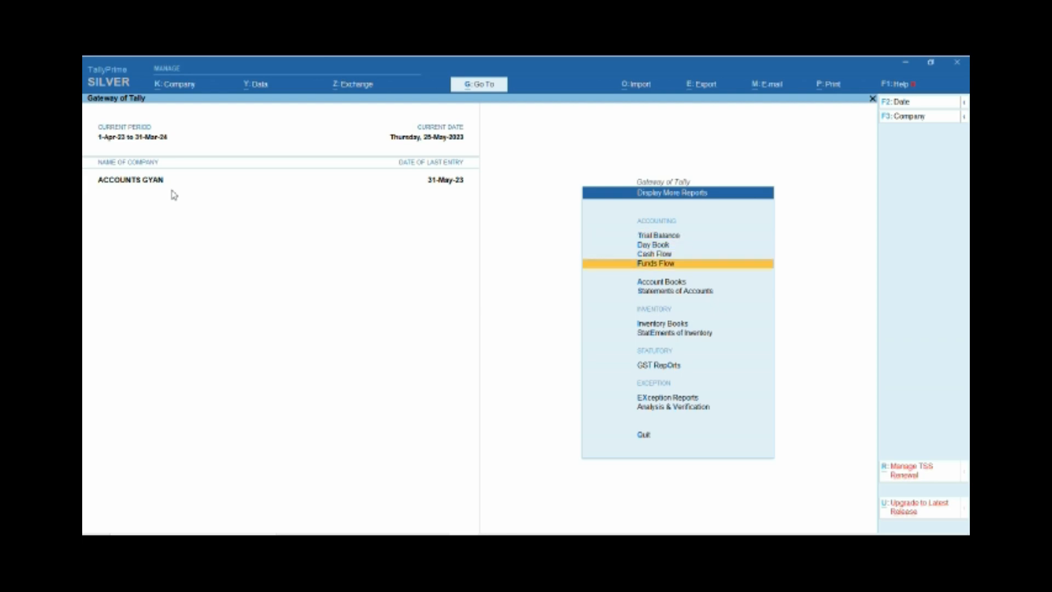
key("Down")
key("Return")
key("Down")
key("Return")
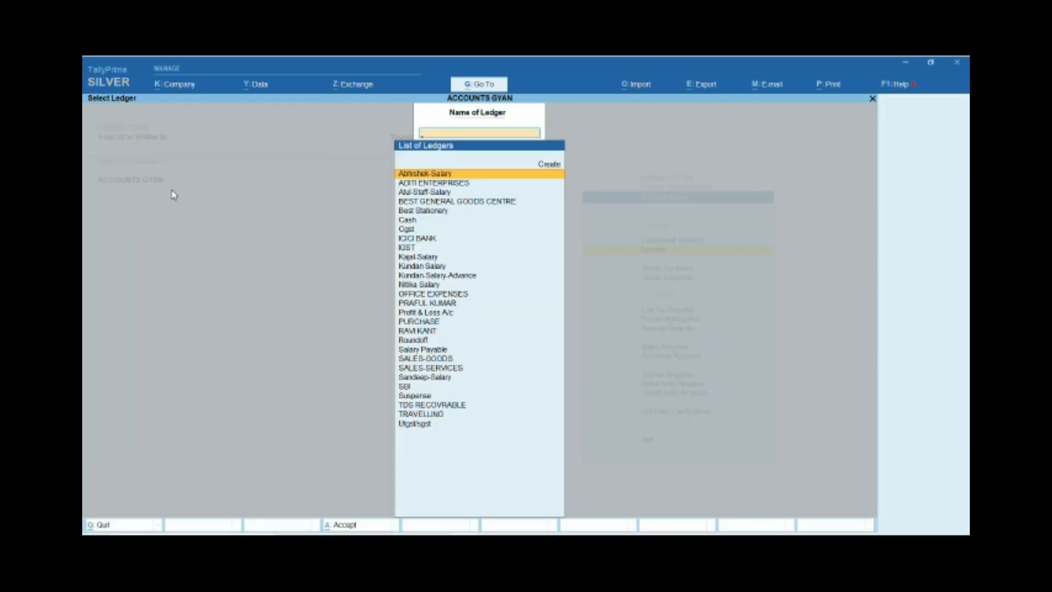
Review the payment and journal entries in the employee's salary-advance ledger, and return to the main menu.
type("kun")
key("Down")
key("Return")
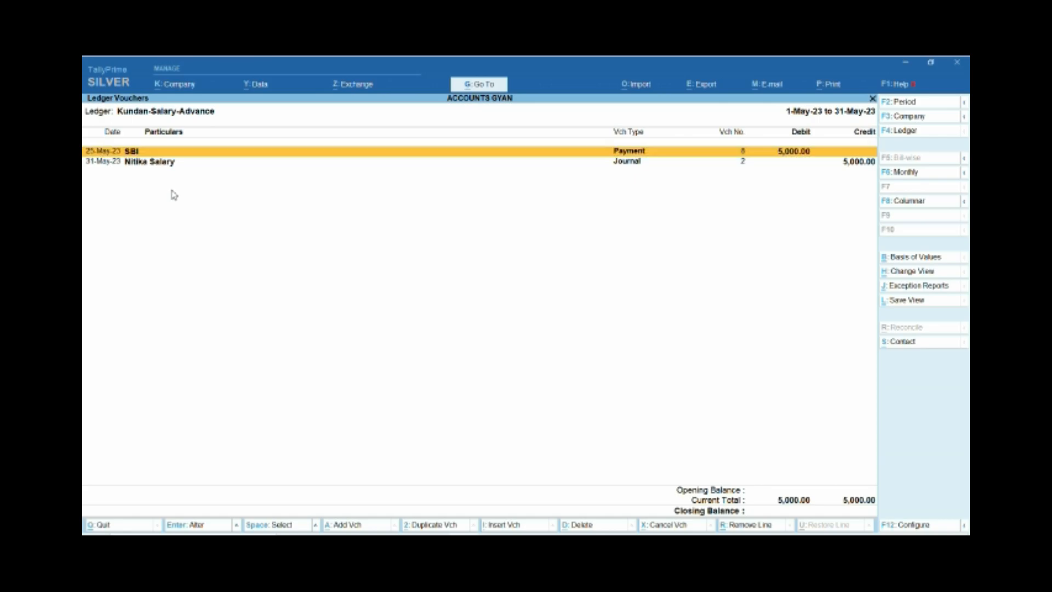
key("Down")
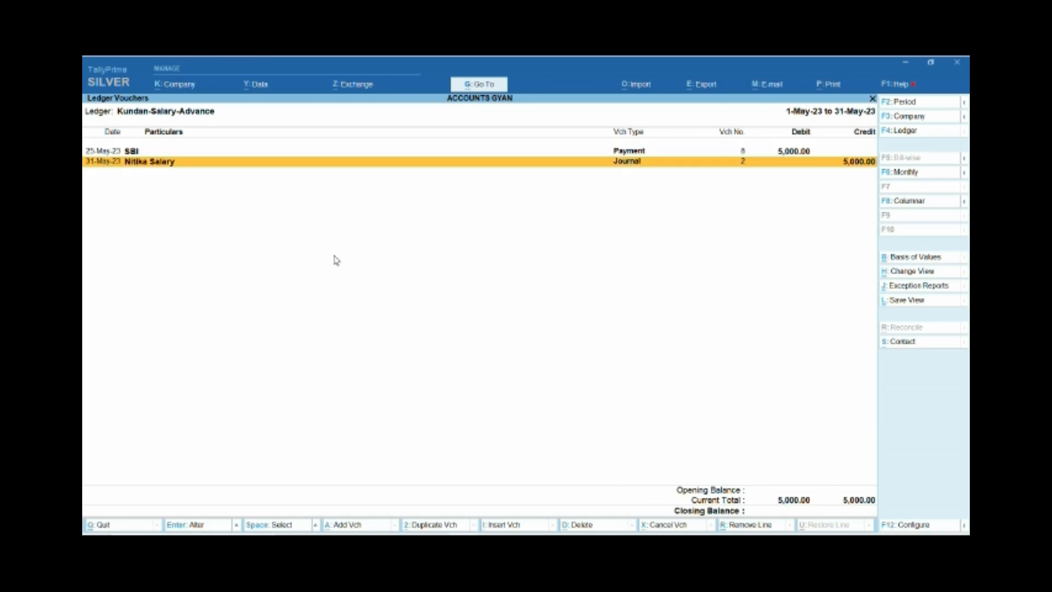
key("Escape")
key("Escape")
key("Escape")
key("Escape")
key("Escape")
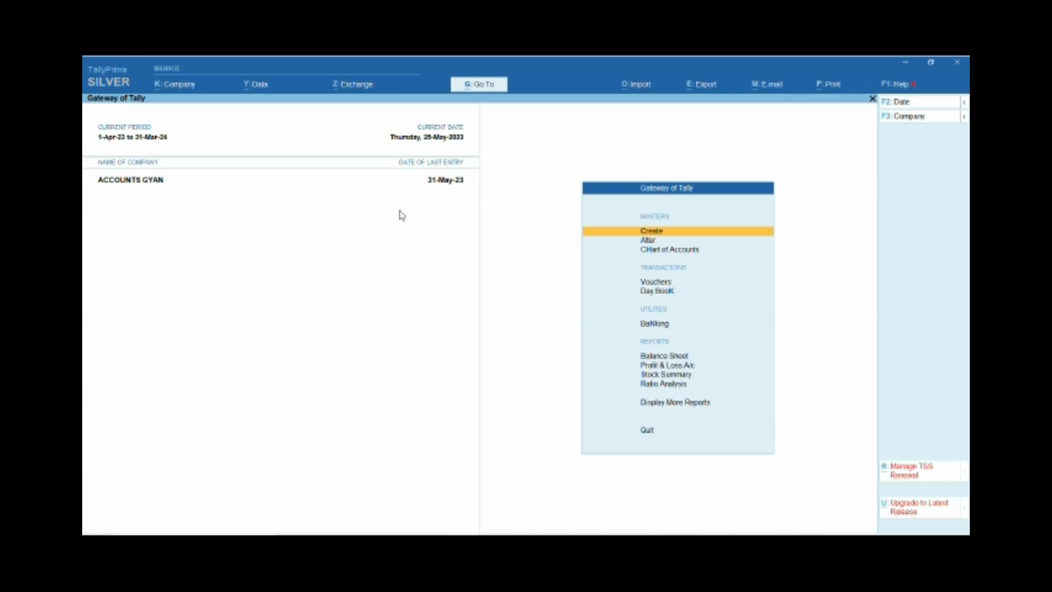
Open the Profit & Loss A/c in detailed form.
key("Down")
key("Down")
key("Down")
key("Down")
key("Down")
key("Down")
key("Down")
key("Down")
key("Up")
key("Up")
key("Return")
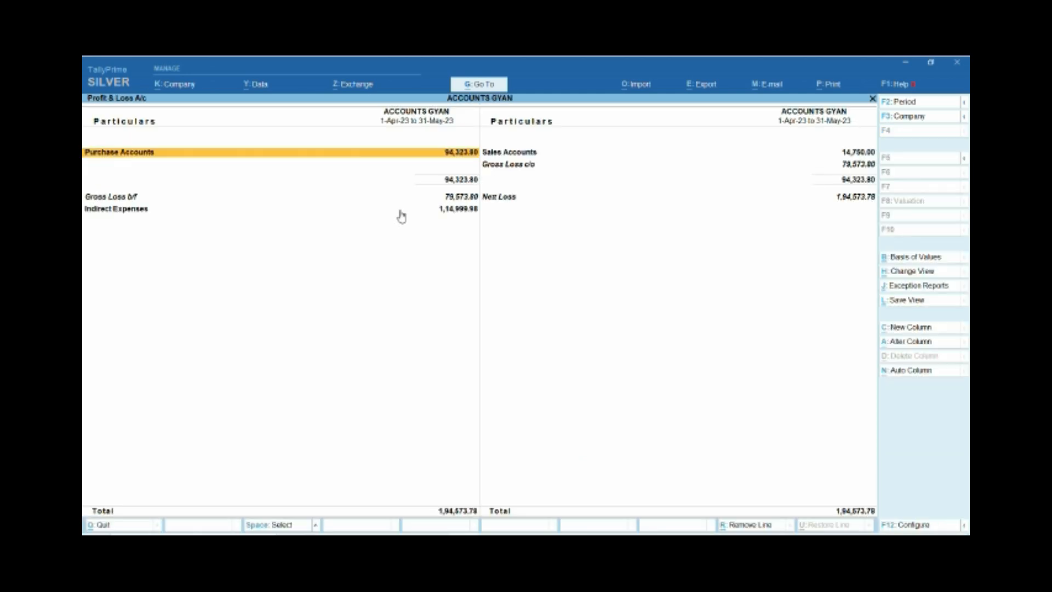
key("alt+F5")
key("Right")
key("Left")
key("Down")
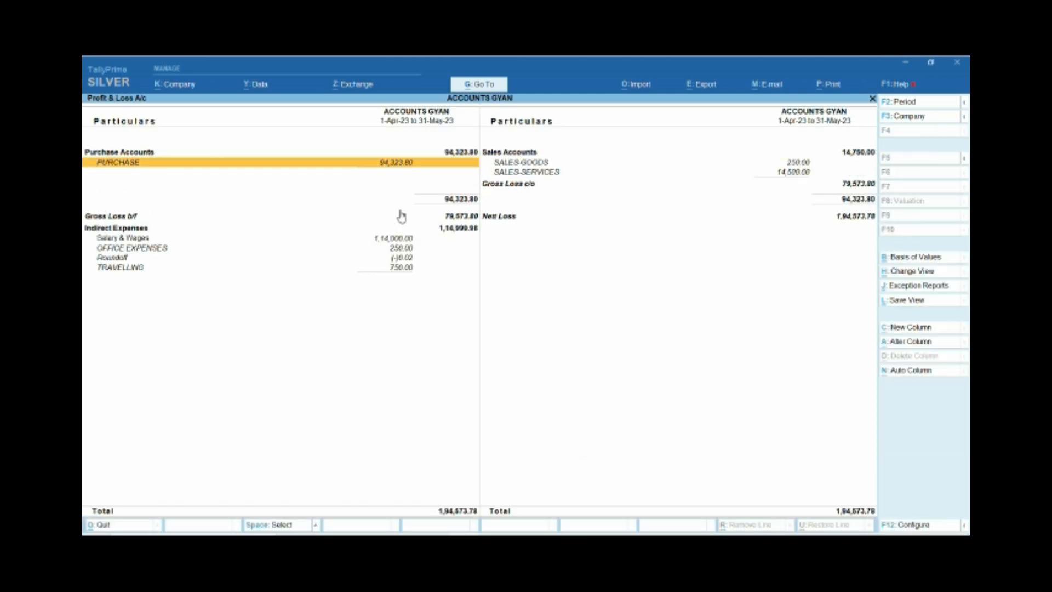
Examine the Gross Loss and Indirect Expenses lines of the Profit & Loss A/c, down to Salary & Wages.
key("Down")
key("Down")
key("Down")
key("Up")
key("Up")
key("Up")
key("Up")
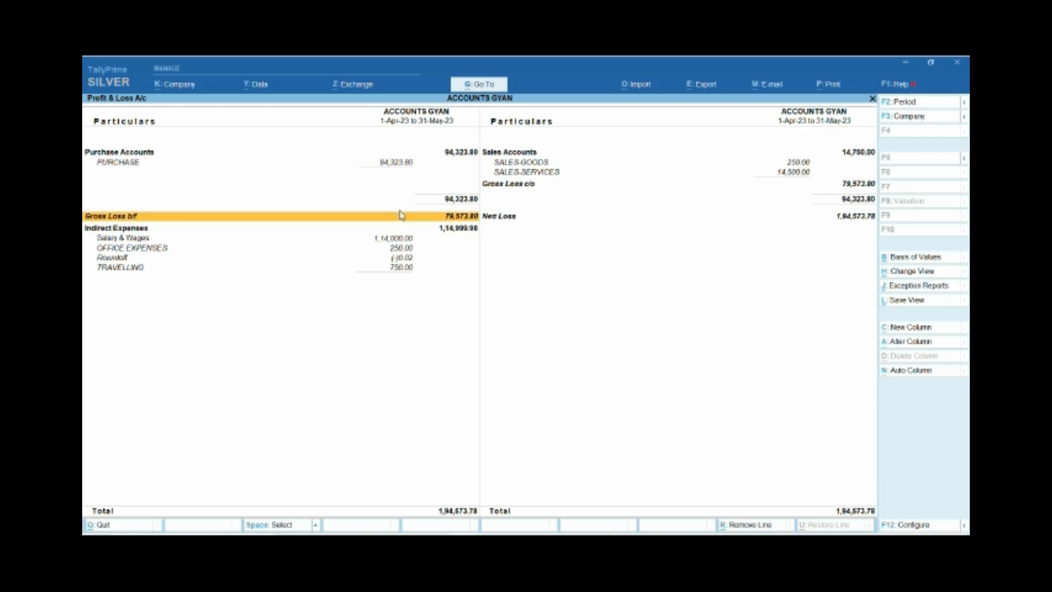
key("Down")
key("Down")
key("Down")
key("Down")
key("Up")
key("Up")
key("Down")
key("Down")
key("Up")
key("Down")
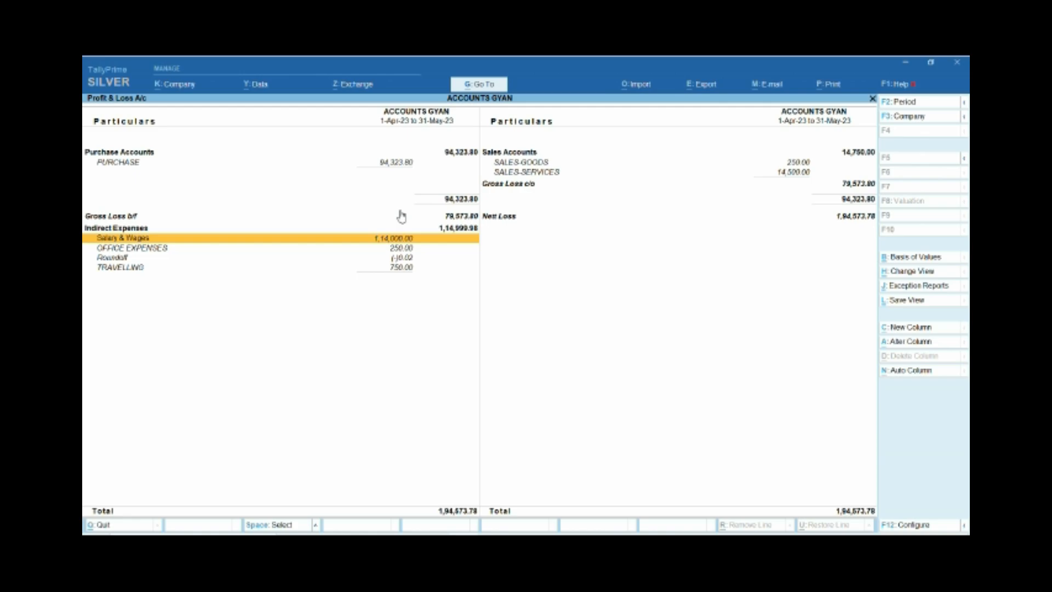
Open the Salary & Wages group summary and look through the employees' salary ledgers.
key("Return")
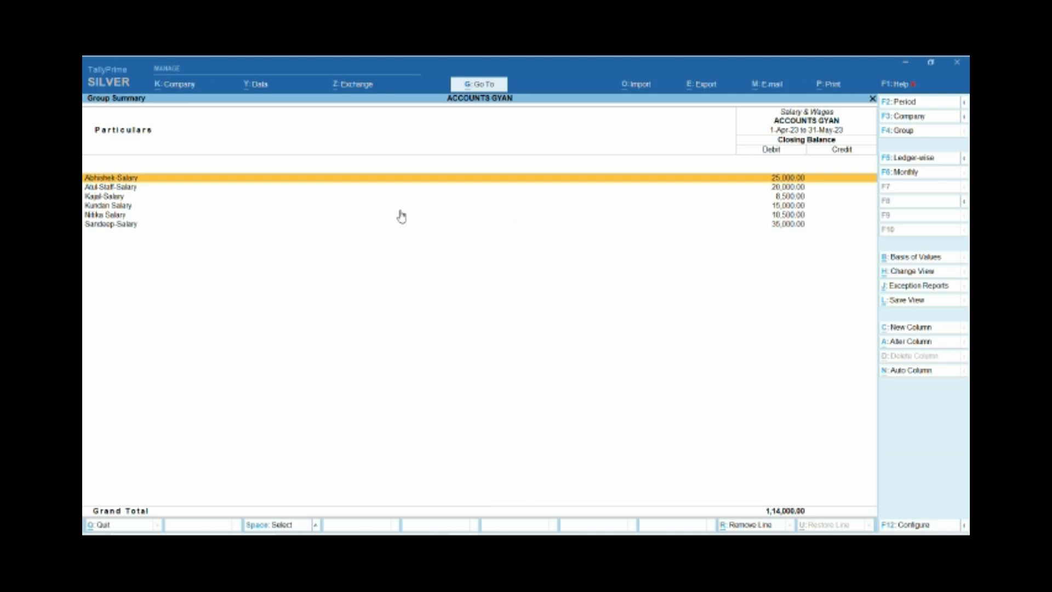
key("Down")
key("Up")
key("Down")
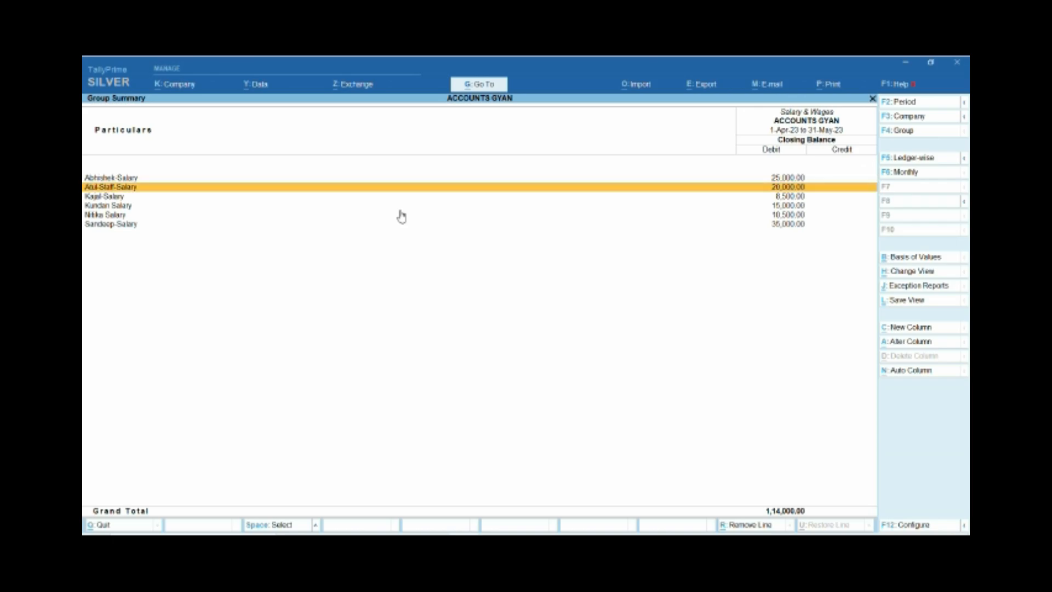
key("Down")
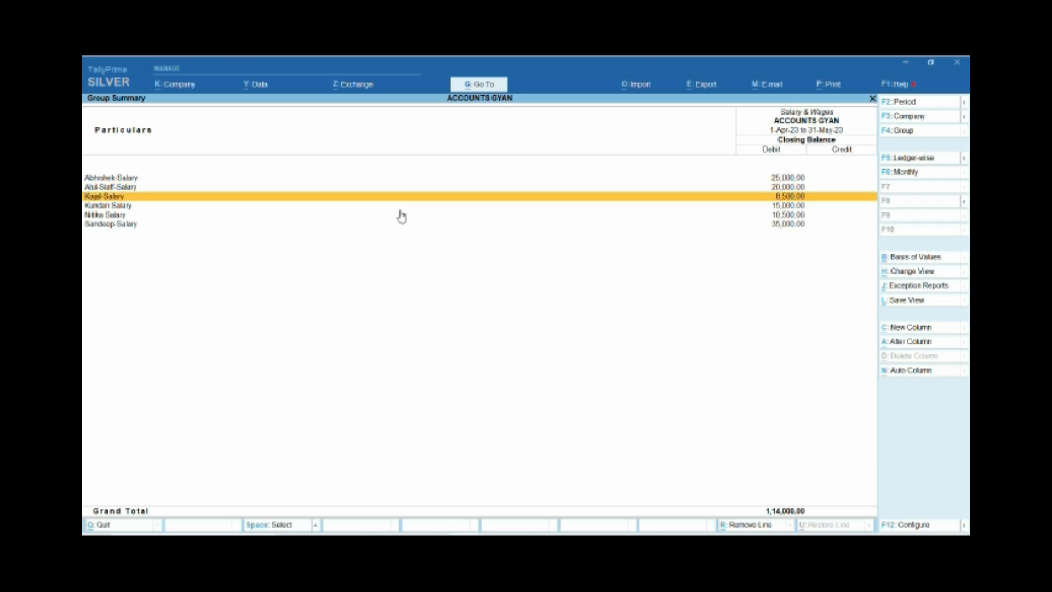
key("Down")
key("Down")
key("Up")
key("Up")
View the May journal voucher behind the first-listed employee's salary ledger, and return to the Salary & Wages group summary.
key("Up")
key("Return")
key("Down")
key("Escape")
key("Up")
key("Down")
key("Up")
key("Return")
key("Down")
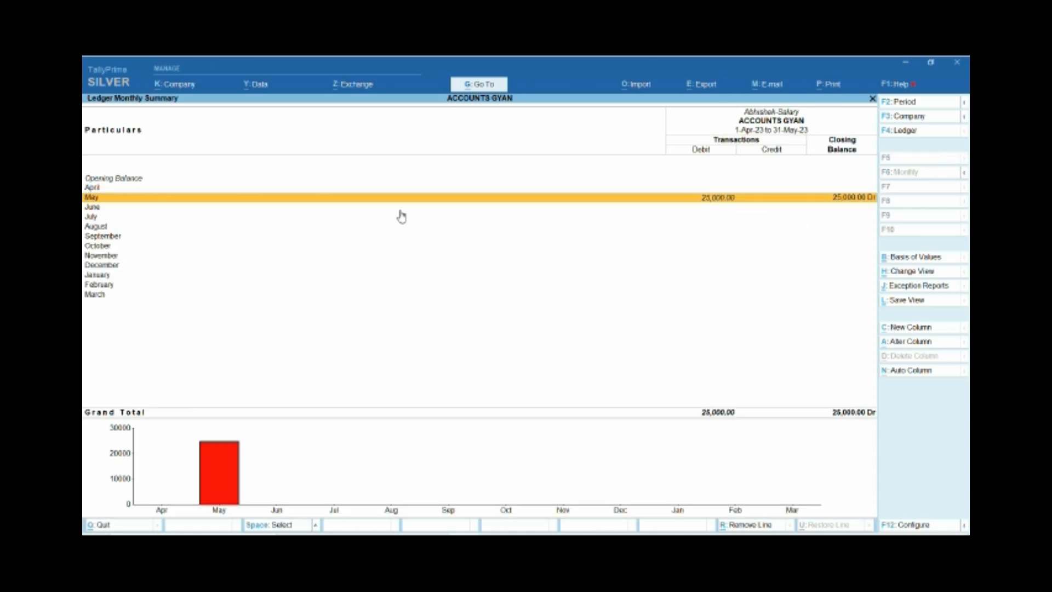
key("Return")
key("Return")
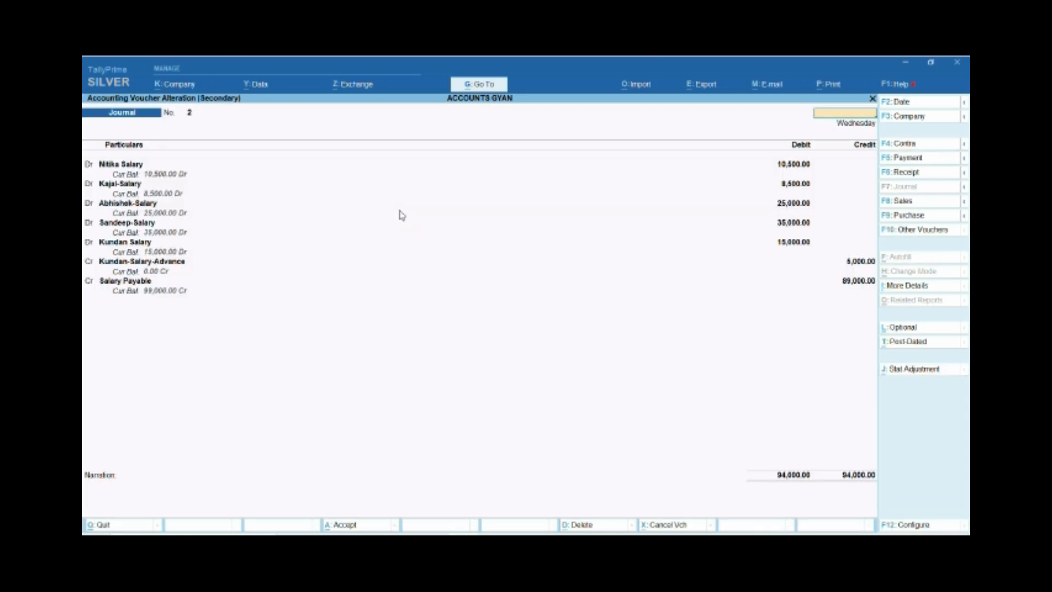
key("Escape")
key("Escape")
key("Escape")
Compare the individual employees' salary balances in the Salary & Wages group summary.
key("Down")
key("Down")
key("Down")
key("Down")
key("Down")
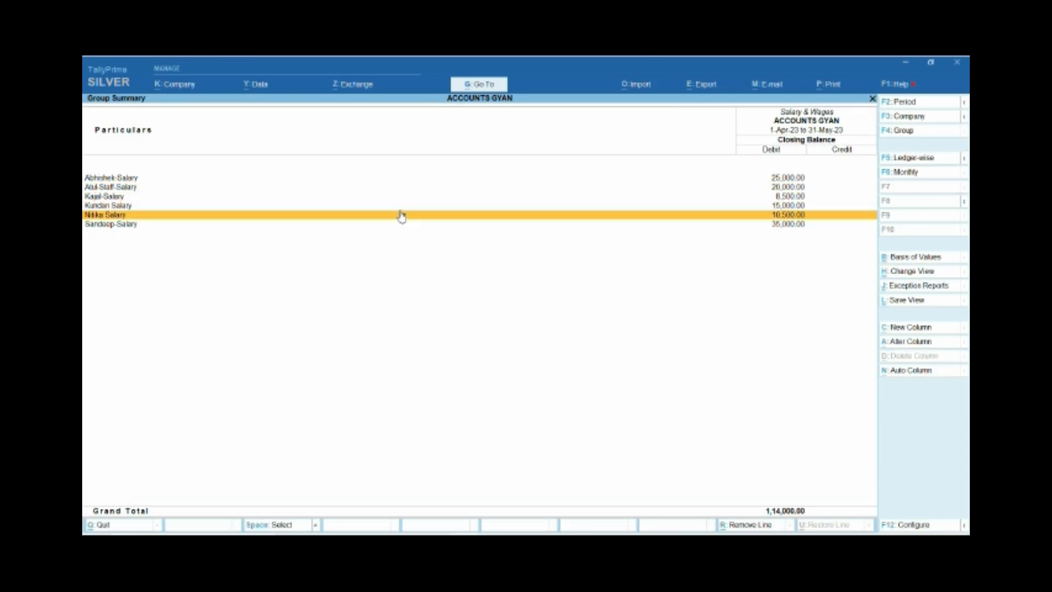
key("Up")
key("Up")
key("Down")
key("Up")
key("Up")
key("Up")
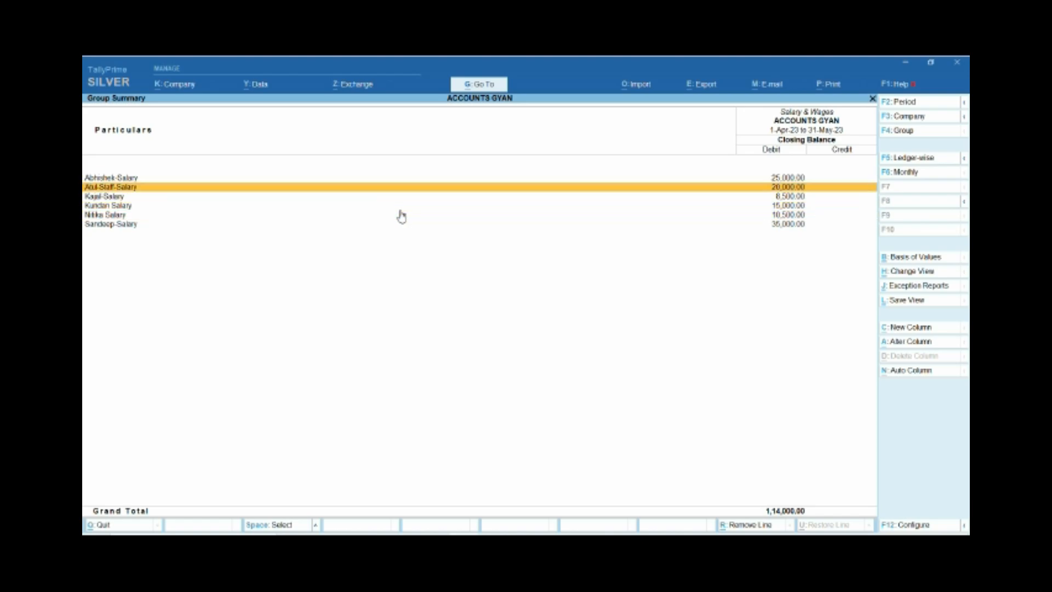
key("Down")
key("Down")
key("Down")
key("Down")
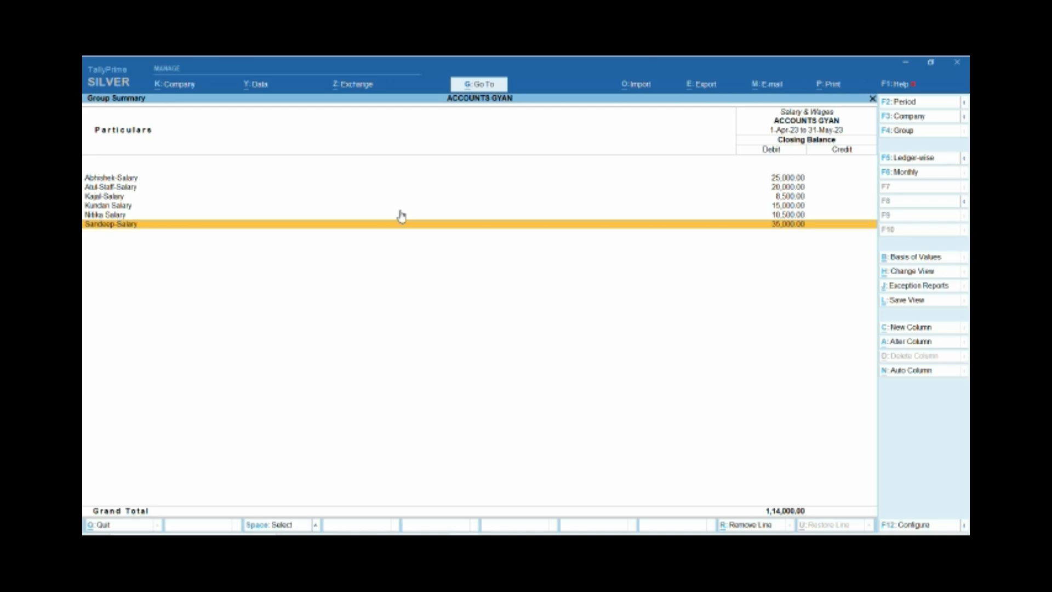
key("Up")
key("Up")
key("Up")
key("Up")
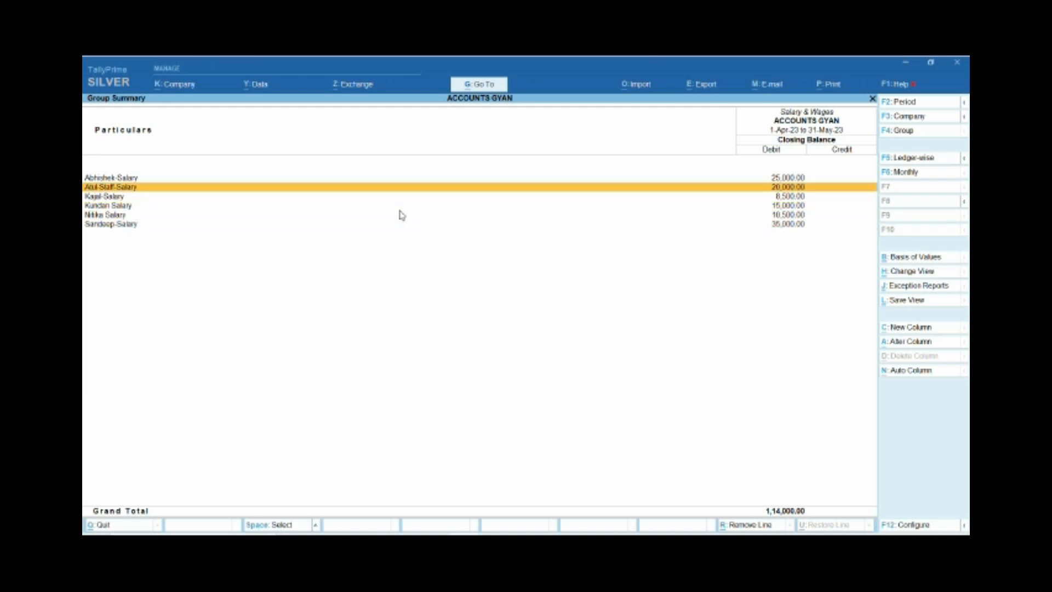
Open the April cash payment voucher from the second-listed employee's salary ledger.
key("Return")
key("Up")
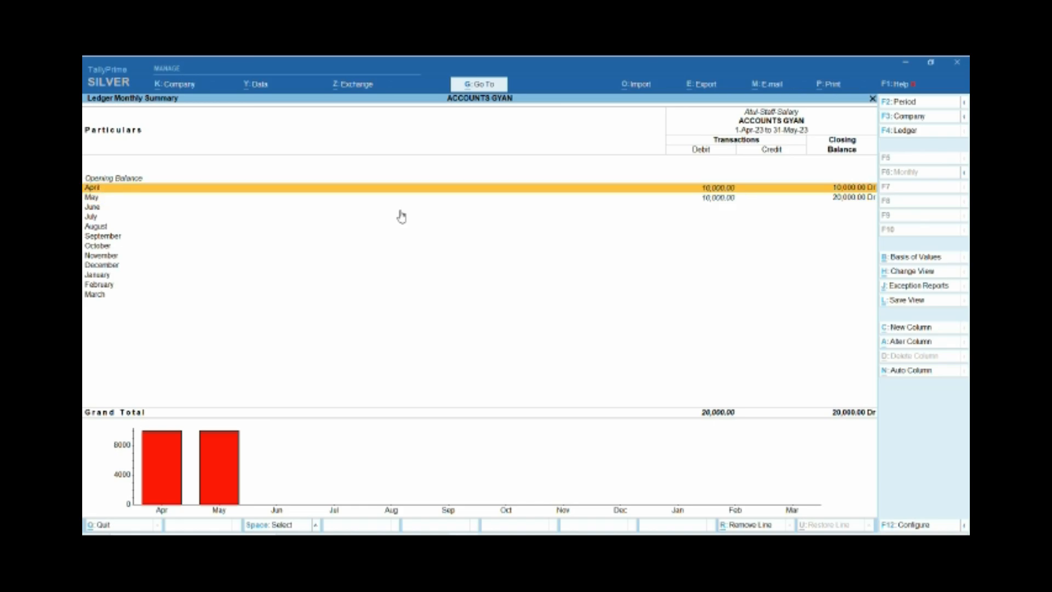
key("Return")
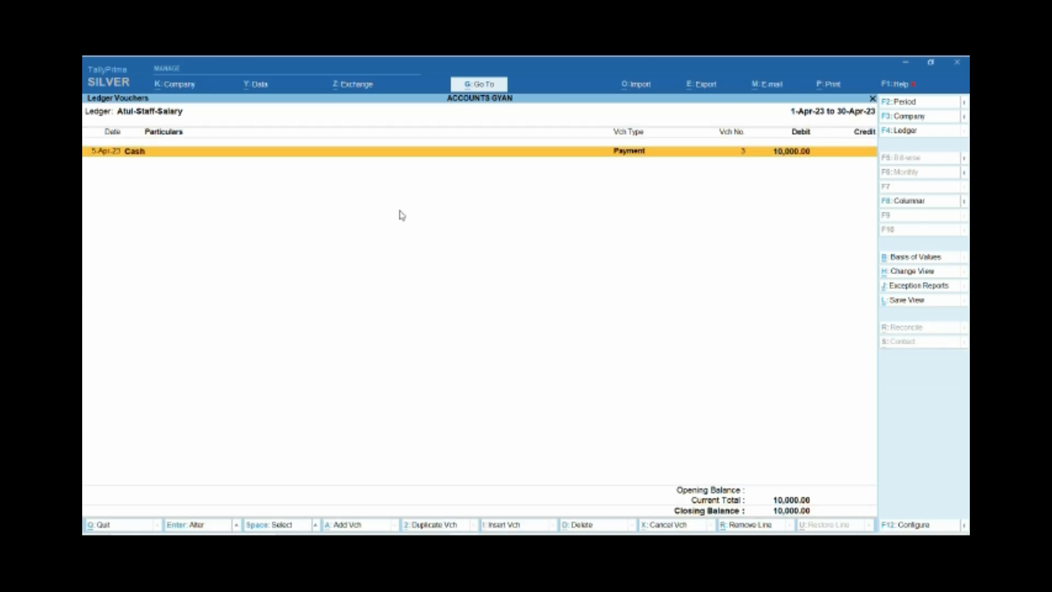
key("Return")
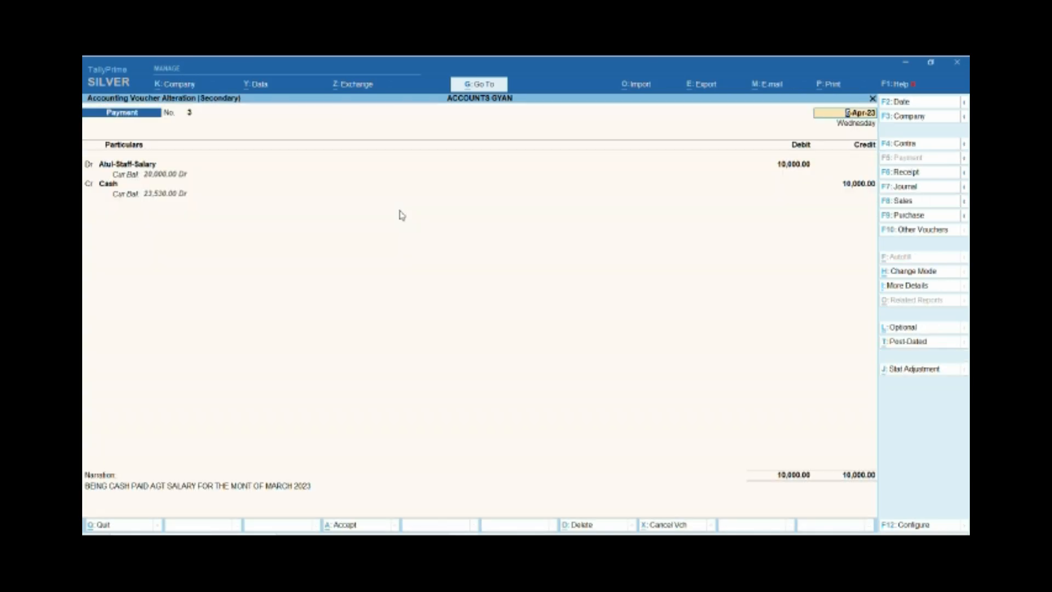
View the May voucher in the second-listed employee's salary ledger, and return to that ledger's monthly summary.
key("Escape")
key("y")
key("Escape")
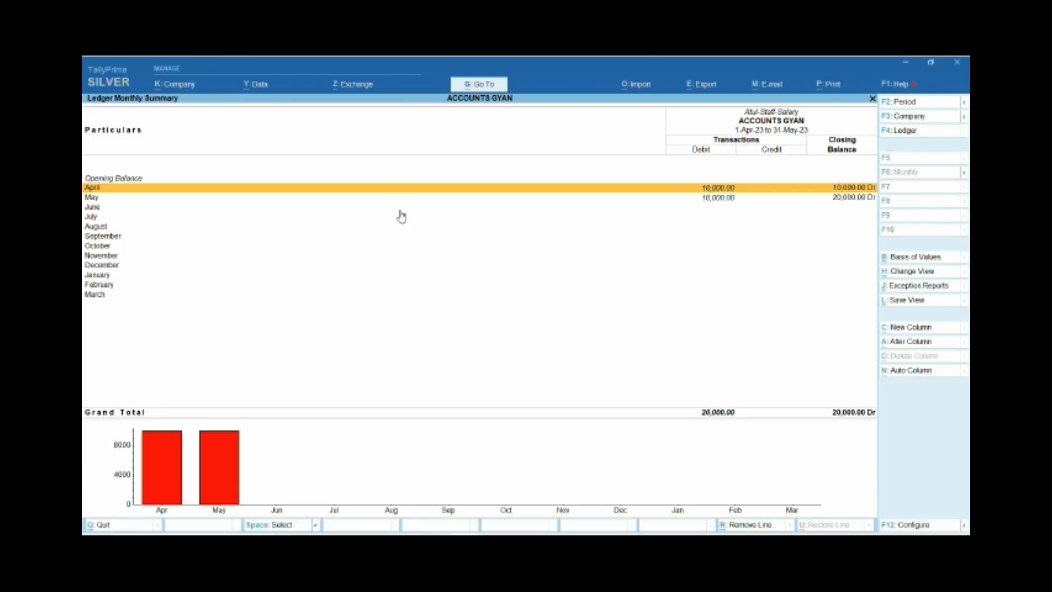
key("Down")
key("Return")
key("Return")
key("Escape")
key("y")
key("Escape")
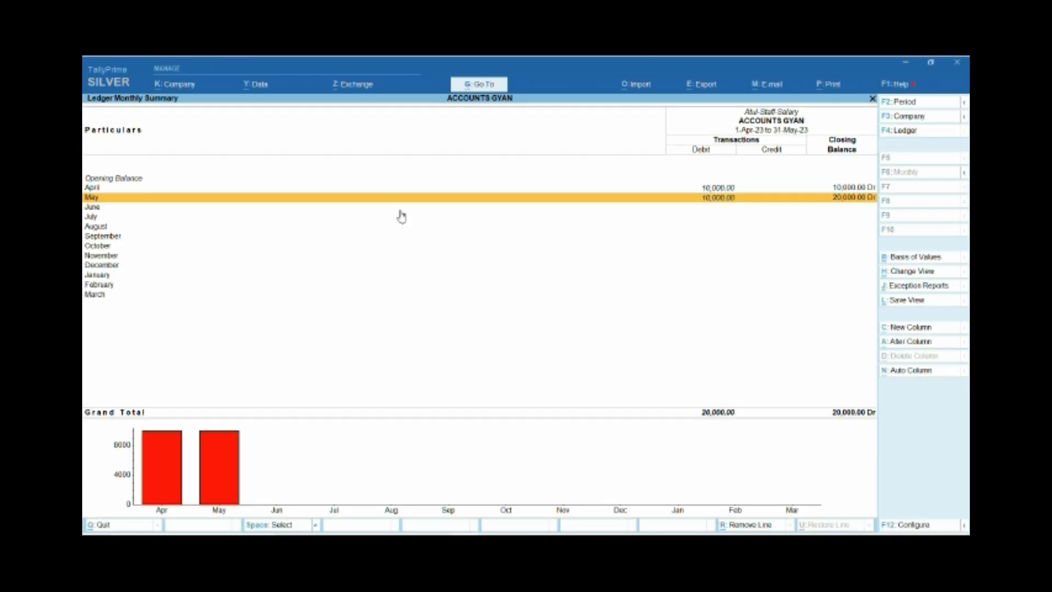
Open the May journal voucher from the last-listed employee's salary ledger in the Salary & Wages group summary.
key("Escape")
key("Down")
key("Down")
key("Down")
key("Down")
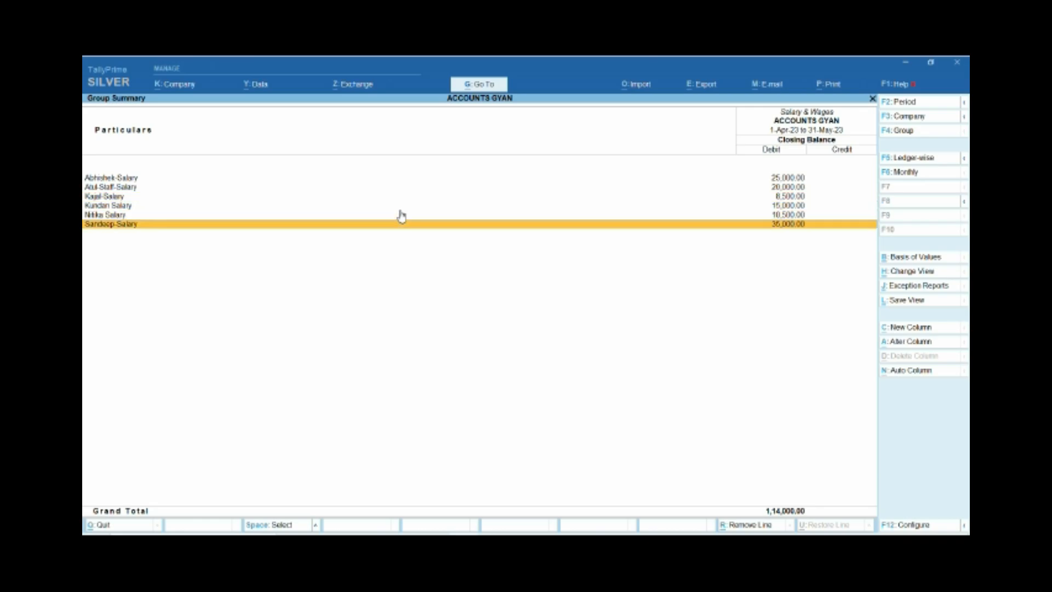
key("Return")
key("Return")
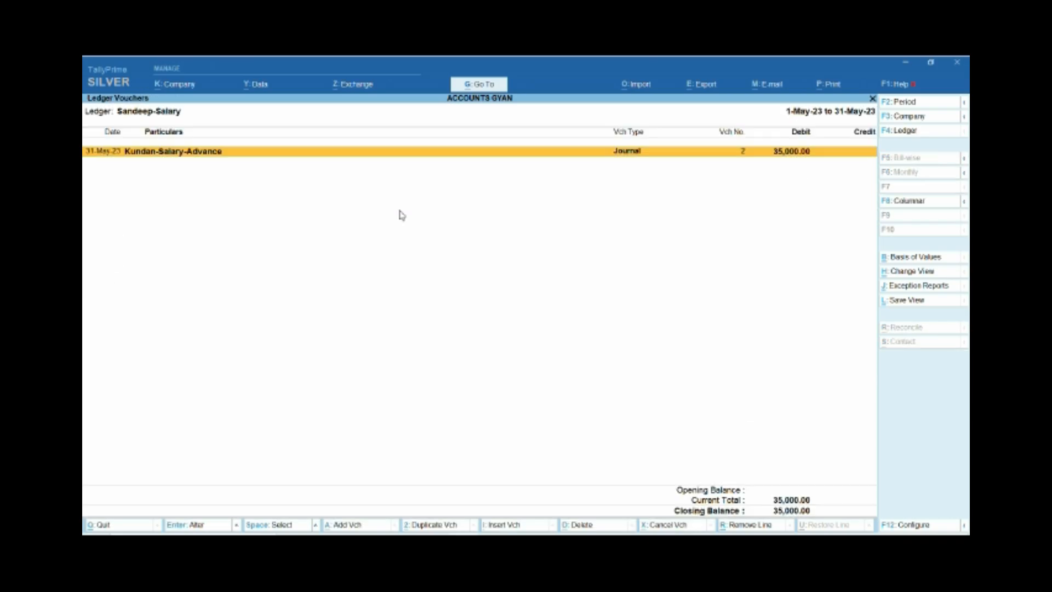
key("Return")
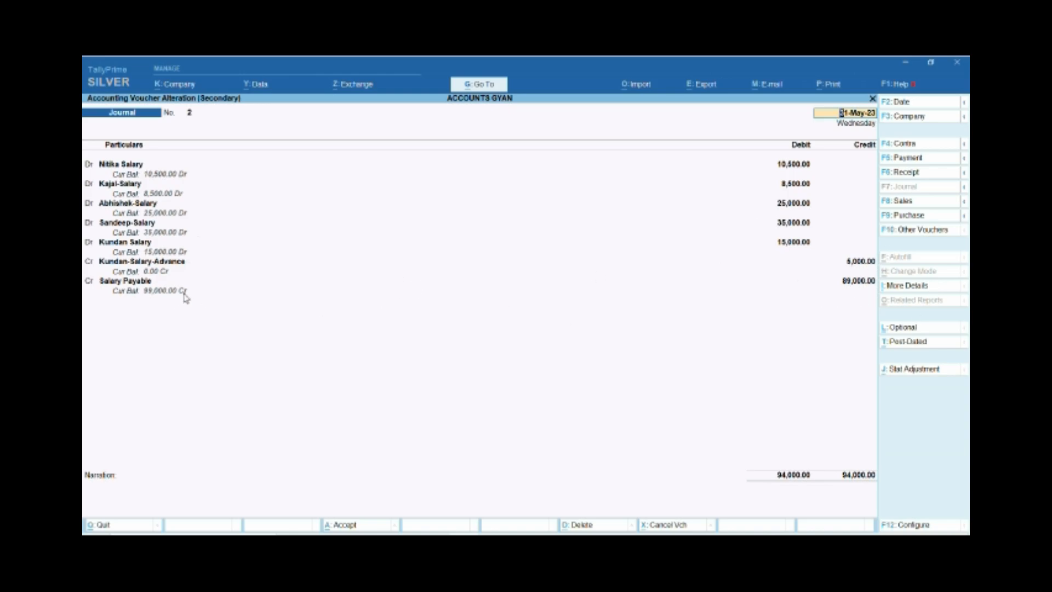
Close the journal voucher, return to the Profit & Loss A/c, and reopen the Salary & Wages group summary.
key("Escape")
key("y")
key("Escape")
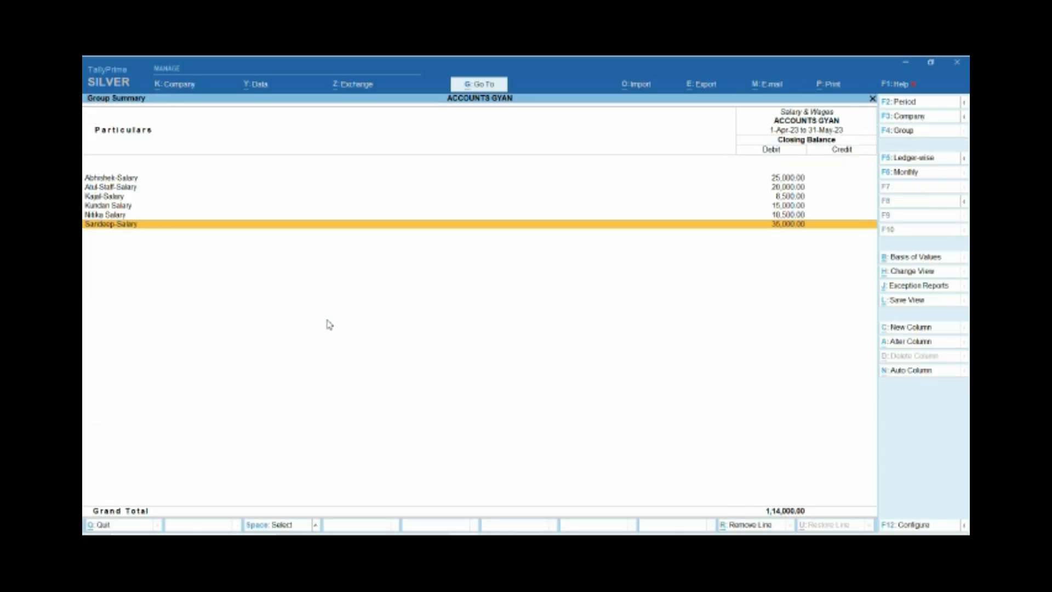
key("Escape")
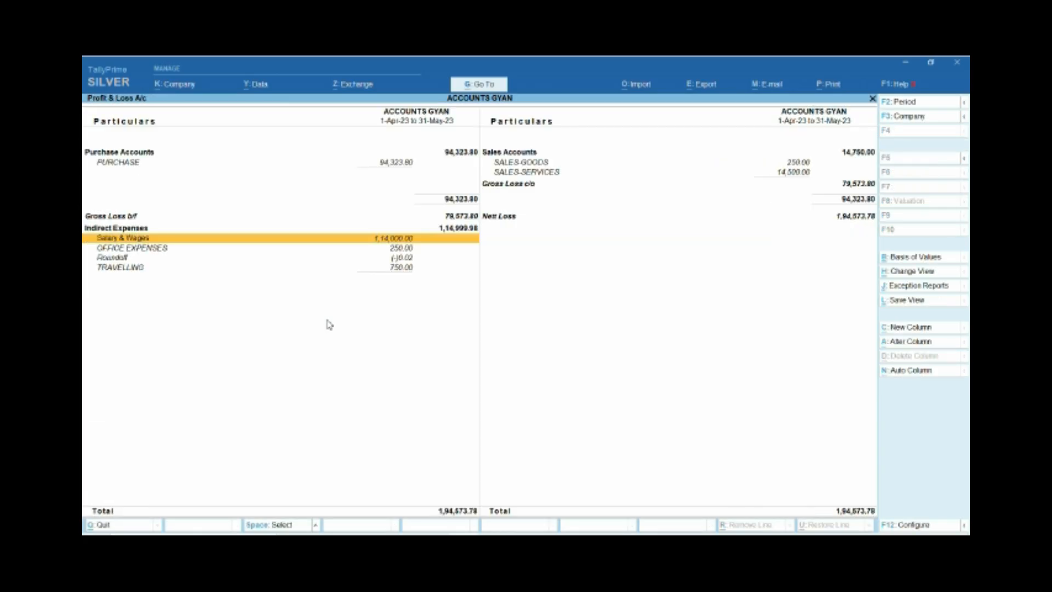
key("Return")
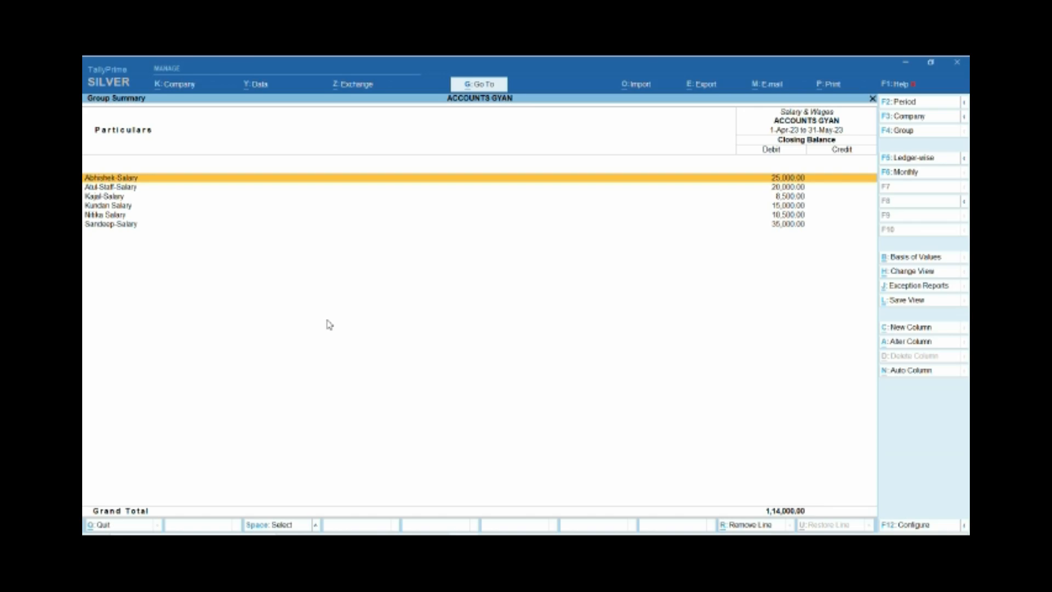
Leave the Profit & Loss A/c and open the Balance Sheet in detailed view.
key("Escape")
key("Escape")
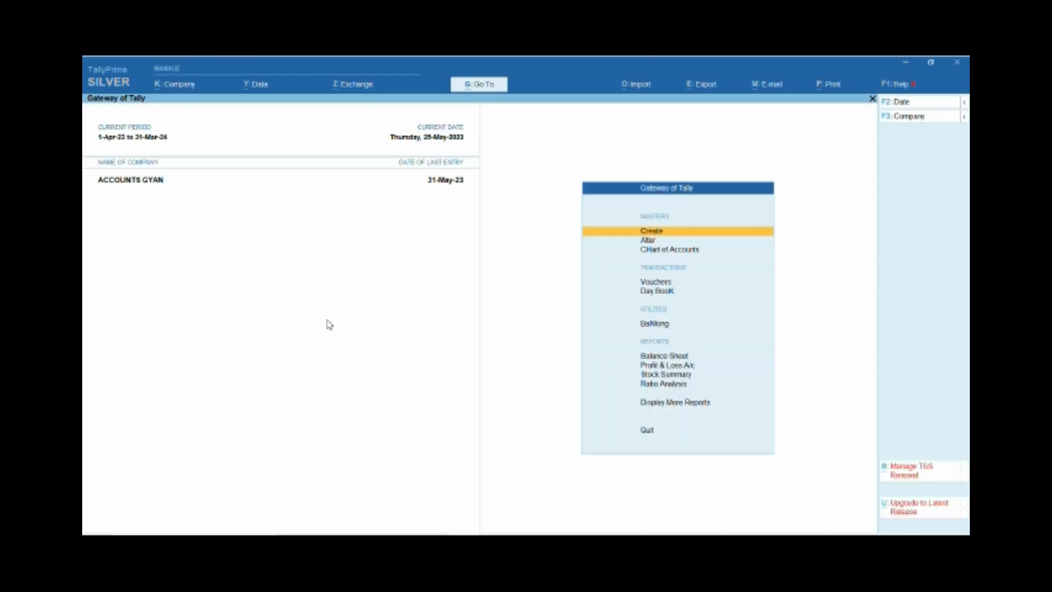
key("Down")
key("b")
key("Down")
key("Up")
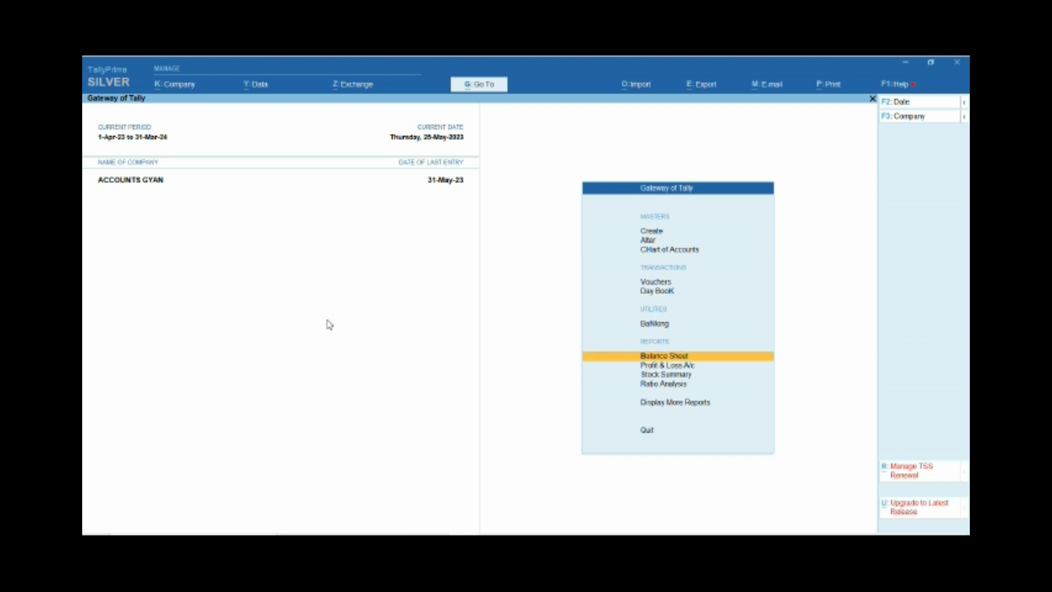
key("Return")
key("alt+F5")
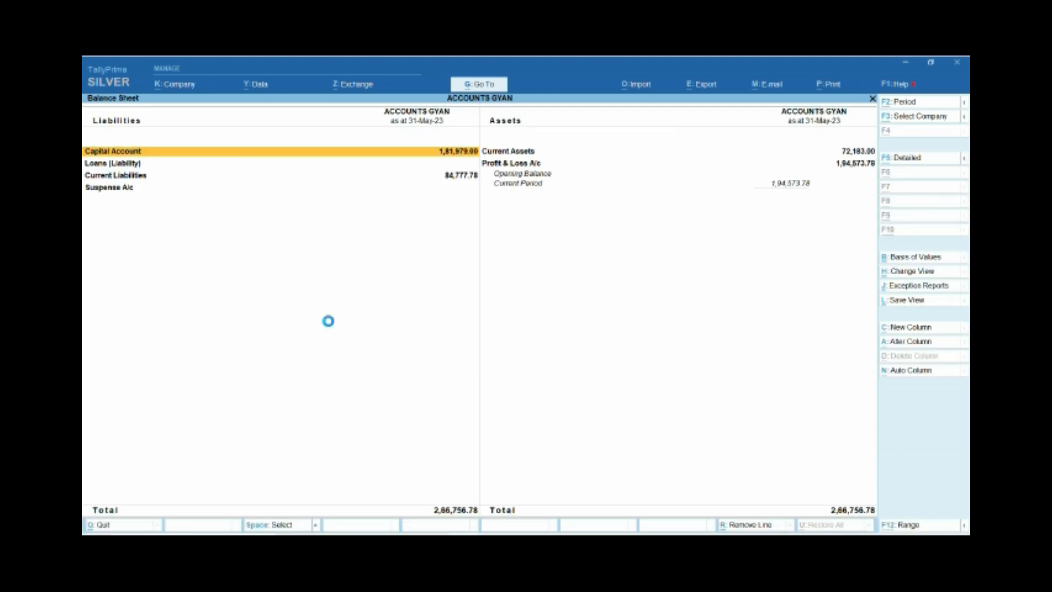
Open the monthly summary of the Salary Payable ledger from Current Liabilities in the Balance Sheet.
key("Down")
key("Down")
key("Down")
key("Down")
key("Down")
key("Down")
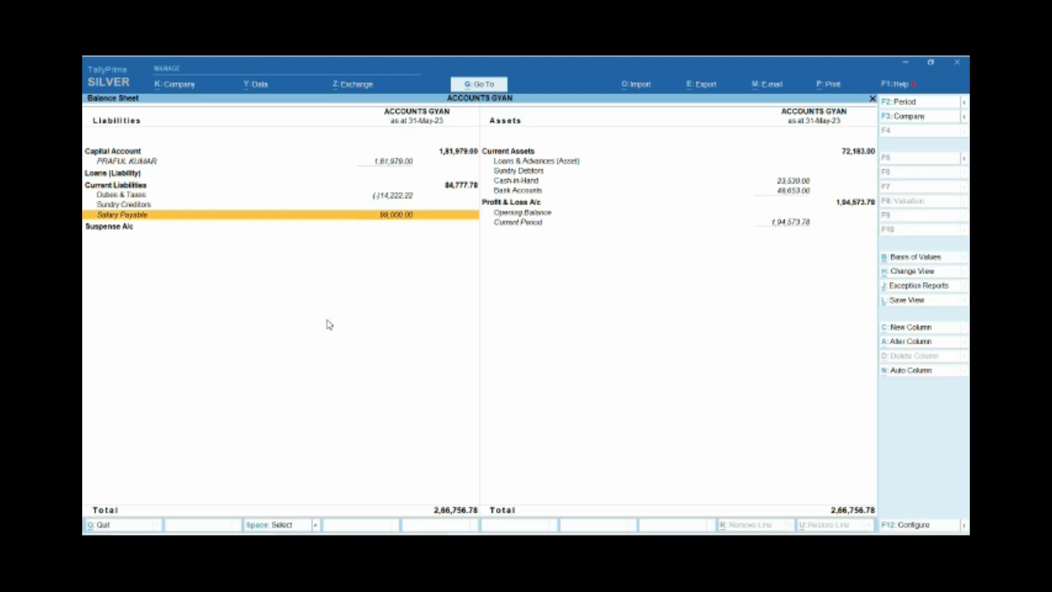
key("Up")
key("Down")
key("Return")
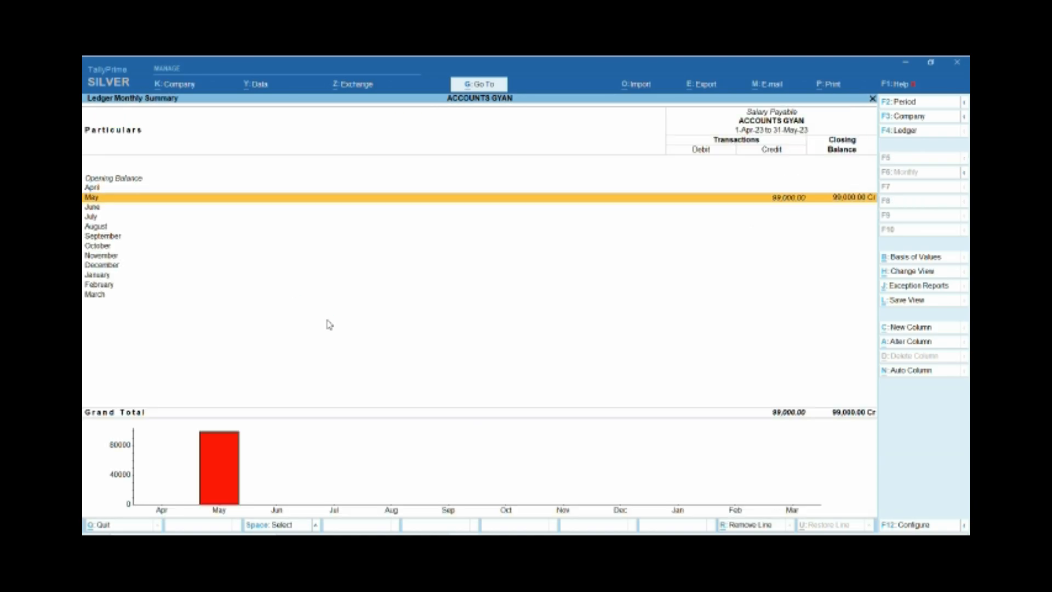
Examine the May vouchers and monthly balances of the Salary Payable ledger, and return to the Balance Sheet.
key("Return")
key("Down")
key("Up")
key("Down")
key("Up")
key("Escape")
key("Down")
key("Up")
key("Down")
key("Up")
key("Down")
key("Up")
key("Down")
key("Up")
key("Down")
key("Up")
key("Down")
key("Up")
key("Down")
key("Up")
key("Down")
key("Escape")
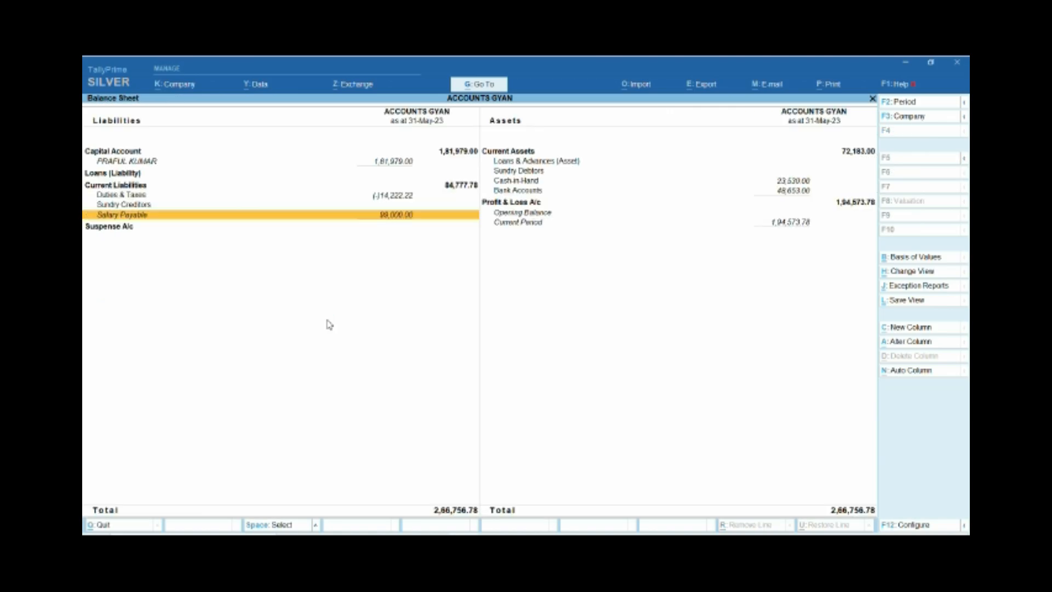
Close the Balance Sheet and start a new Sales voucher with voucher number 3.
key("Escape")
key("c")
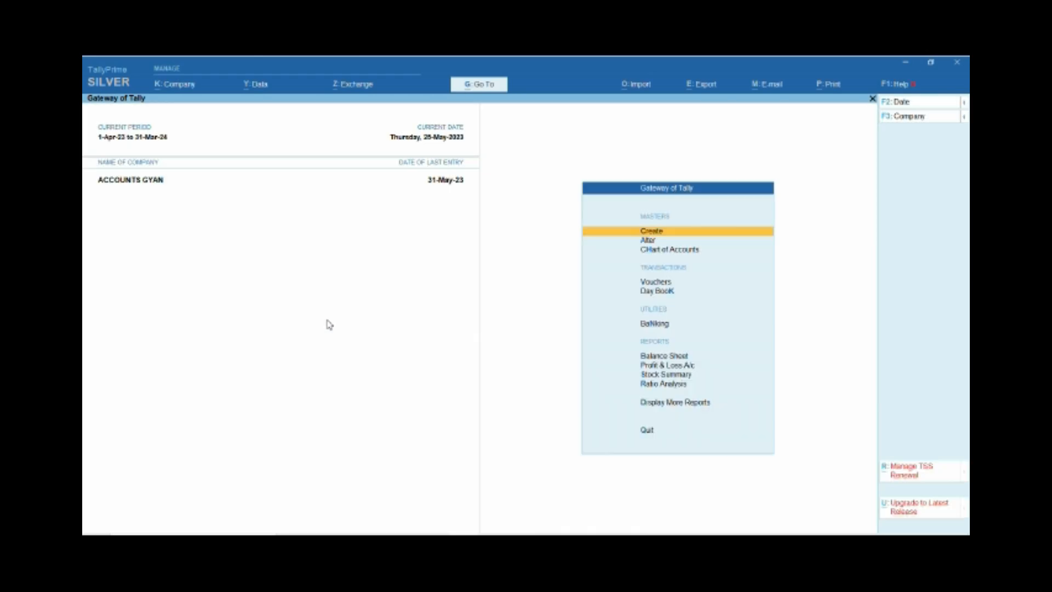
key("v")
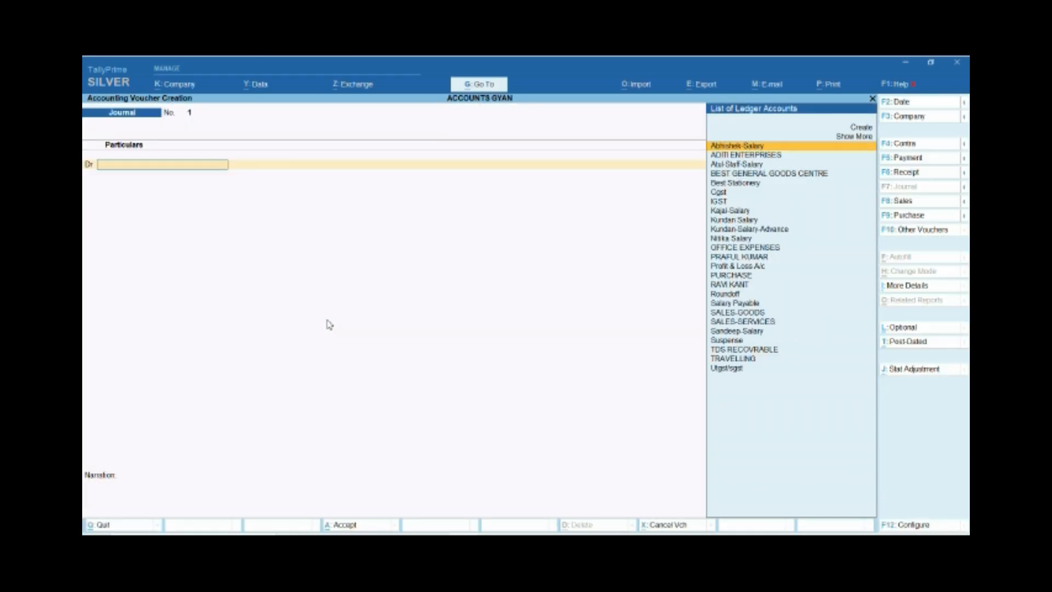
key("F8")
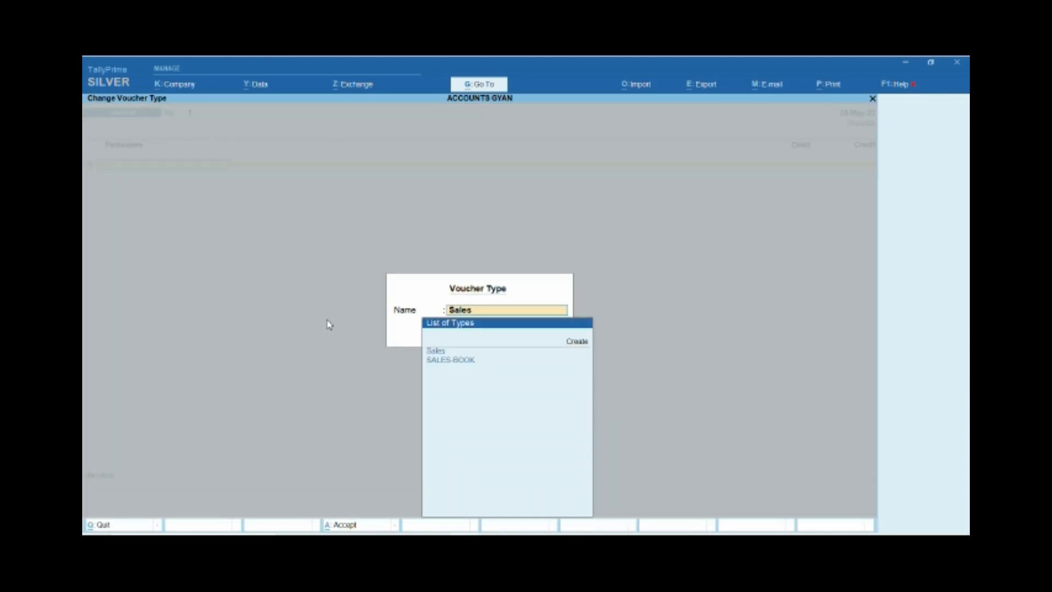
key("Return")
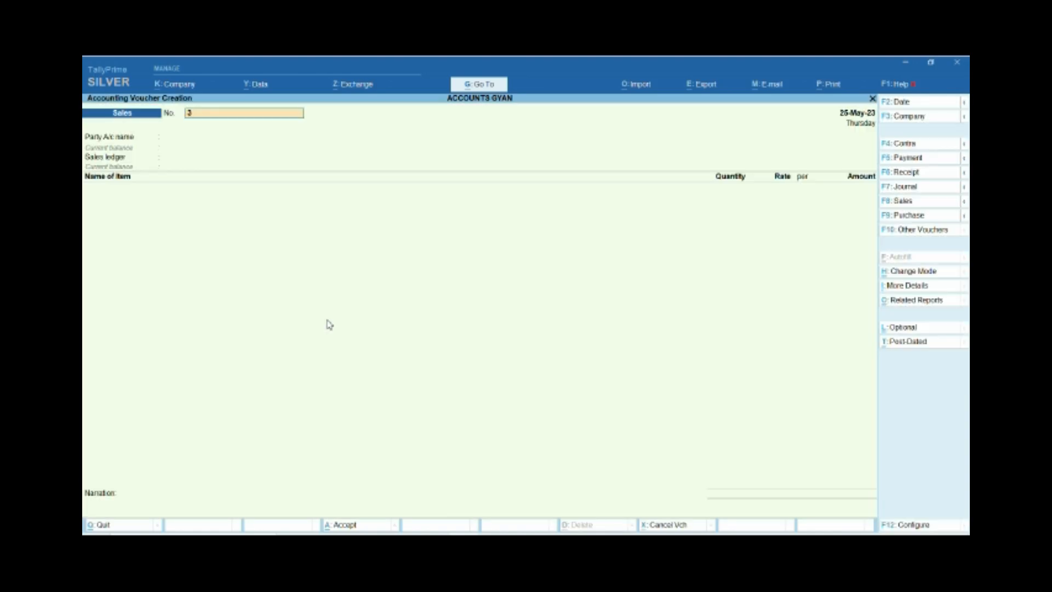
key("Return")
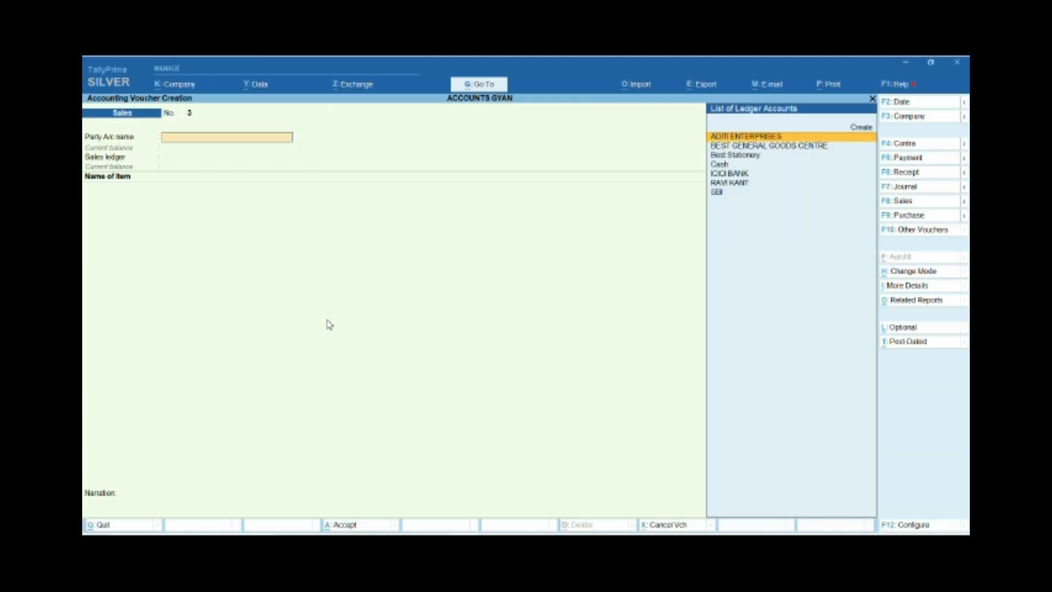
Start creating a party ledger from the sales voucher and name it PRS ACCOUNTING SERVICES, with no alias.
key("Down")
key("Down")
key("Down")
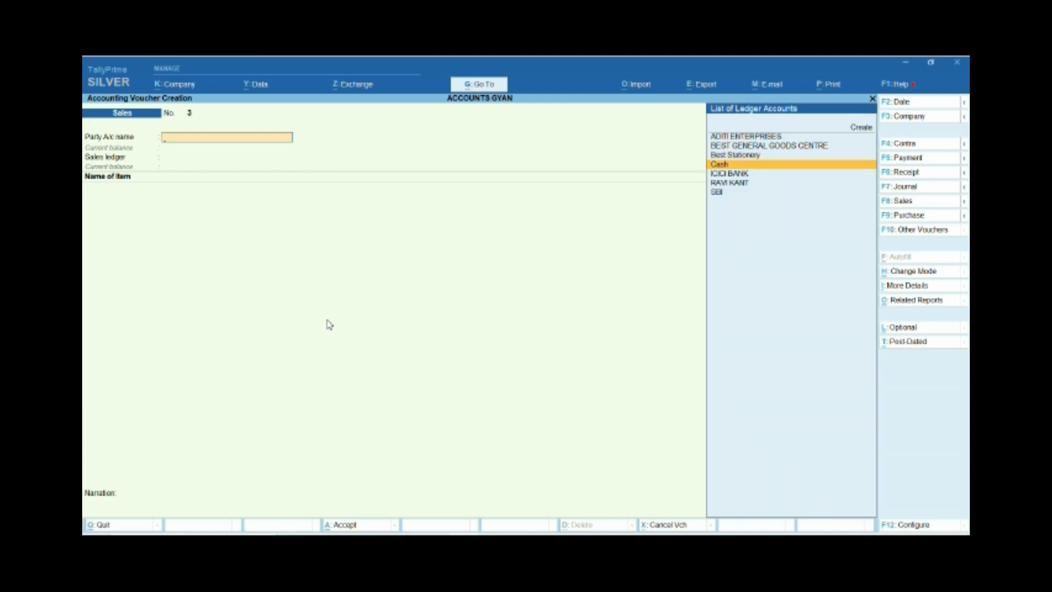
key("Down")
key("Up")
key("Up")
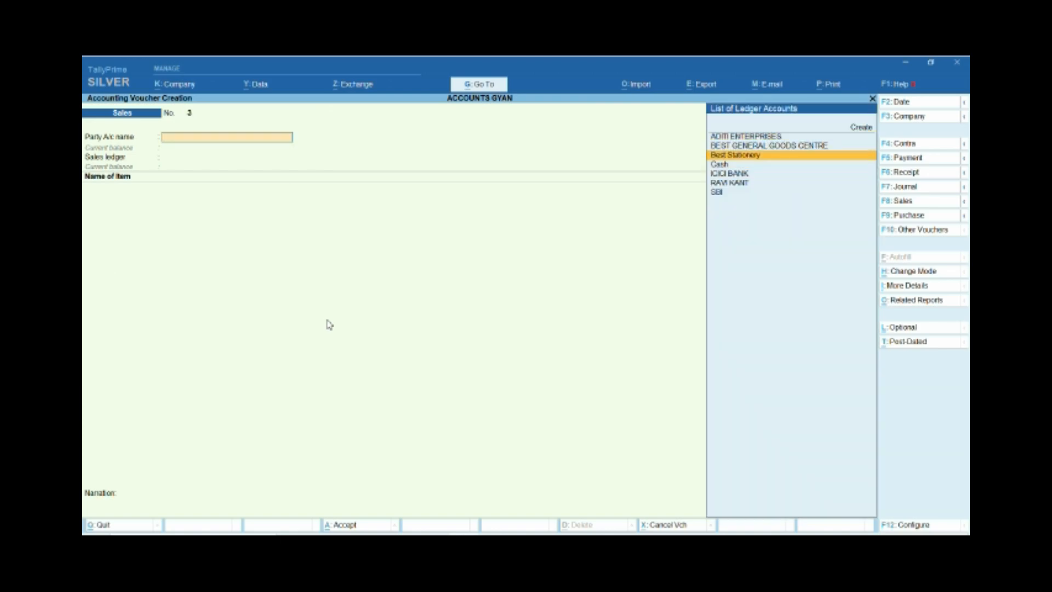
key("alt+c")
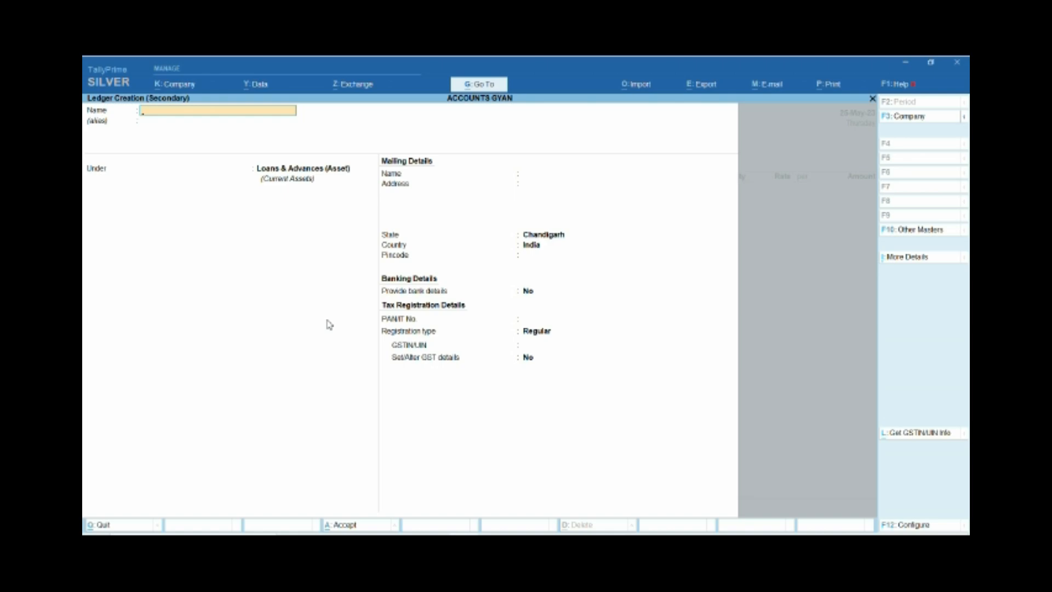
type("Pr")
key("BackSpace")
key("BackSpace")
type("PRS ACCOUNTING SEV")
key("BackSpace")
type("RVICES")
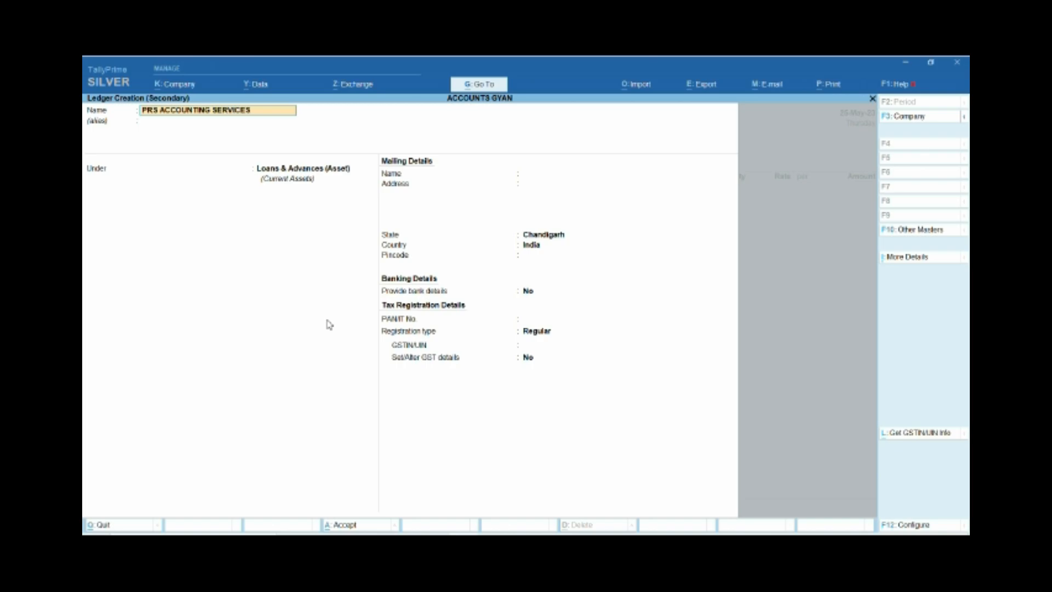
key("Return")
key("Return")
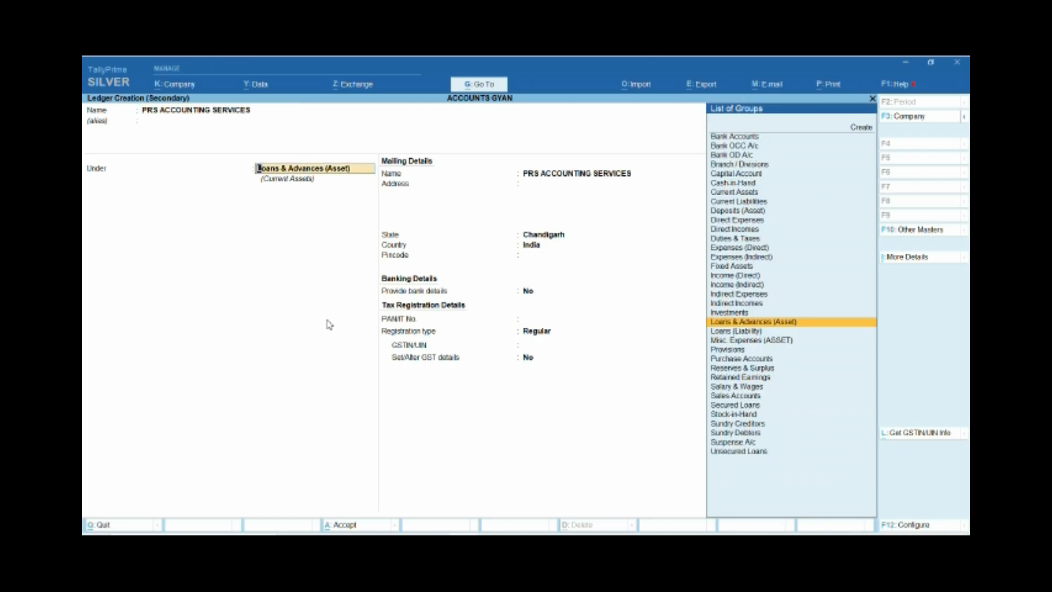
Place the new ledger under Sundry Debtors, keep its remaining default details, and save it.
type("SUND")
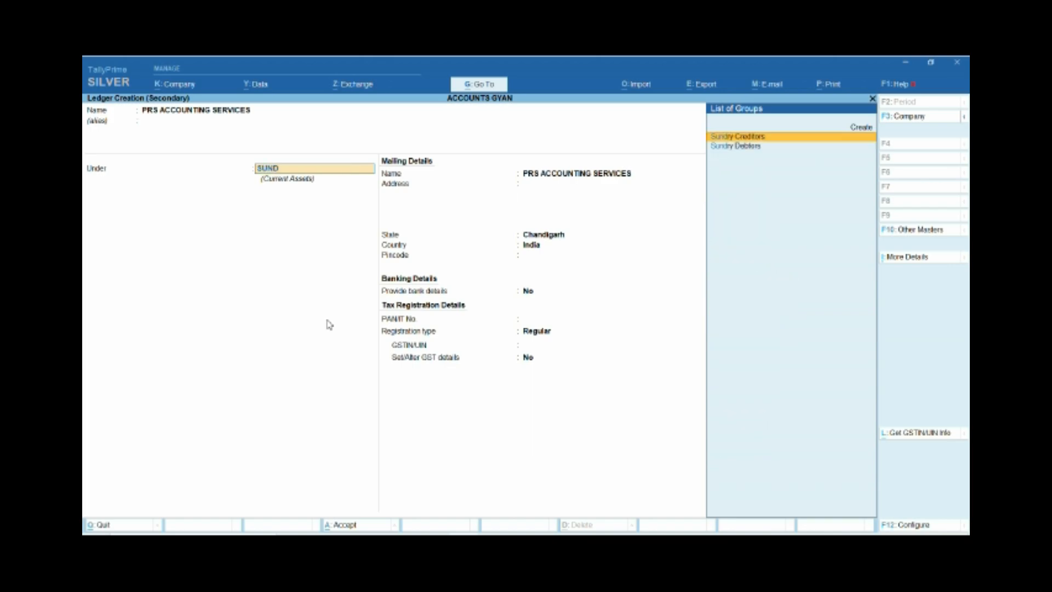
key("Down")
key("Return")
key("Return")
key("Return")
key("Return")
key("Return")
key("Return")
key("Return")
key("Return")
key("Return")
key("Return")
key("Return")
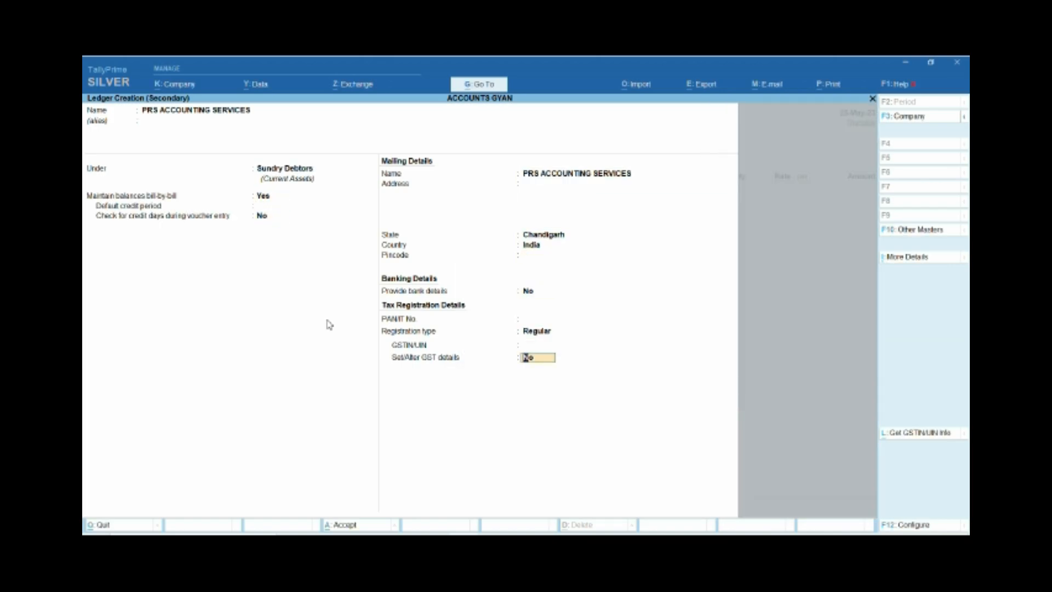
key("Return")
Accept the party details for the sales voucher and select SALES-SERVICES as the sales ledger.
key("Return")
key("Return")
key("Return")
key("Return")
key("Return")
key("Return")
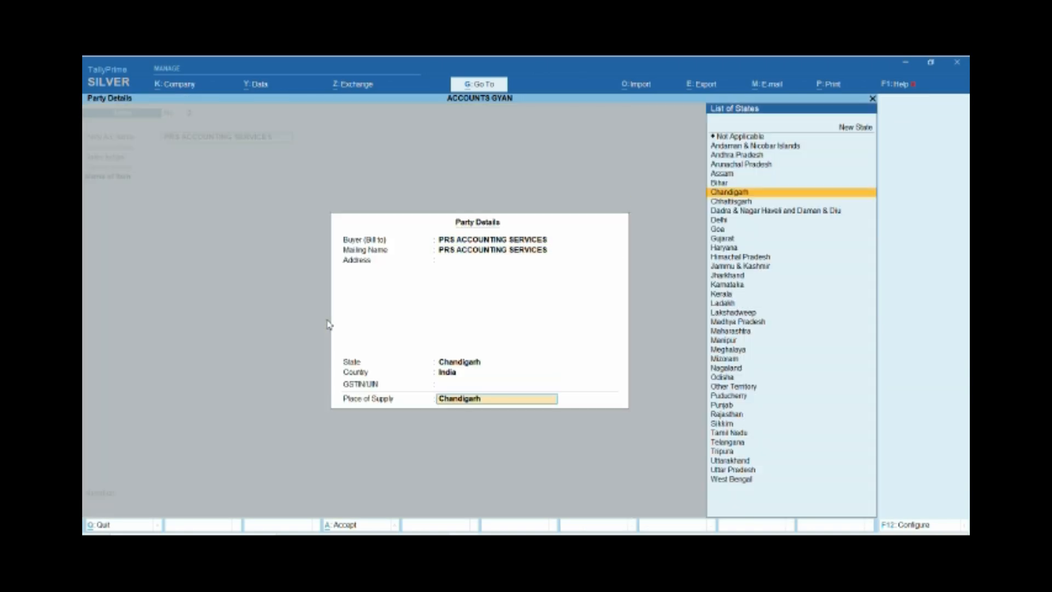
key("Down")
key("Return")
type("S")
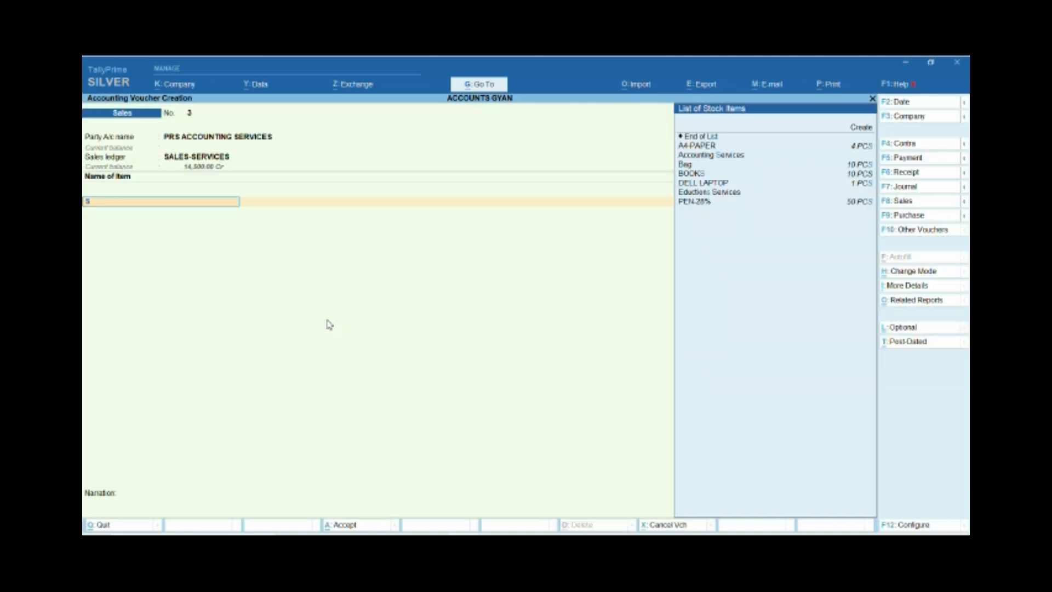
Select Accounting Services as the stock item on the sales voucher's first line.
key("Down")
key("Down")
key("Down")
key("Return")
key("Return")
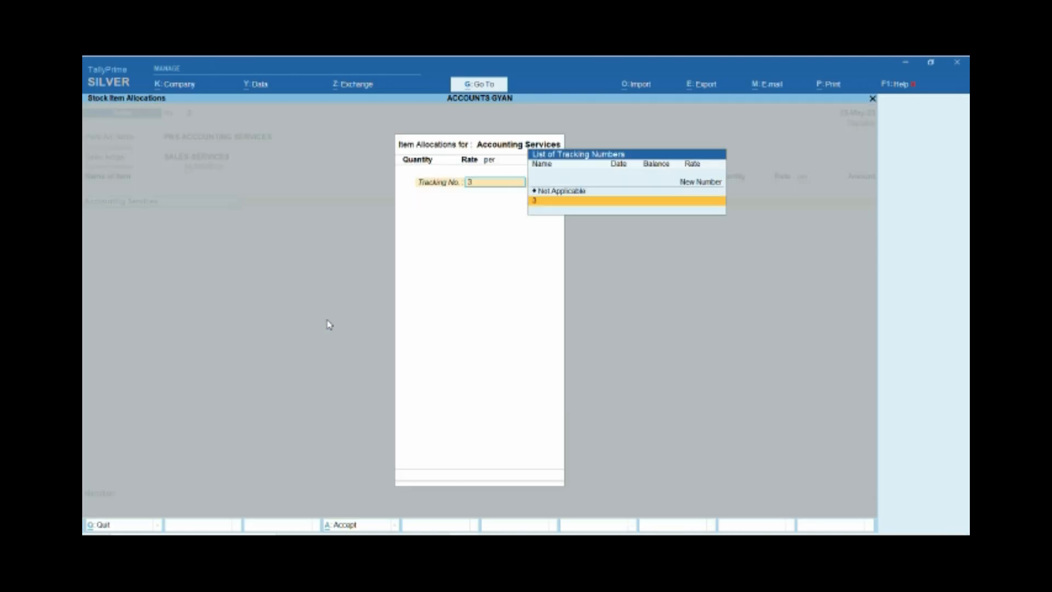
key("Escape")
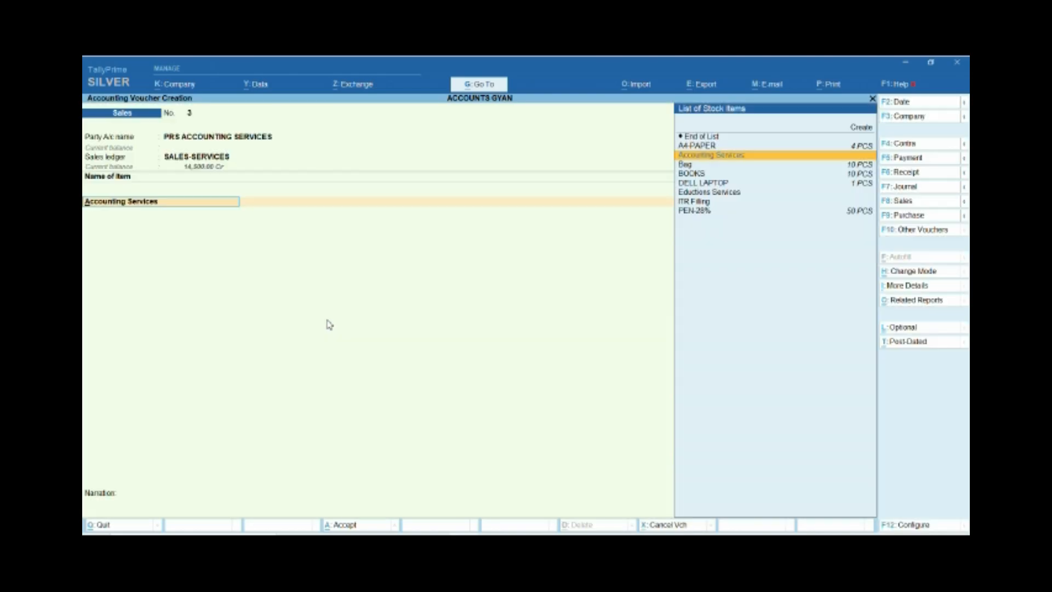
Enter the item description FM MAY 23 for Accounting Services.
key("Return")
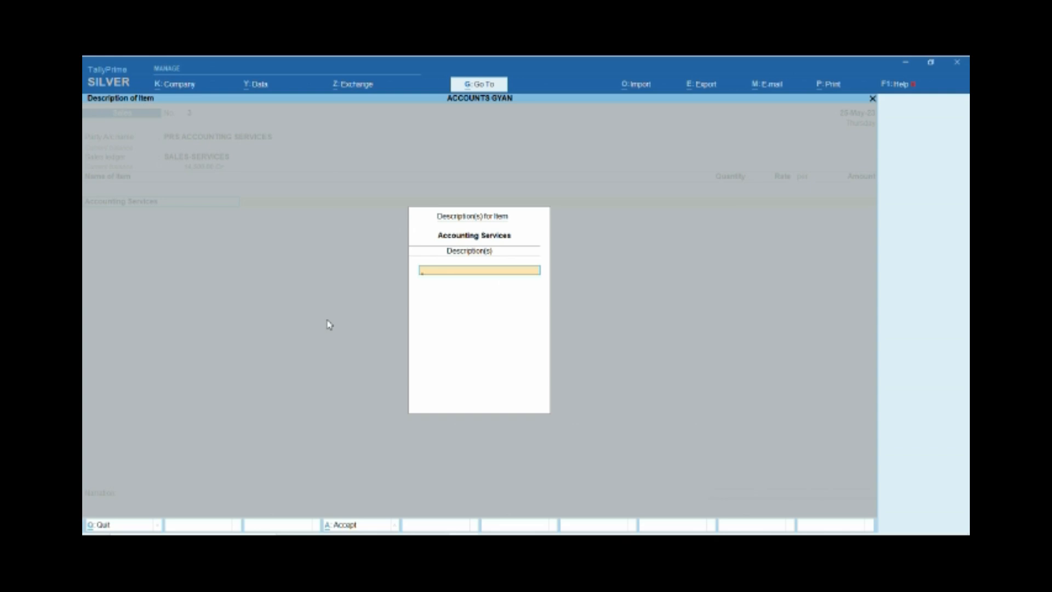
type("FOR")
key("BackSpace")
key("BackSpace")
type("M MAY 23")
key("Return")
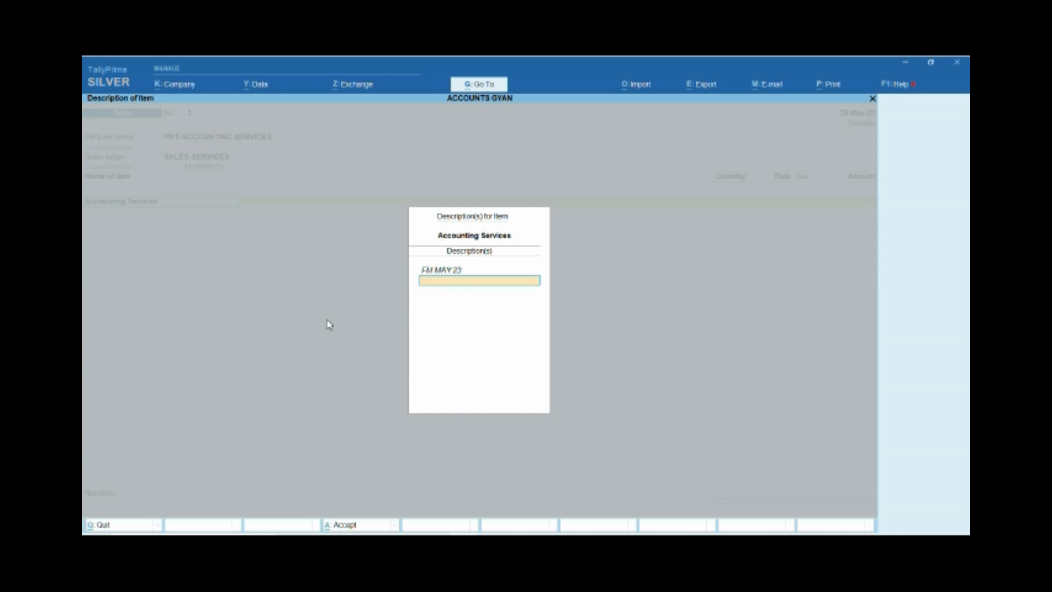
key("Return")
Allocate Accounting Services with tracking number Not Applicable and an amount of 5,00,000, and accept the item line.
key("Return")
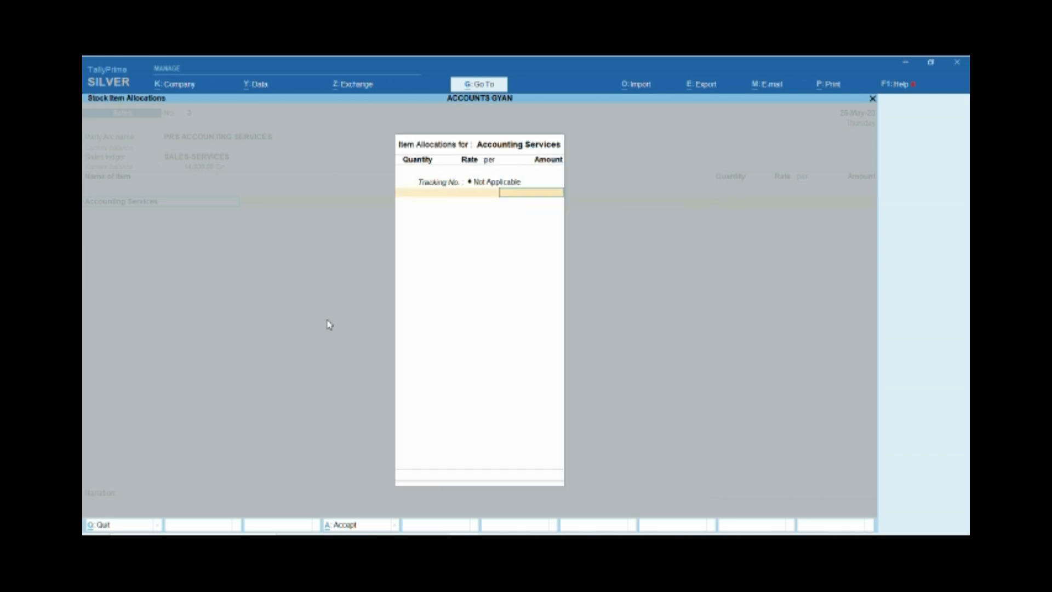
type("500000")
key("Return")
key("Return")
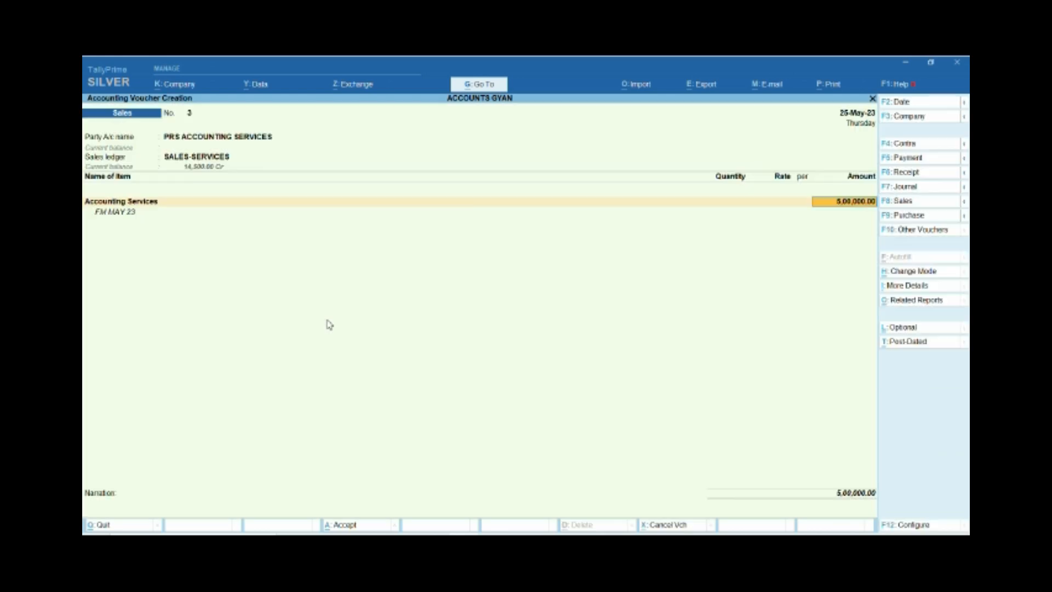
key("Return")
Add the Cgst and Utgst/sgst tax ledgers to the sales voucher and save it.
key("Return")
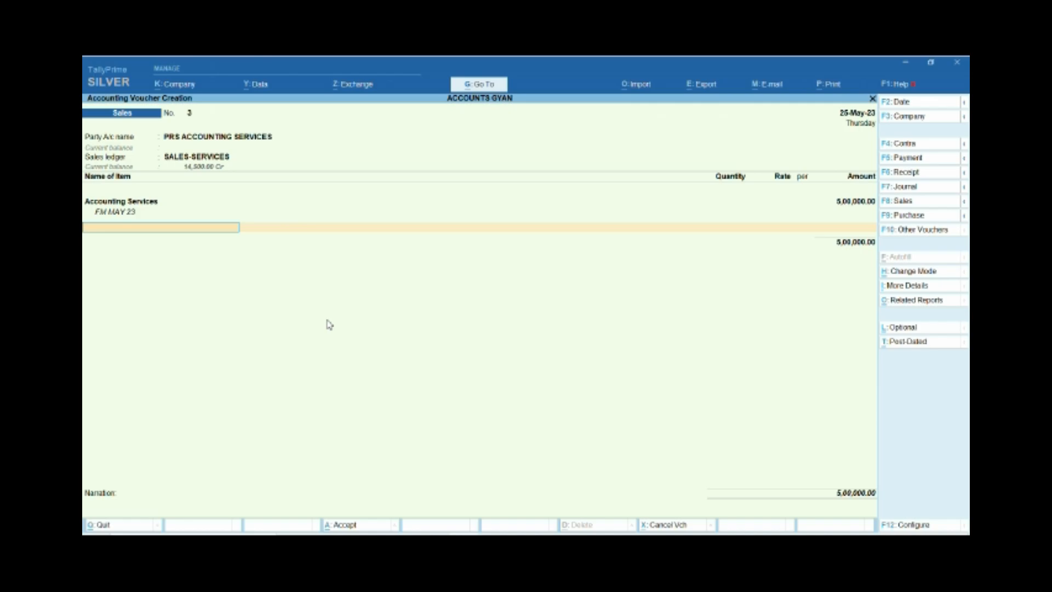
key("Return")
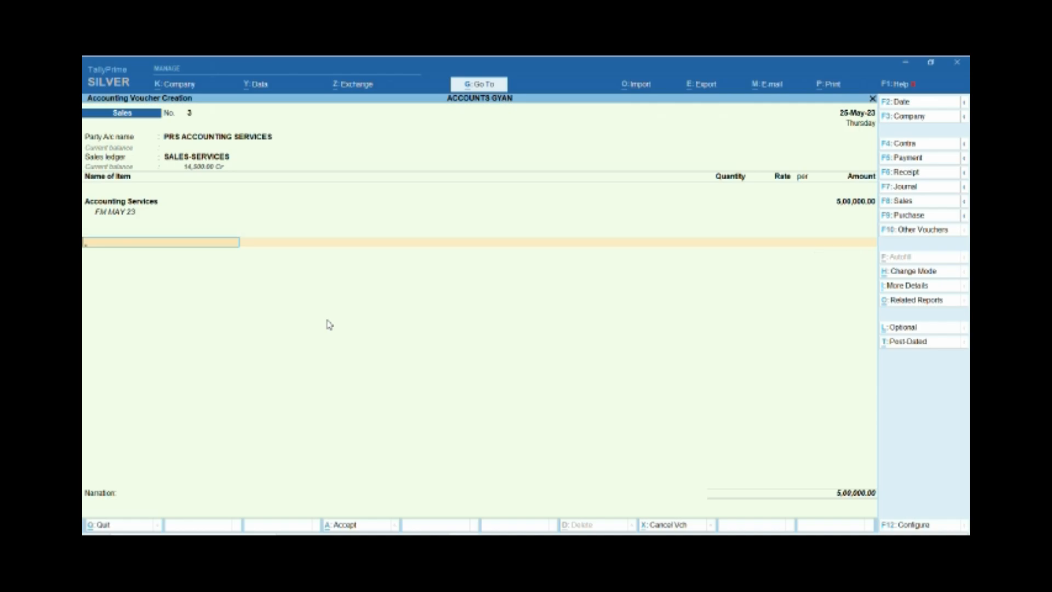
type("c")
key("Return")
key("Return")
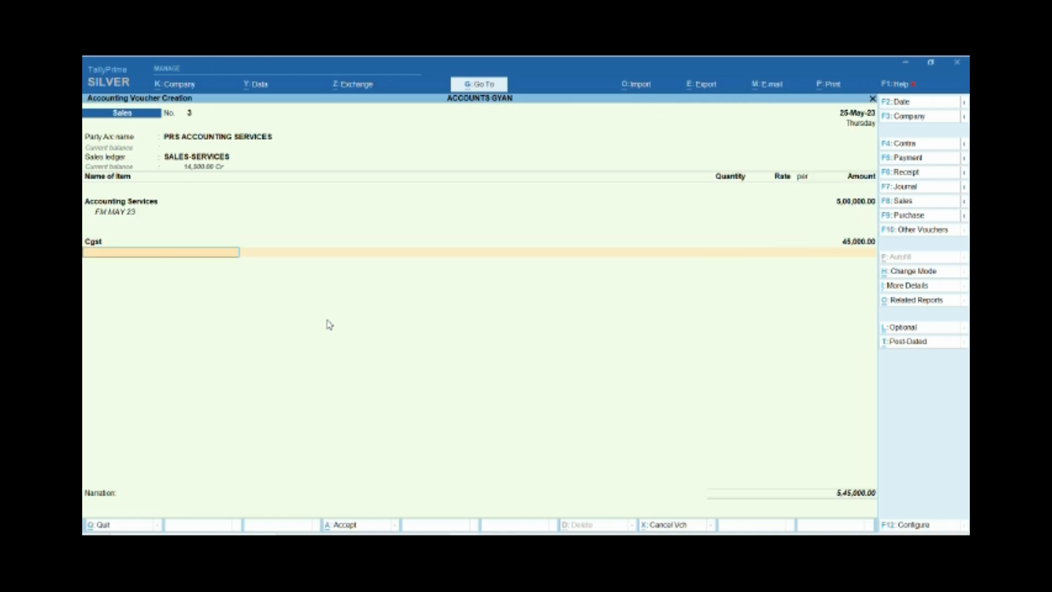
type("ut")
key("Return")
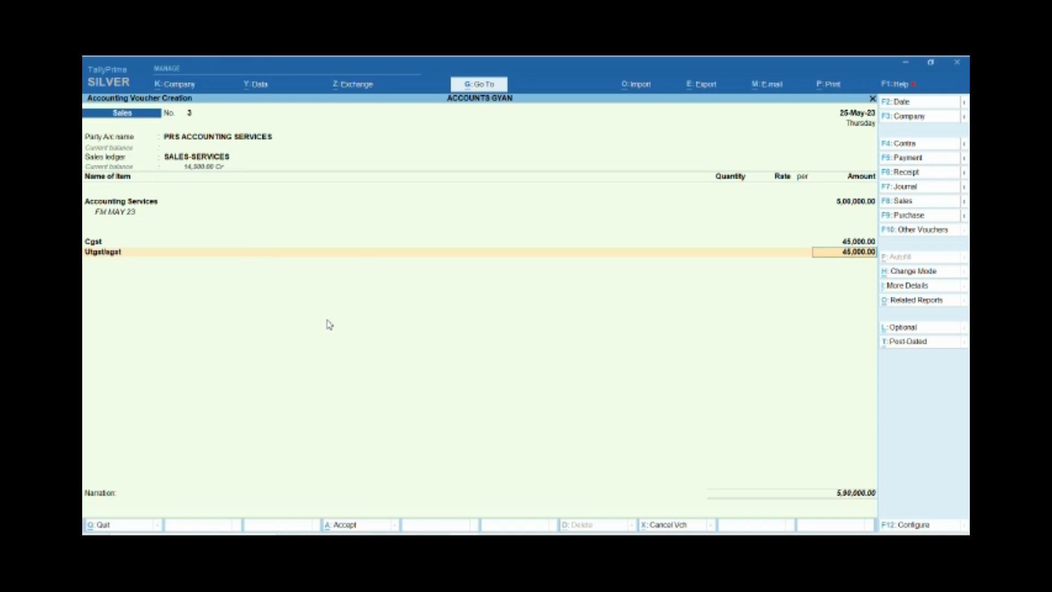
key("Return")
key("Return")
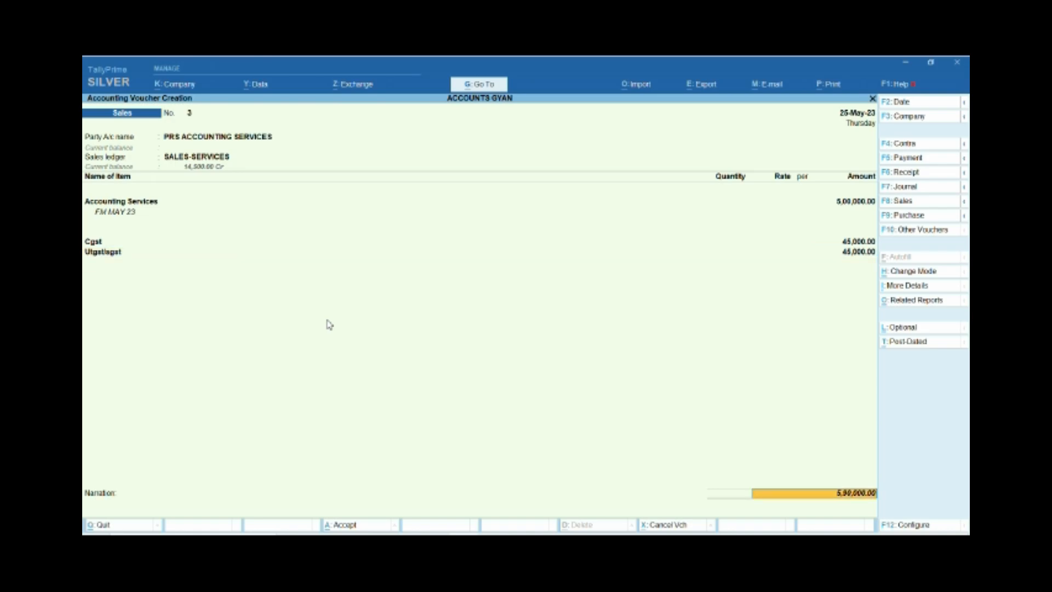
key("Return")
key("Return")
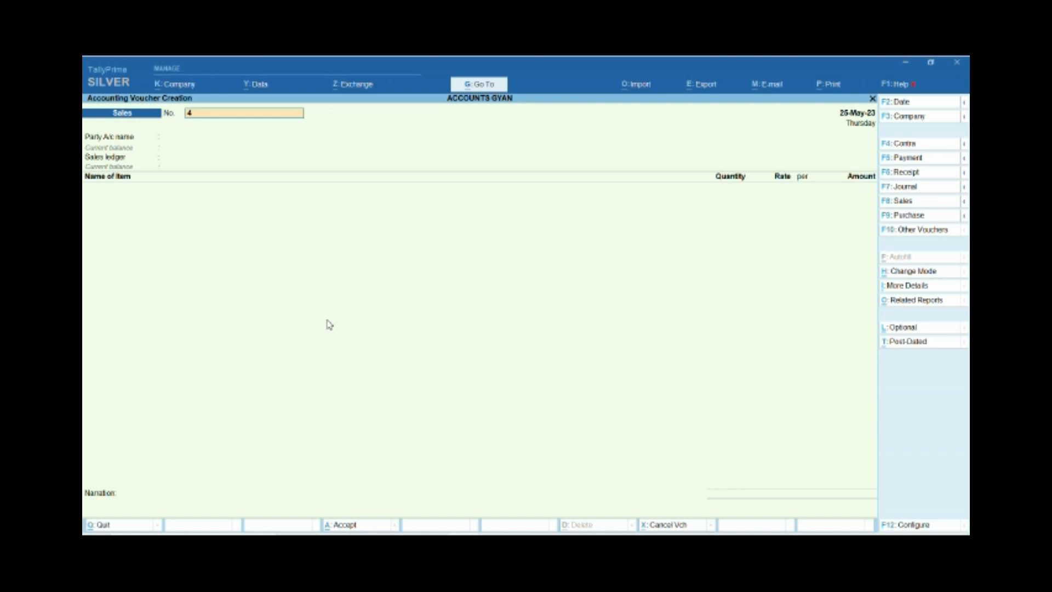
key("F5")
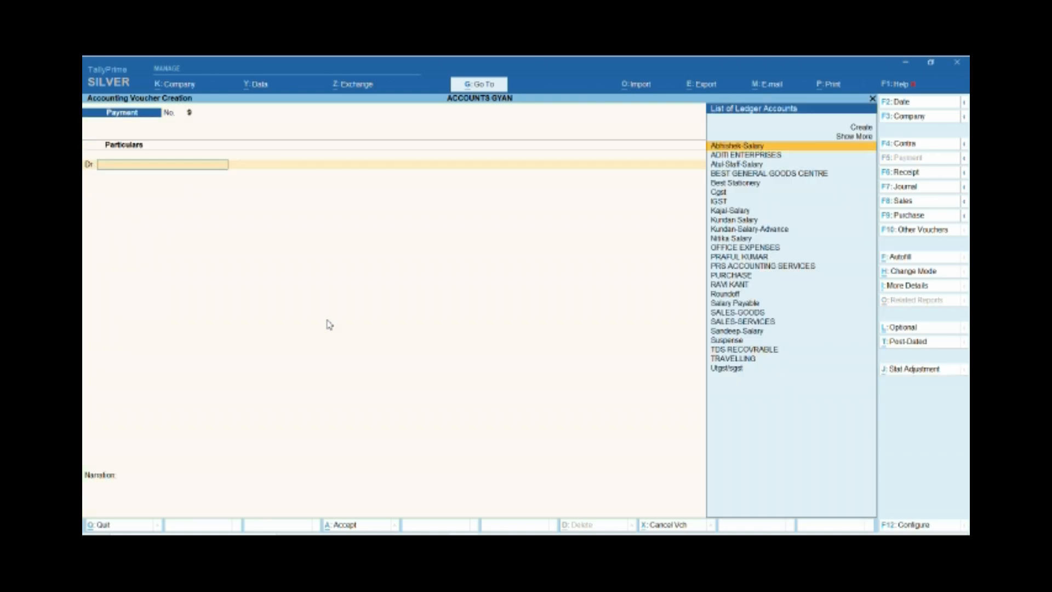
type("CASH")
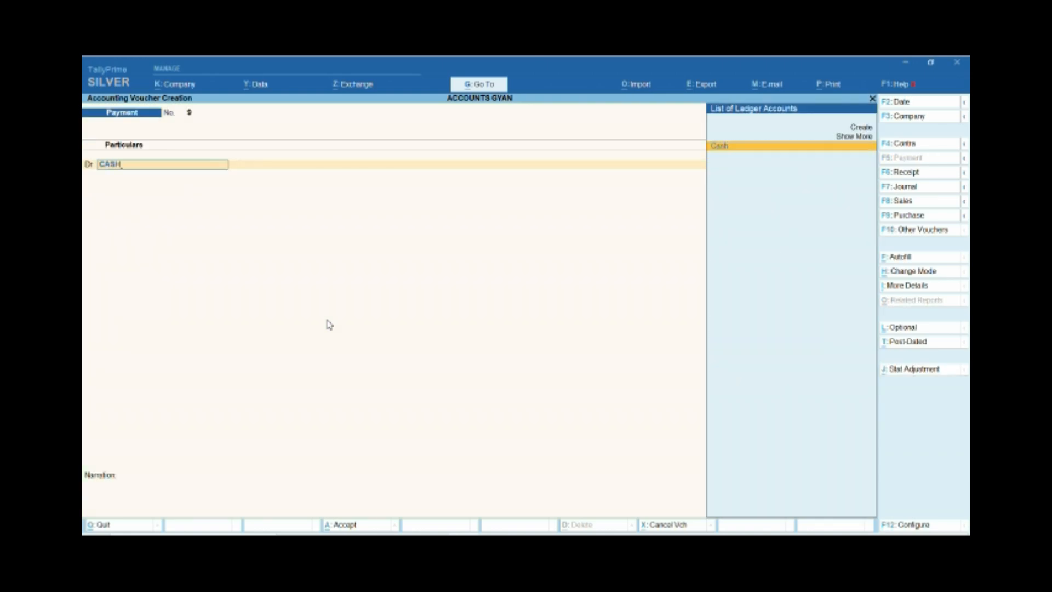
key("BackSpace")
key("BackSpace")
key("BackSpace")
key("BackSpace")
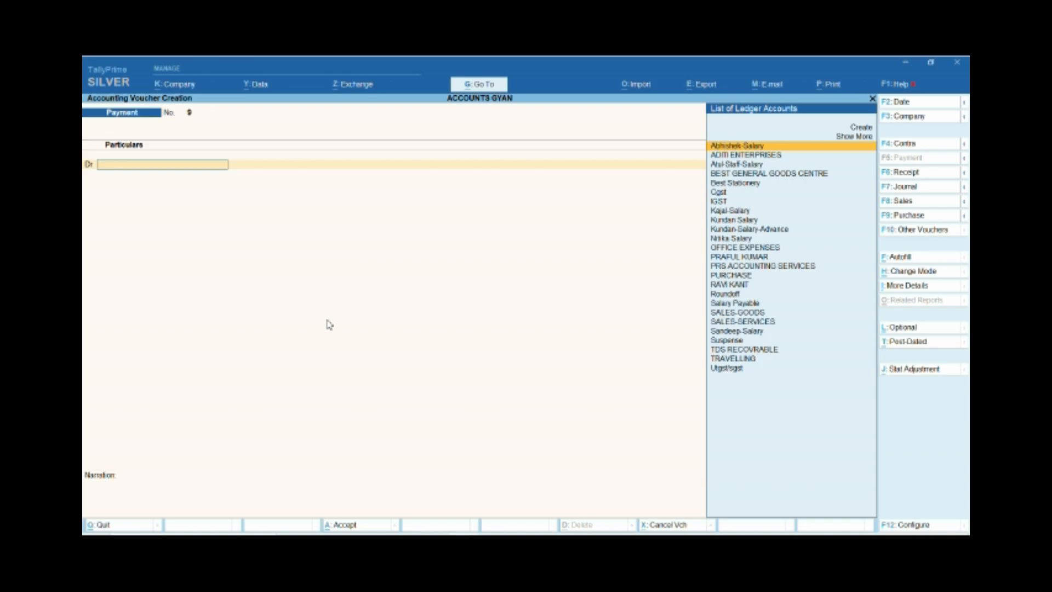
Start a receipt voucher crediting PRS ACCOUNTING SERVICES.
key("F6")
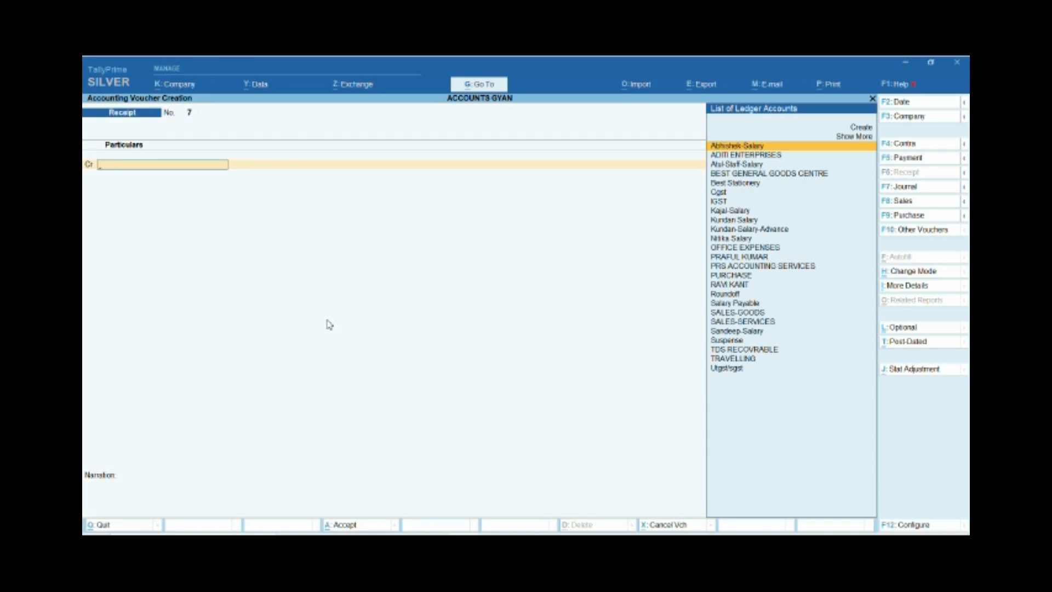
key("Down")
key("Down")
key("Down")
key("Down")
key("Down")
key("Down")
key("Down")
key("Down")
key("Down")
key("Down")
key("Down")
key("Down")
key("Down")
key("Return")
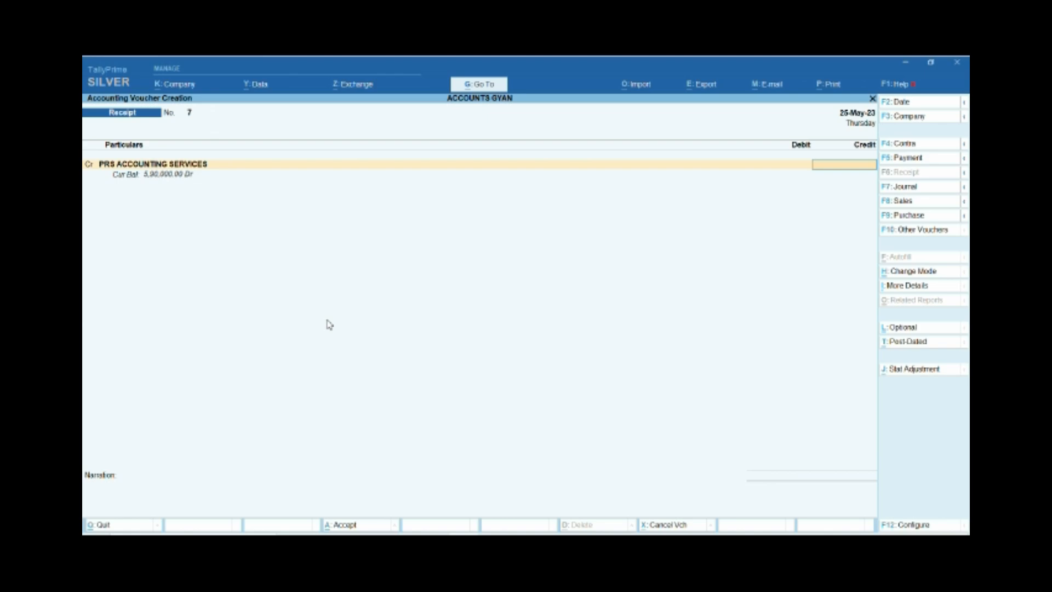
Set the receipt's credit amount to 10,000 and allocate it as Agst Ref to pending bill 3.
type("10,000")
key("Return")
key("Return")
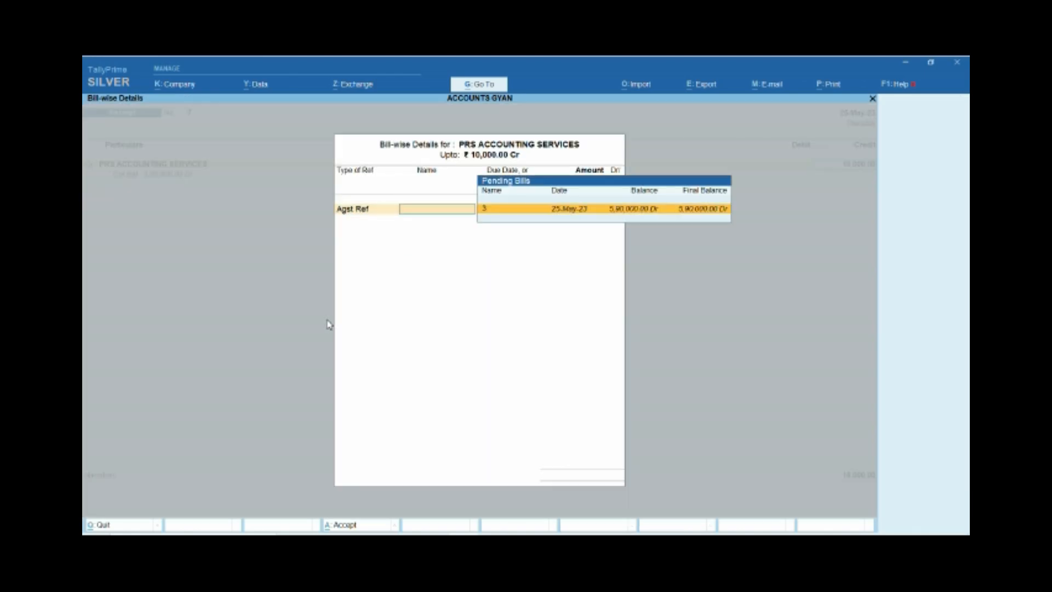
Debit Cash with 10,000 and save the receipt voucher without a narration.
key("Return")
key("Return")
type("Cash")
key("Return")
key("Return")
key("Return")
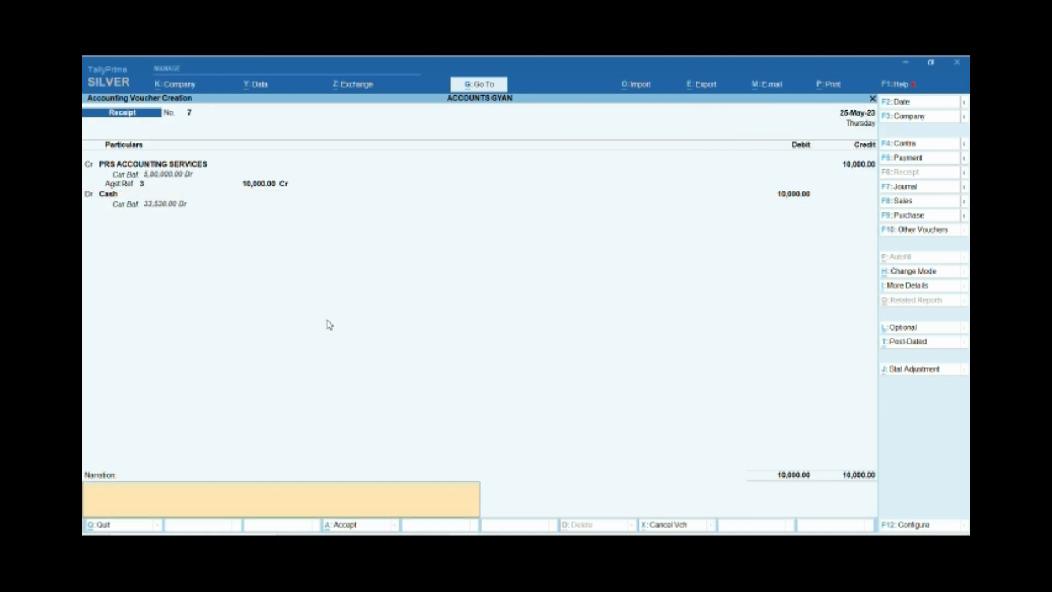
key("Return")
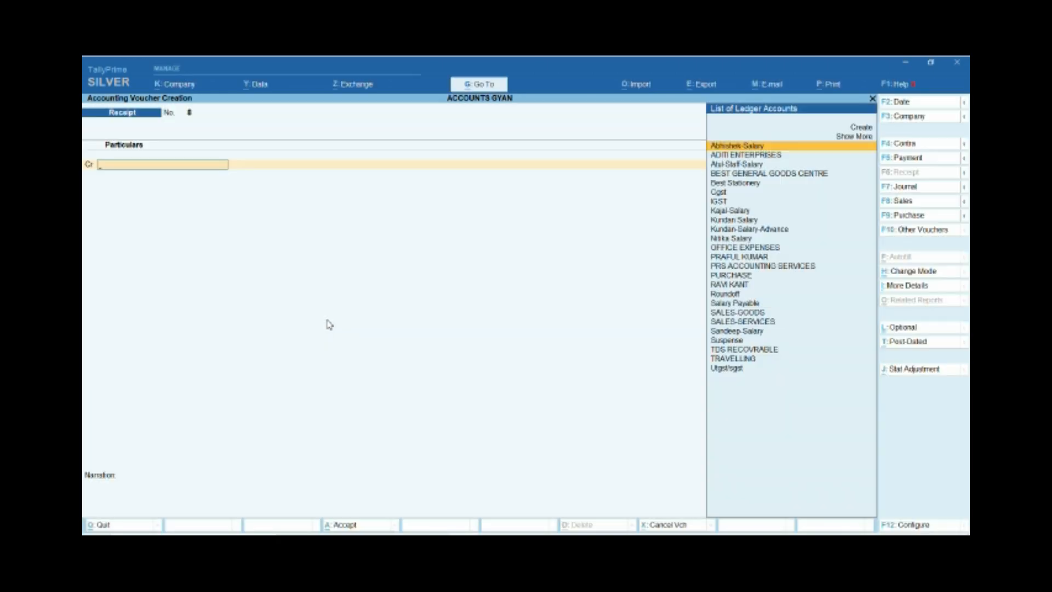
Date the new receipt voucher 26-May-23 and select PRS ACCOUNTING SERVICES as the credited ledger.
key("F2")
type("30")
key("Return")
type("O")
key("BackSpace")
type("PRS")
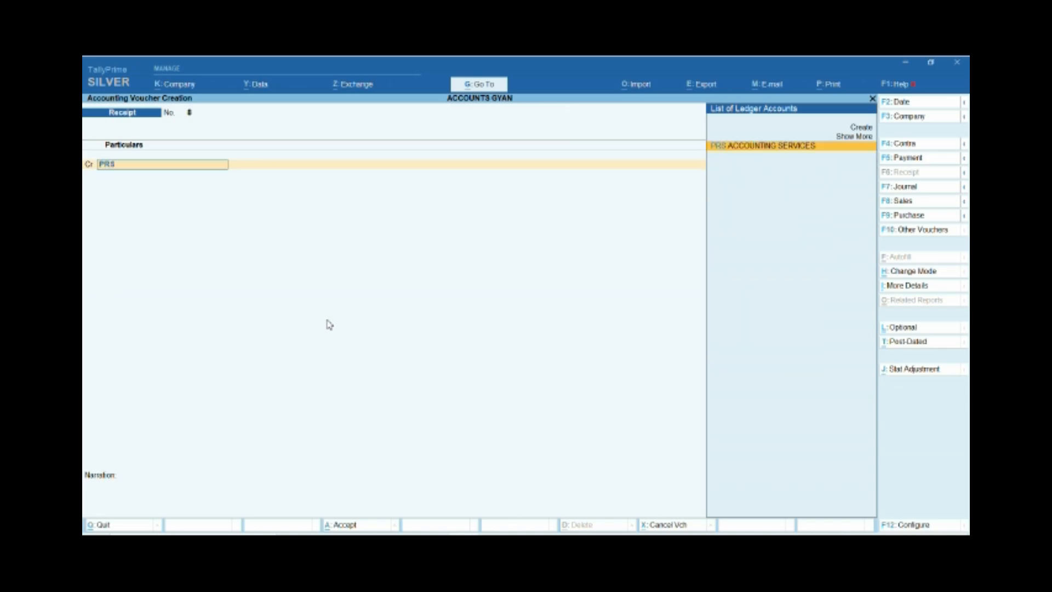
key("Return")
type("580000")
key("Return")
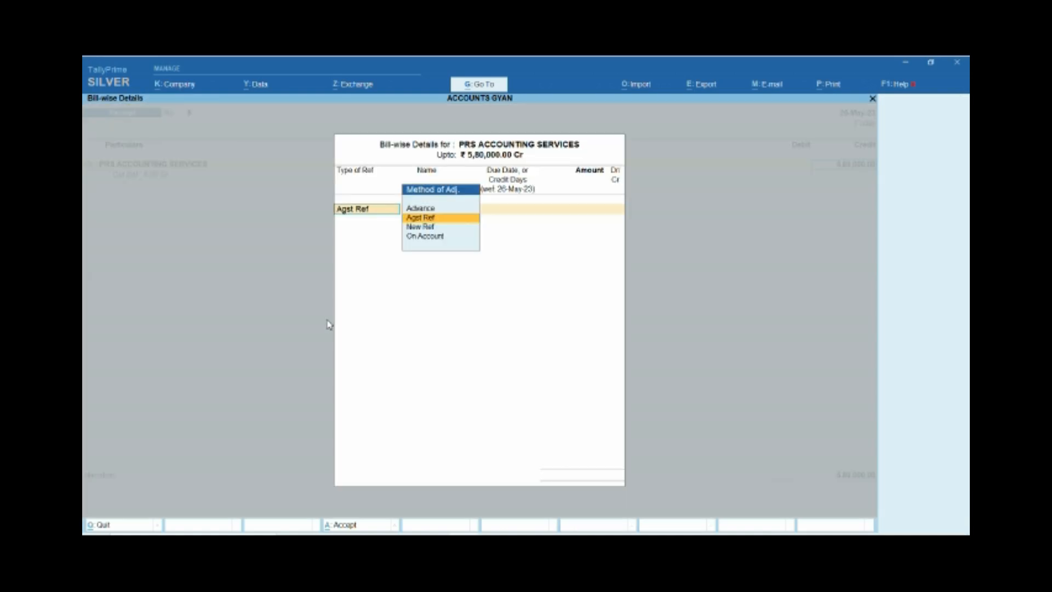
key("Down")
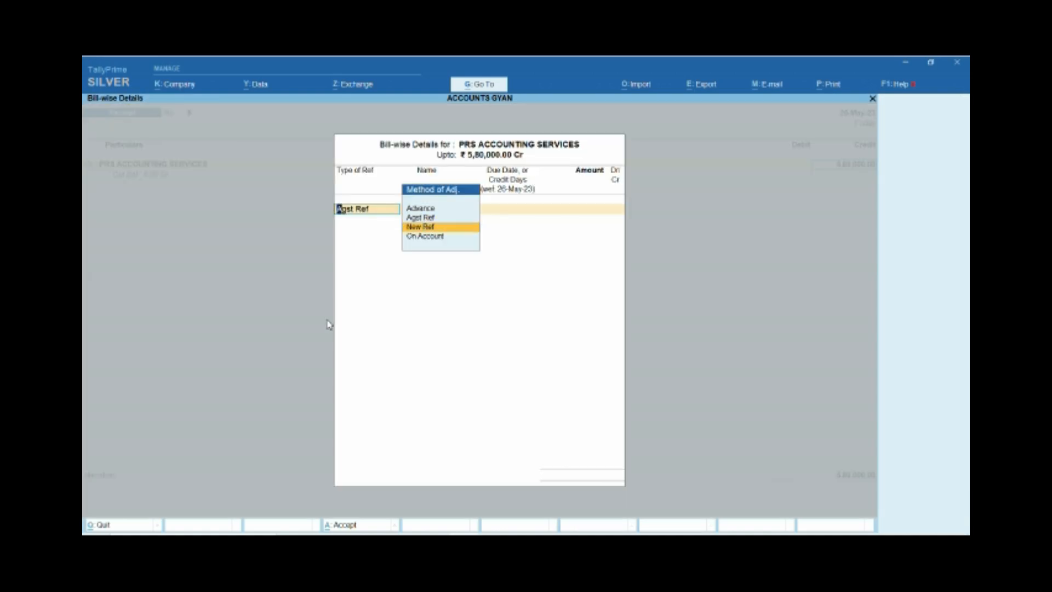
key("Escape")
key("Escape")
Set the credit amount for PRS ACCOUNTING SERVICES to 5,00,000 and allocate it as Agst Ref to pending bill 3.
key("Return")
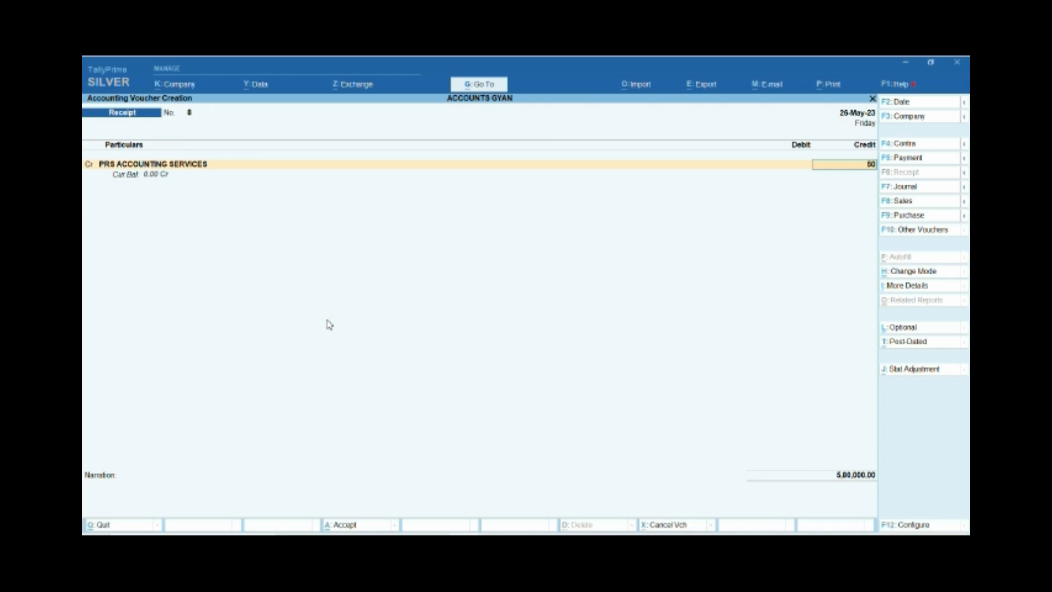
key("Return")
key("Down")
key("Down")
key("Up")
key("Up")
key("Return")
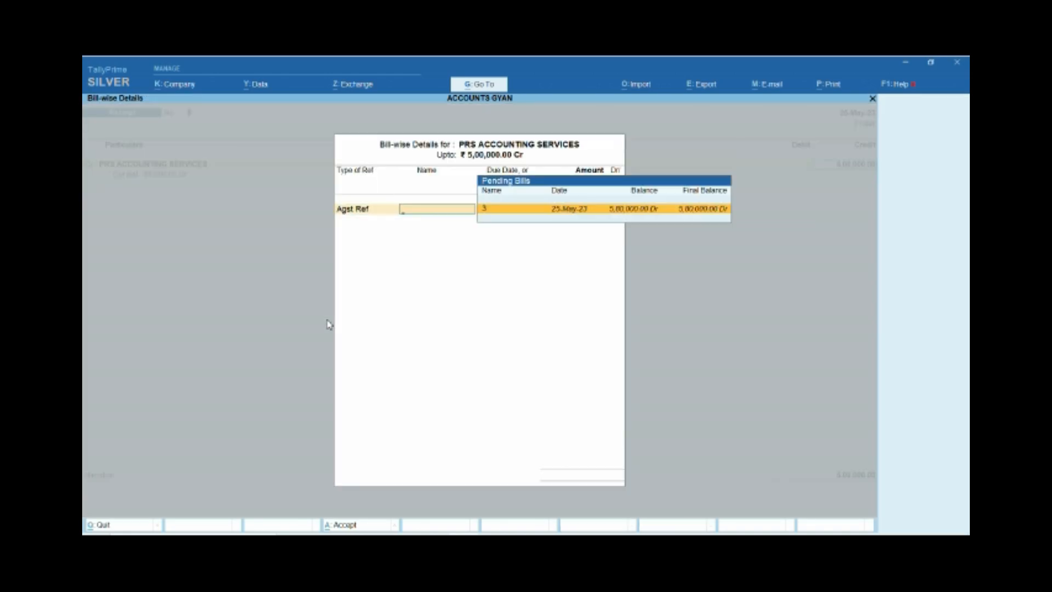
key("Return")
key("Return")
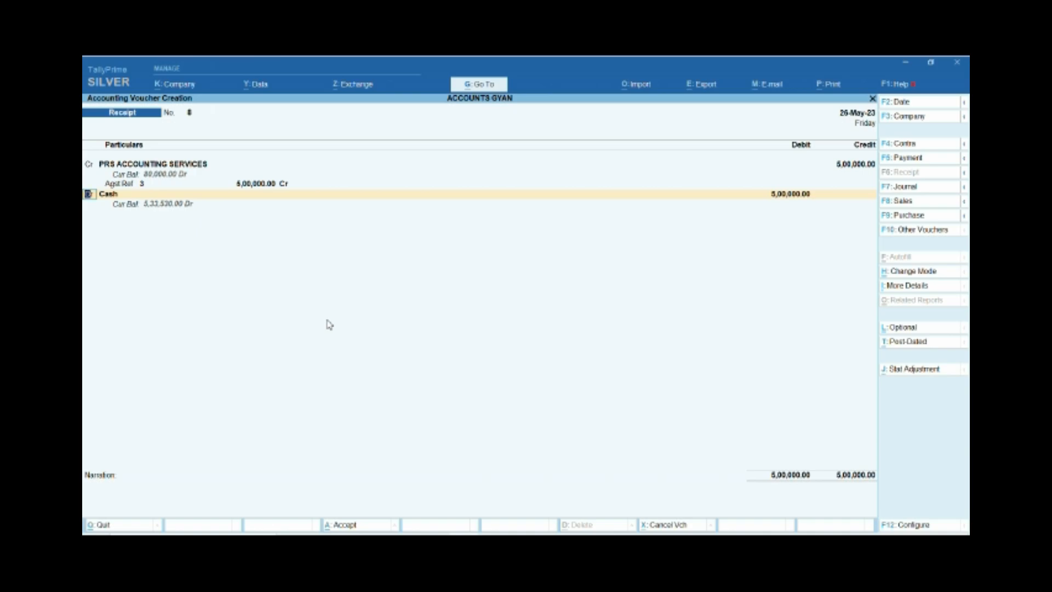
Change the debit ledger of the receipt to SBI for 5,00,000 with transaction type Cheque/DD.
key("Return")
type("SBI")
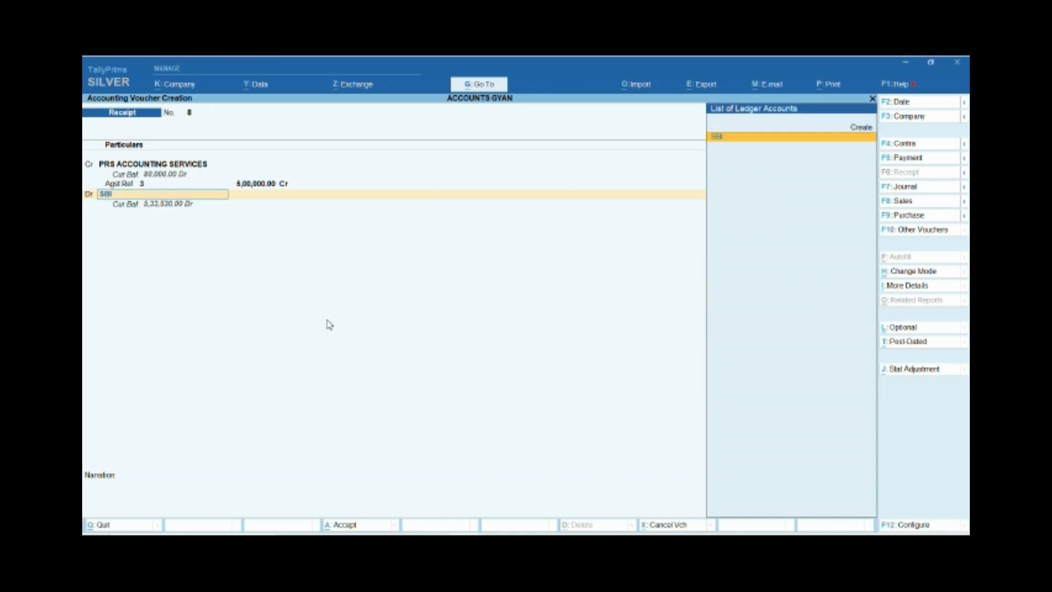
key("Return")
key("Return")
key("Return")
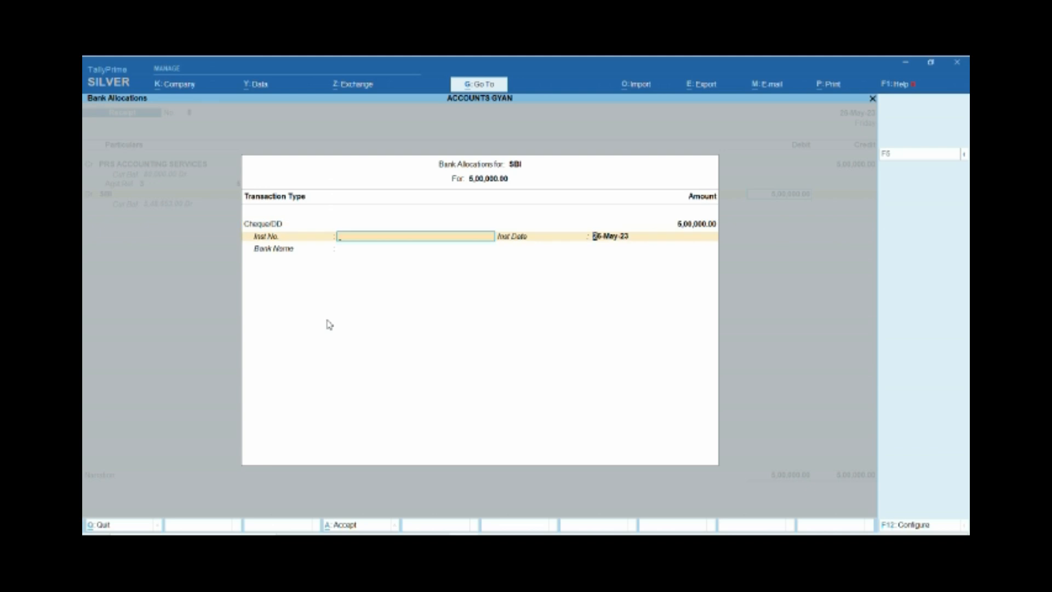
key("Return")
key("Return")
type("RTG")
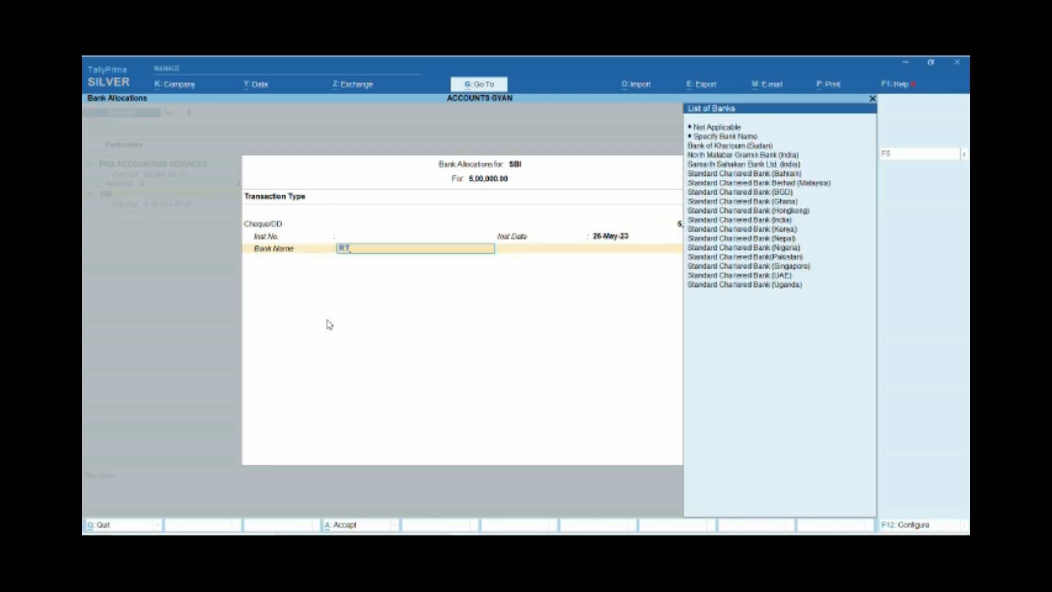
key("BackSpace")
key("BackSpace")
key("BackSpace")
key("BackSpace")
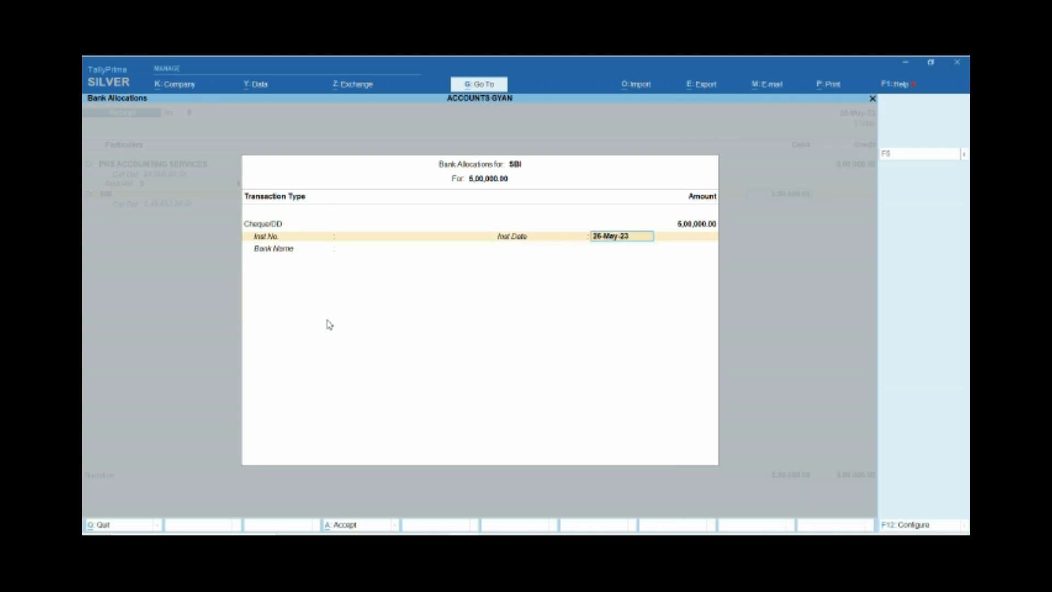
Enter RTGS as the instrument number in the SBI bank allocation and save the receipt voucher.
type("RTGS")
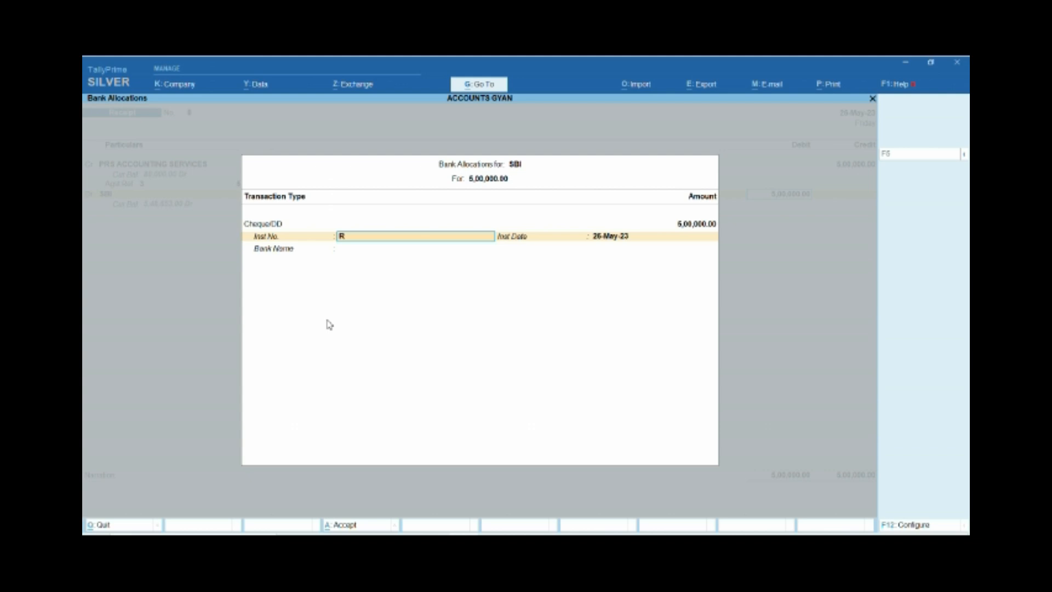
key("Return")
key("Return")
key("Return")
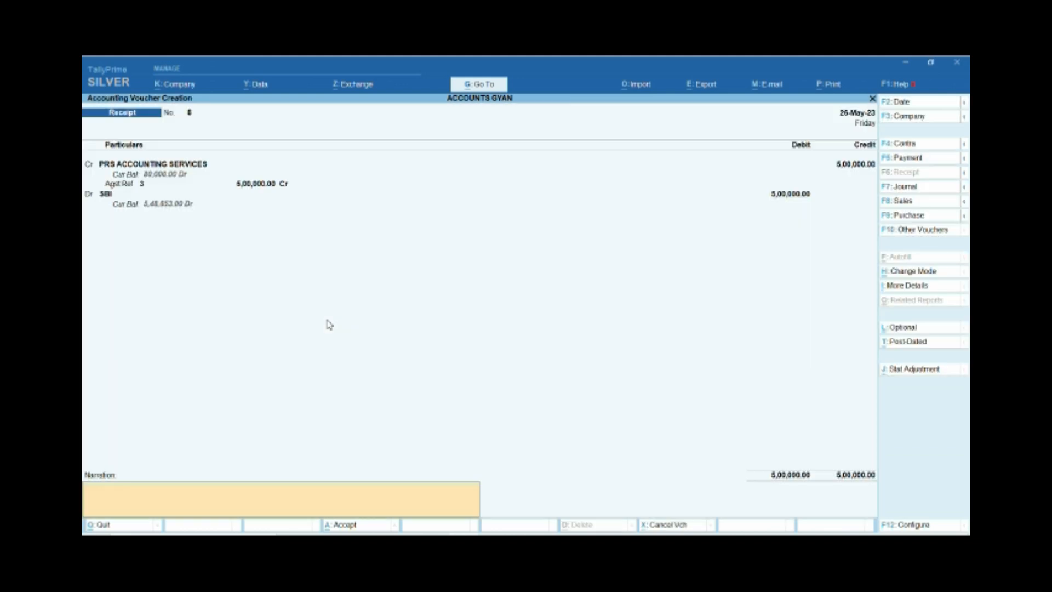
key("Return")
Leave voucher entry, open the detailed Balance Sheet and go to Salary Payable under Current Liabilities.
key("Return")
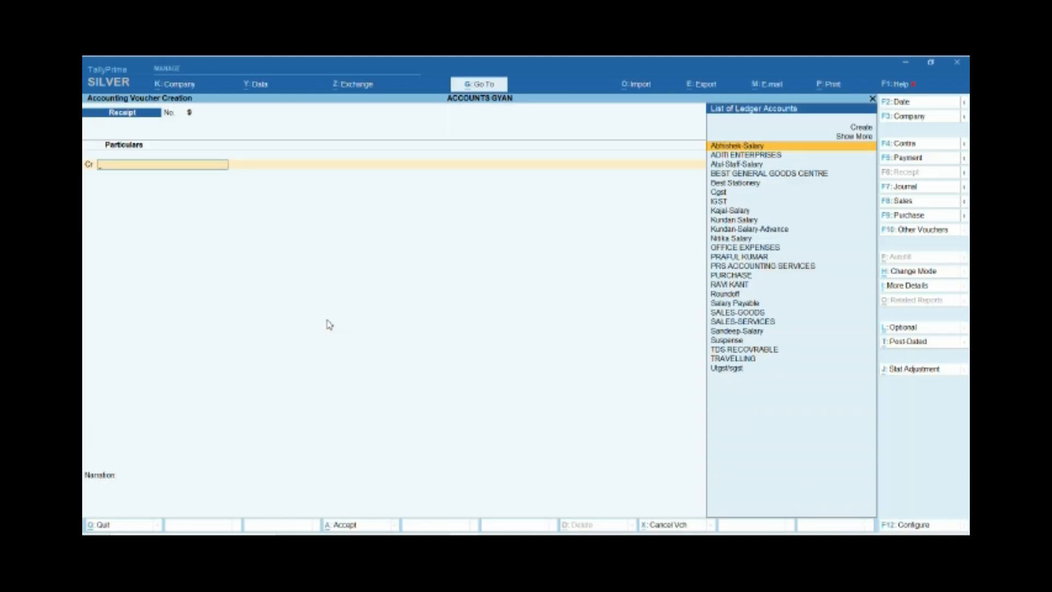
key("Escape")
key("Return")
key("Escape")
key("Escape")
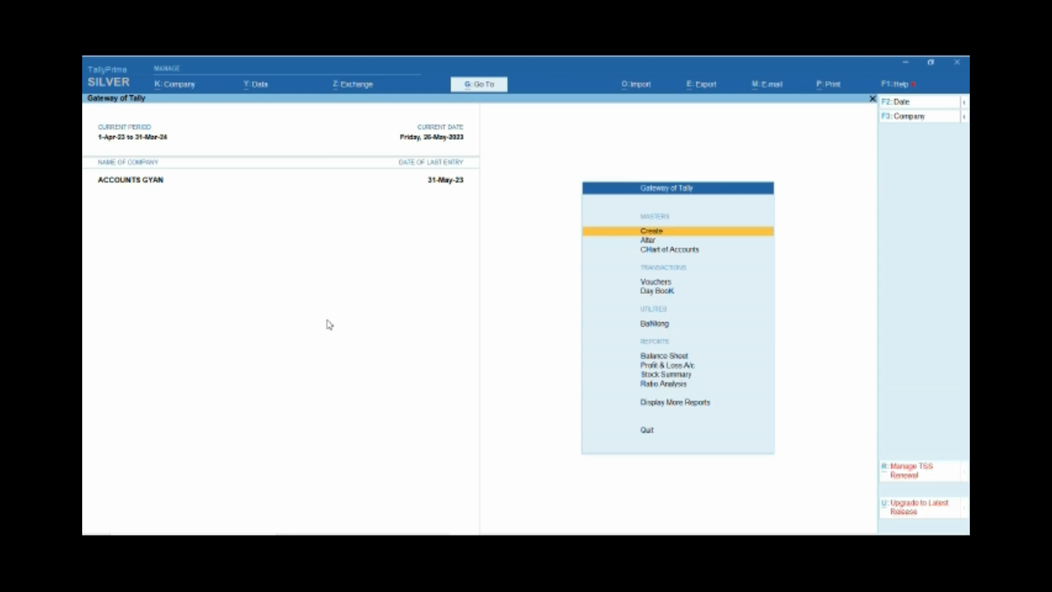
key("b")
key("alt+F5")
key("Down")
key("Down")
key("Down")
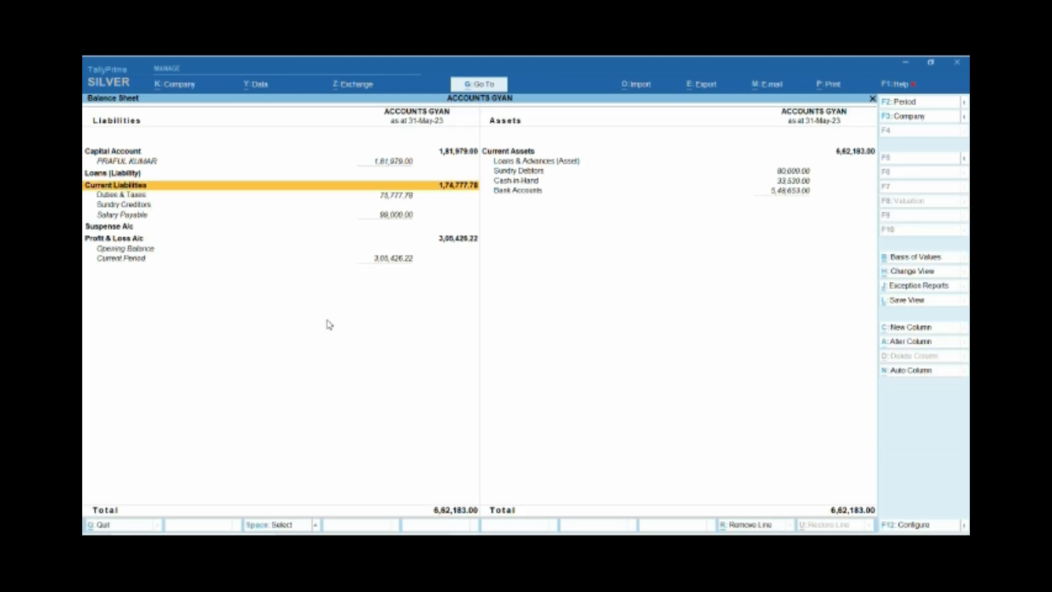
key("Down")
key("Down")
key("Down")
key("Up")
key("Down")
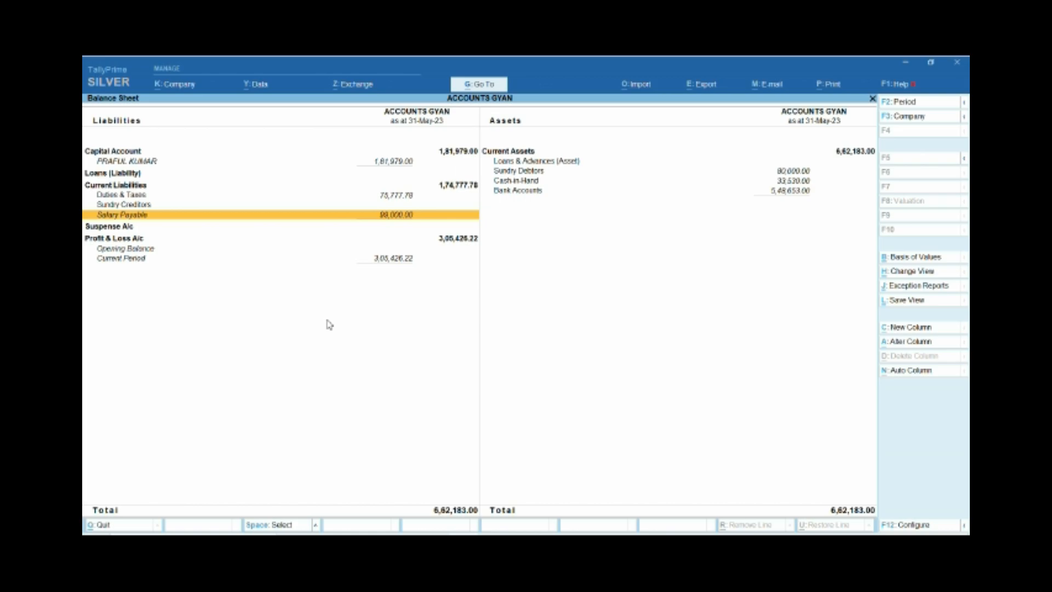
Drill down from Salary Payable to its ledger vouchers for May 2023.
key("Return")
key("Return")
key("Down")
key("Up")
key("Down")
key("Up")
key("Down")
key("Up")
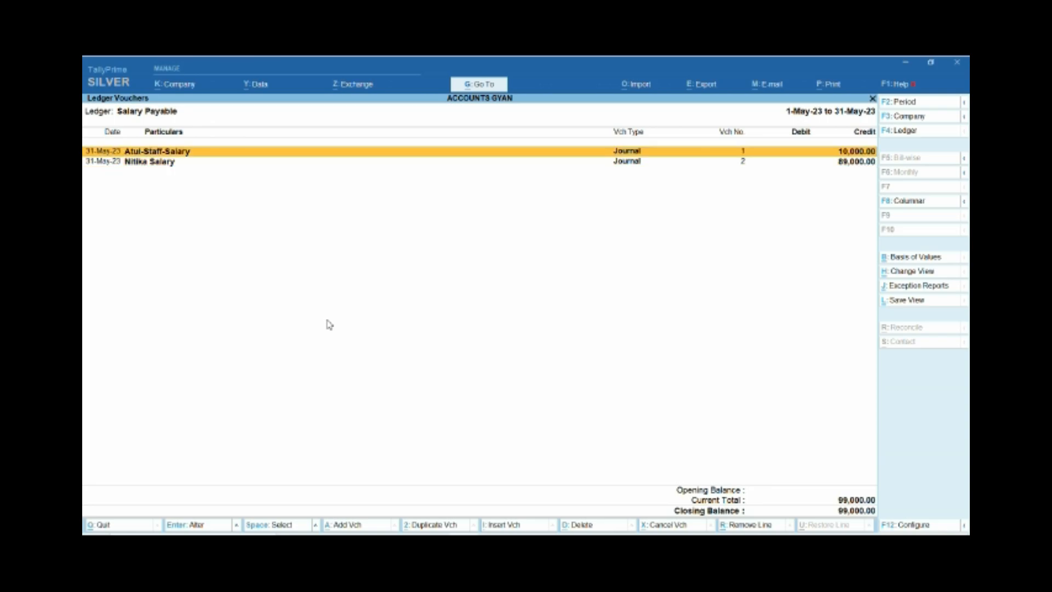
View the details of journal voucher 2 in the Salary Payable ledger and return without altering it.
key("Down")
key("Return")
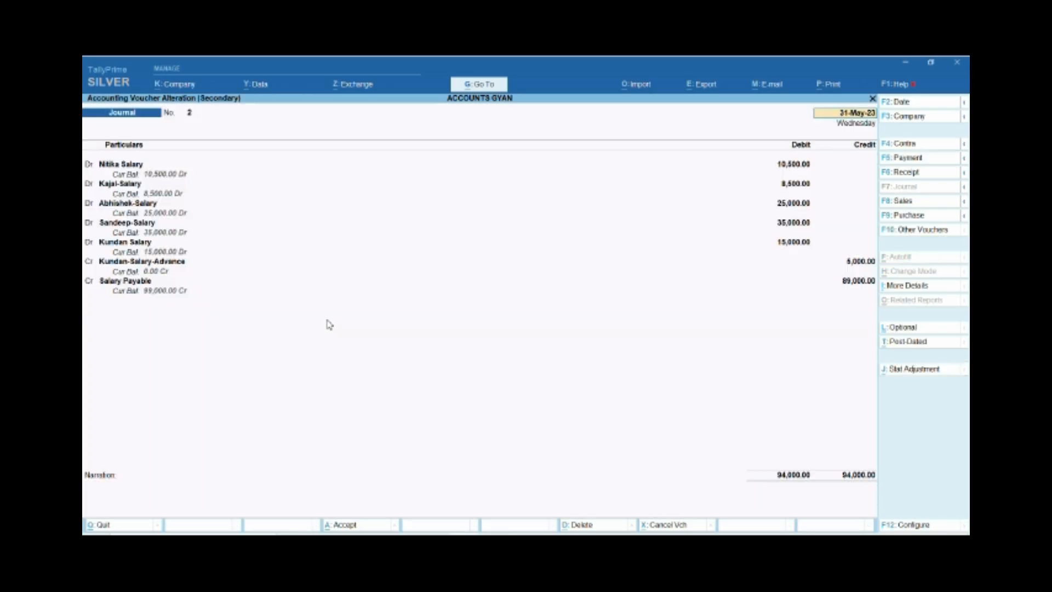
key("Escape")
key("y")
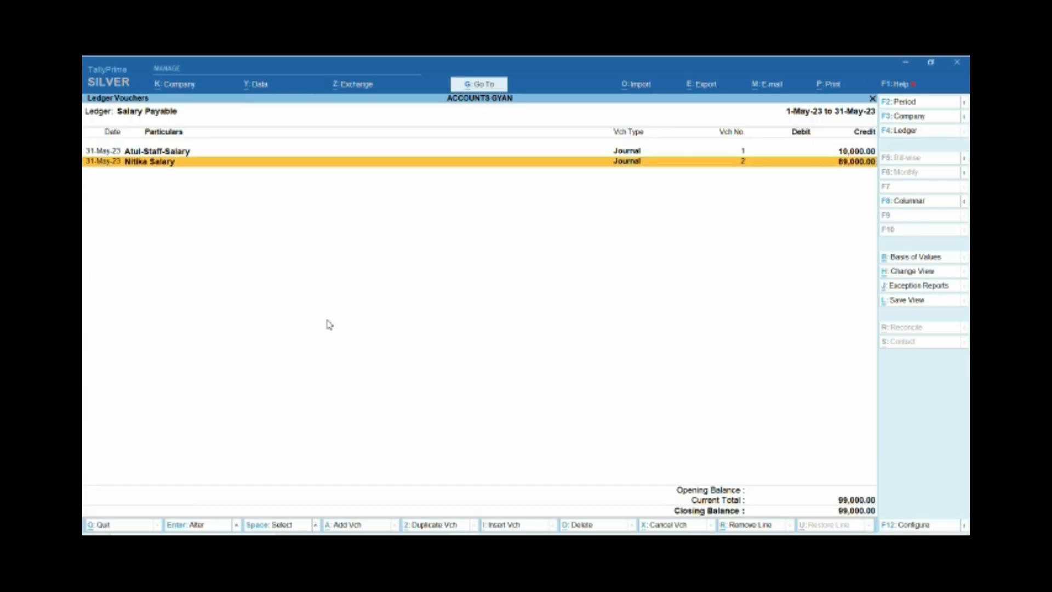
Review the two salary journal entries in the Salary Payable ledger and return to the Gateway of Tally.
key("Up")
key("Down")
key("Up")
key("Down")
key("Up")
key("Down")
key("Up")
key("Down")
key("Up")
key("Down")
key("Escape")
key("Escape")
key("Escape")
Start a new accounting voucher from the Gateway of Tally.
key("Home")
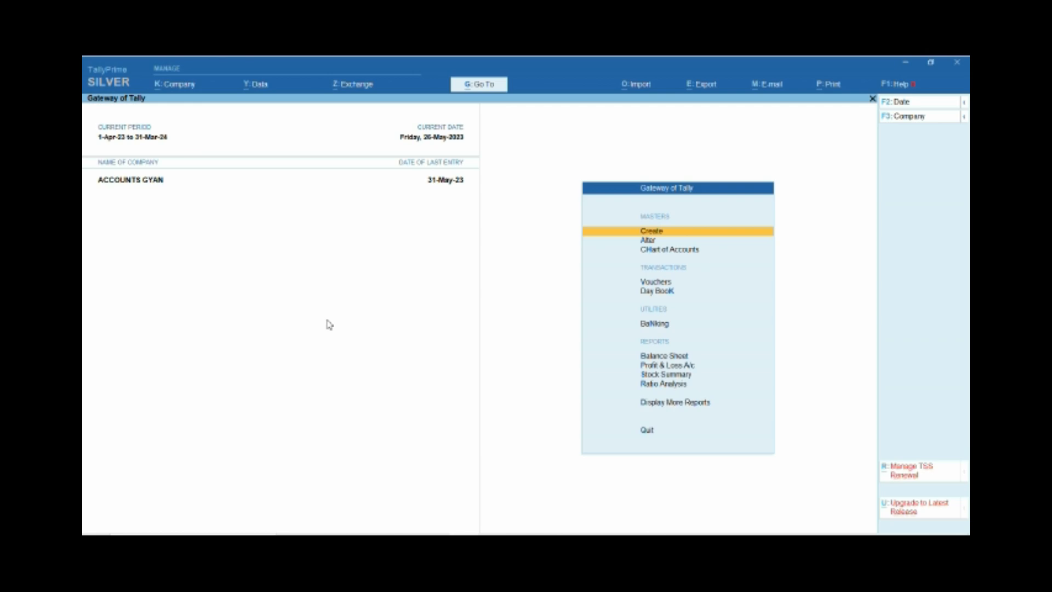
key("Down")
key("Down")
key("Down")
key("Down")
key("Up")
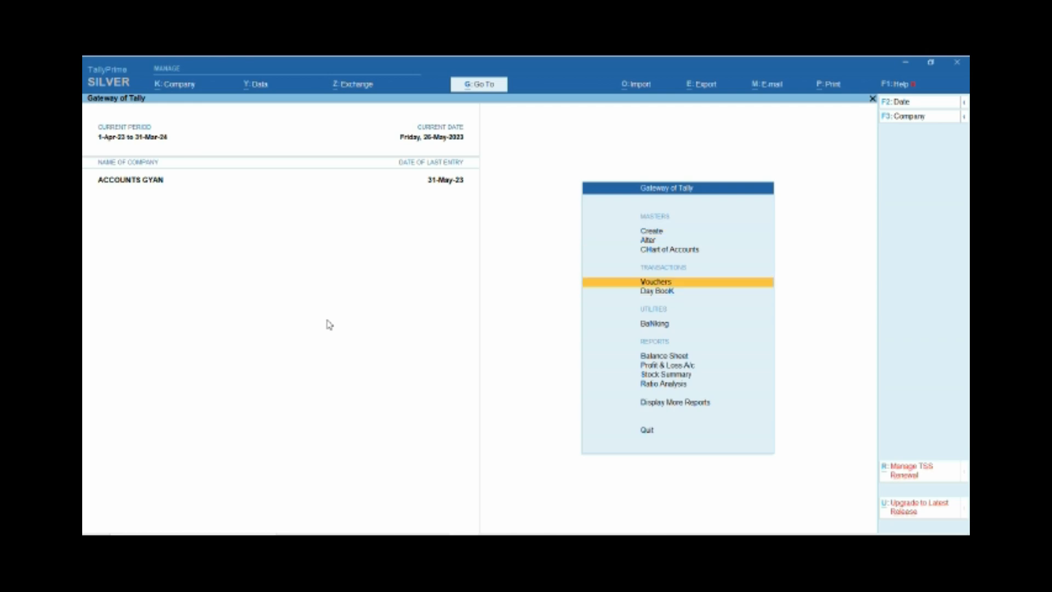
key("Return")
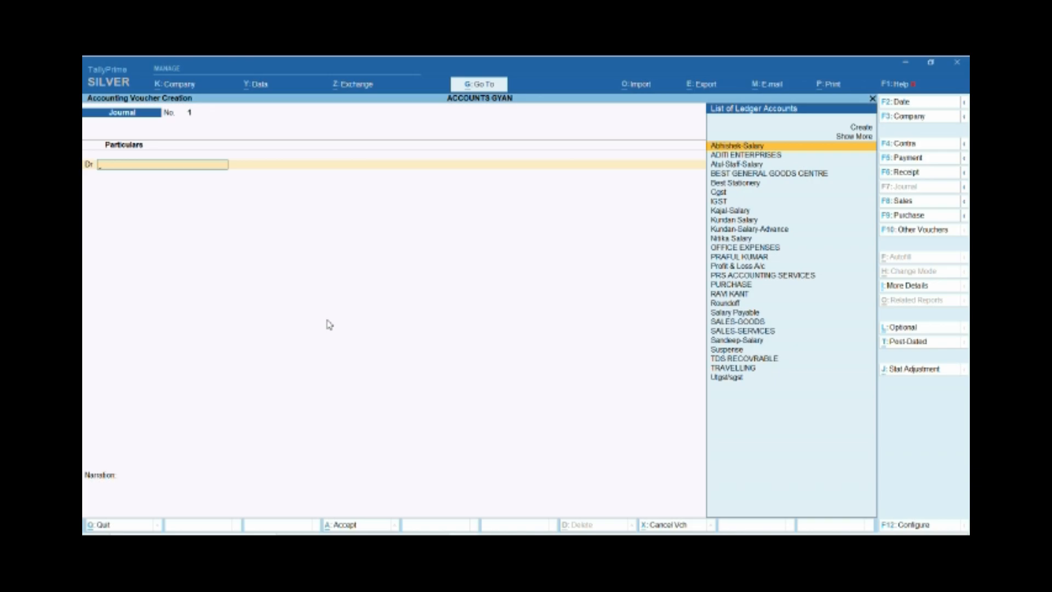
Select Salary Payable as the debit ledger in the journal voucher and set the voucher date to 7-Jun-23.
type("SAL")
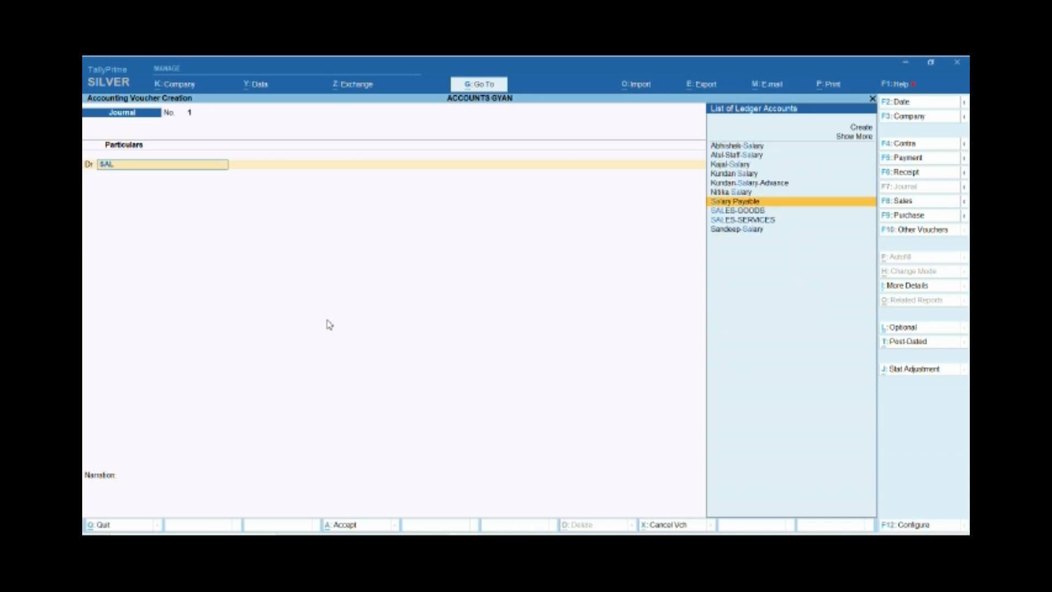
key("Return")
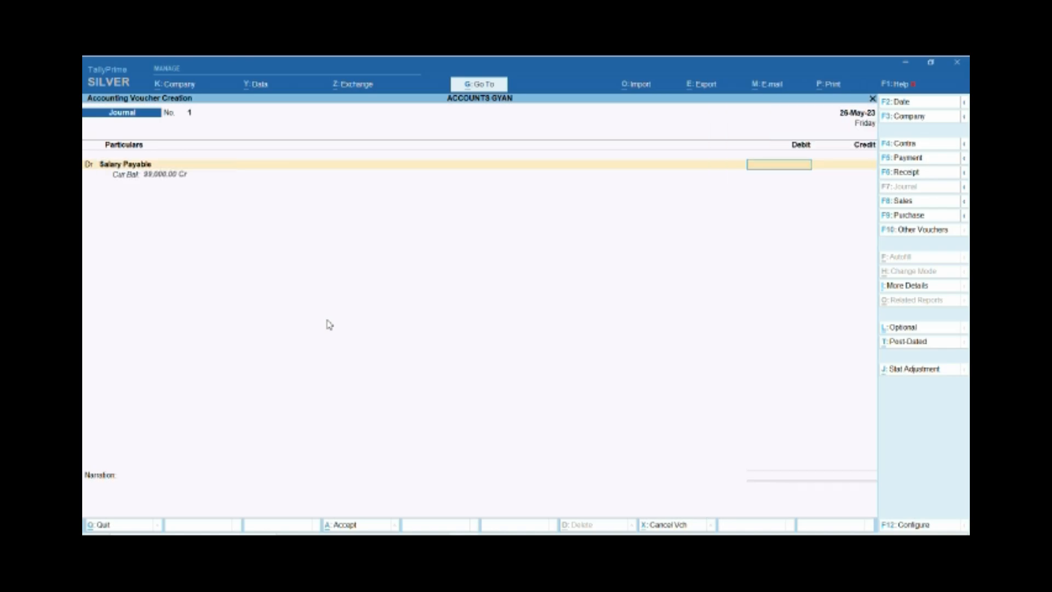
key("F2")
type("7.")
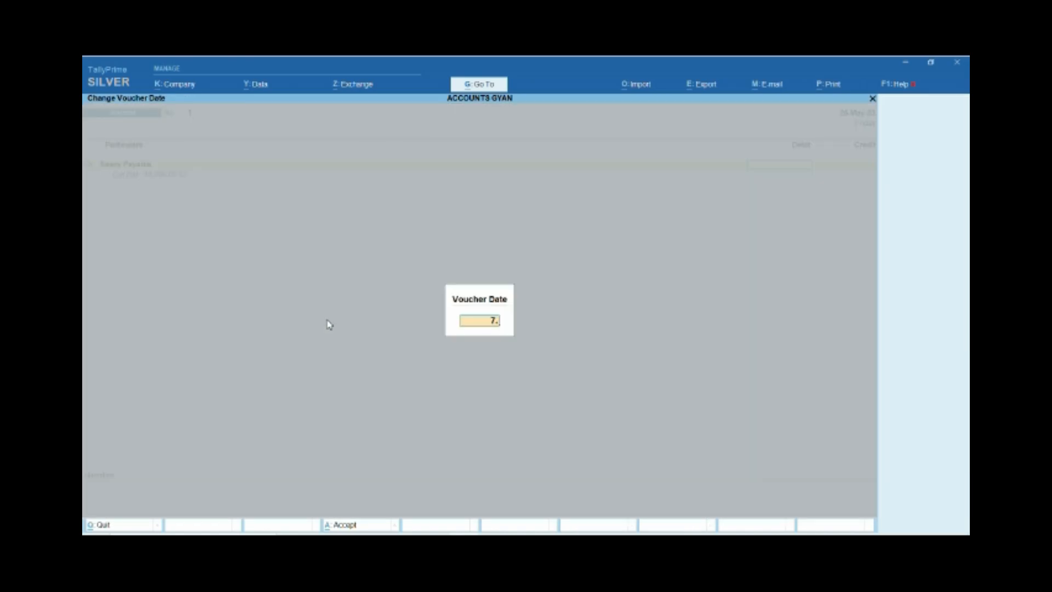
type("6")
key("Return")
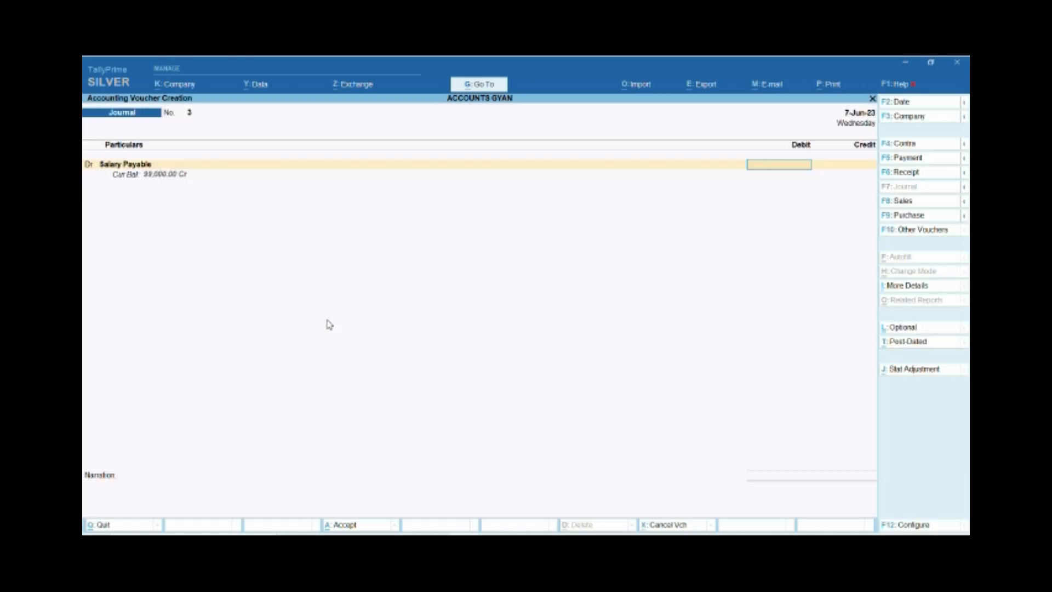
Debit Salary Payable with 10,000 and credit the same amount to Cash.
type("1,00,00")
type("0")
key("Return")
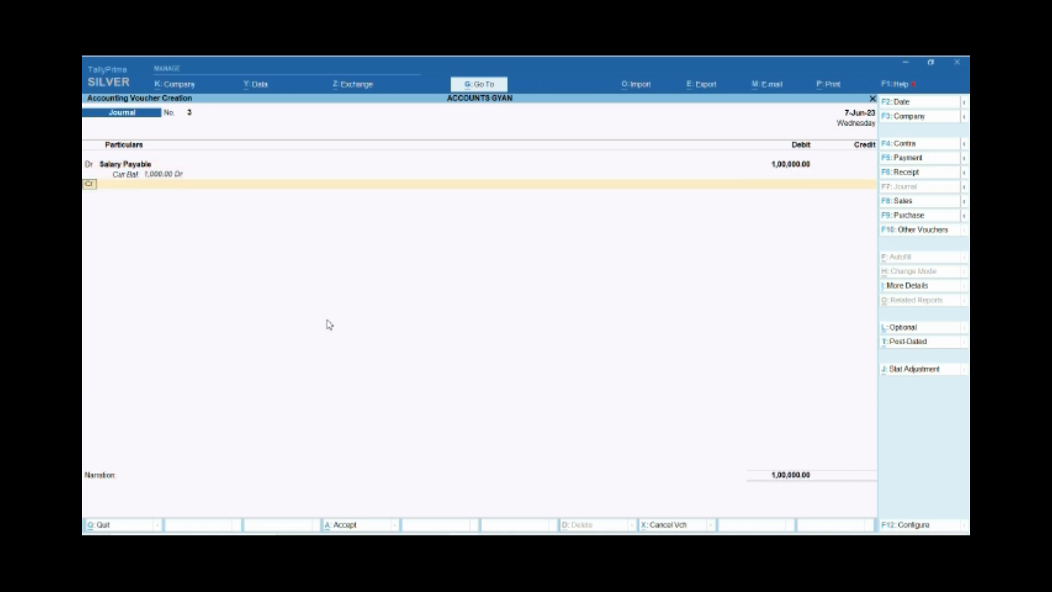
key("BackSpace")
type("10000")
key("Return")
key("Return")
type("CASH")
key("Return")
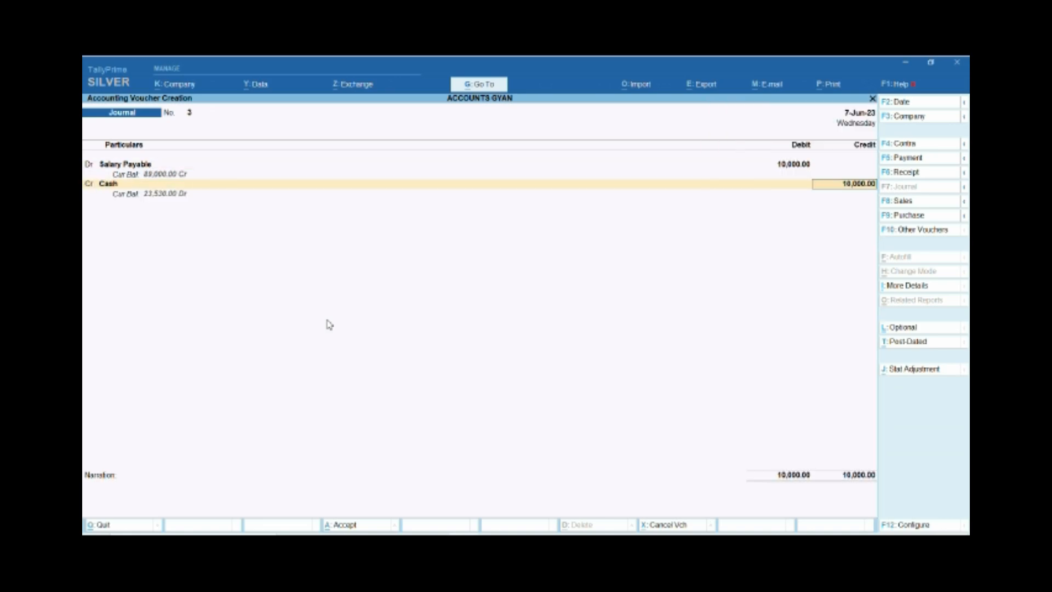
key("Return")
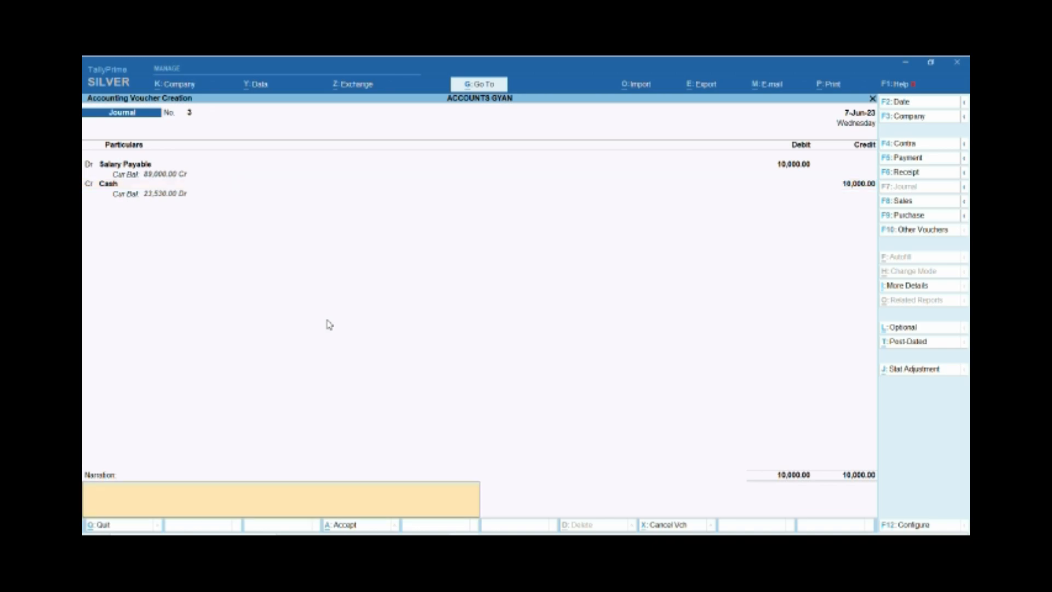
Enter a narration for cash paid to the employee against salary for the month of May 23, and save the voucher.
type("BEING CASH PAID TO ATUL AGT SA")
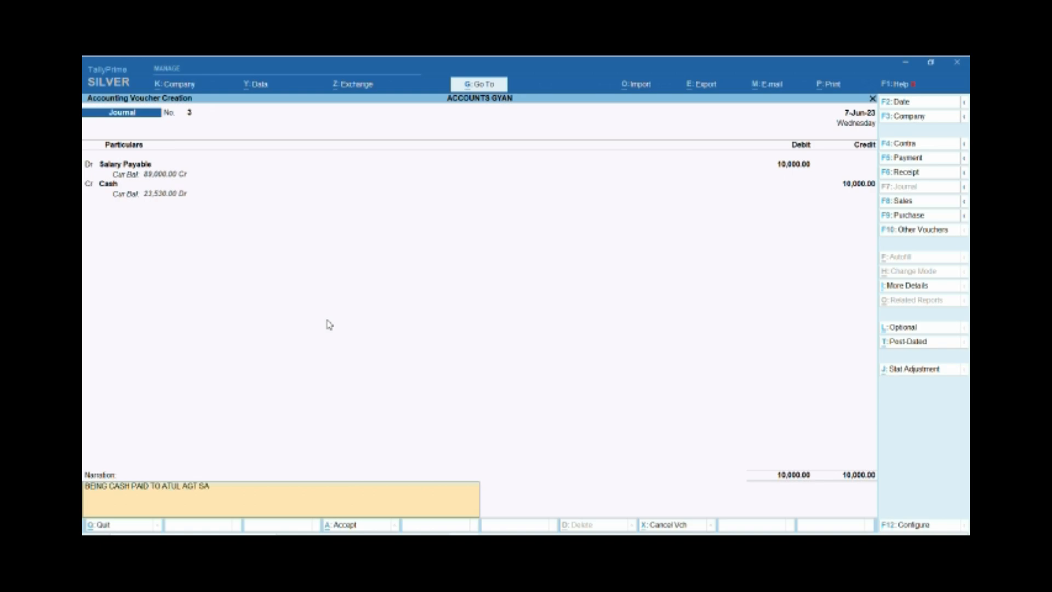
type("LARY FOTR THE MONTH O")
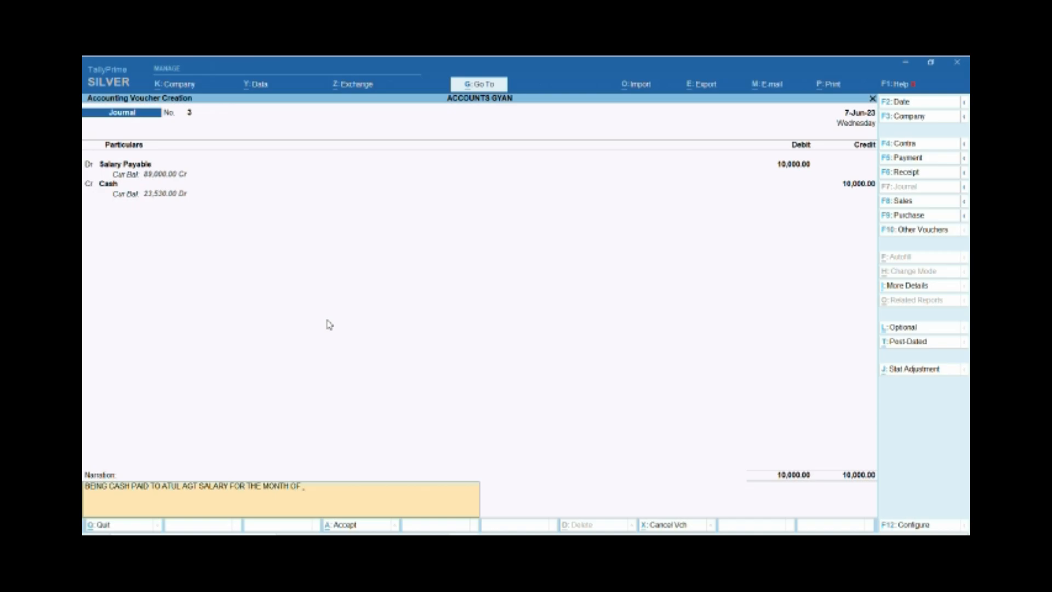
type("F MAY 2")
key("Return")
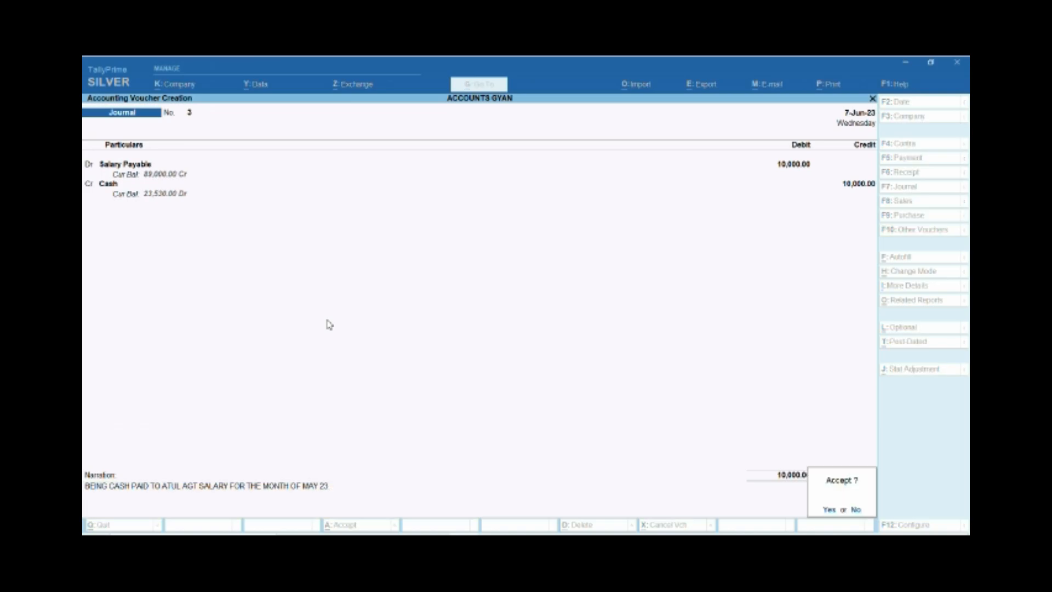
key("Return")
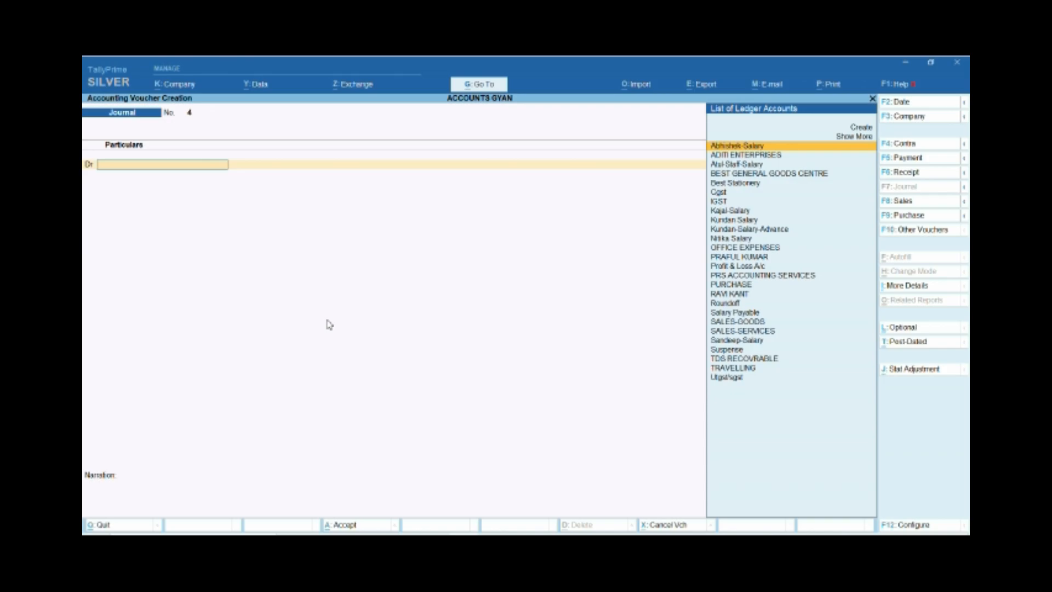
Debit Salary Payable with 35,000 in the new journal voucher.
type("SALA")
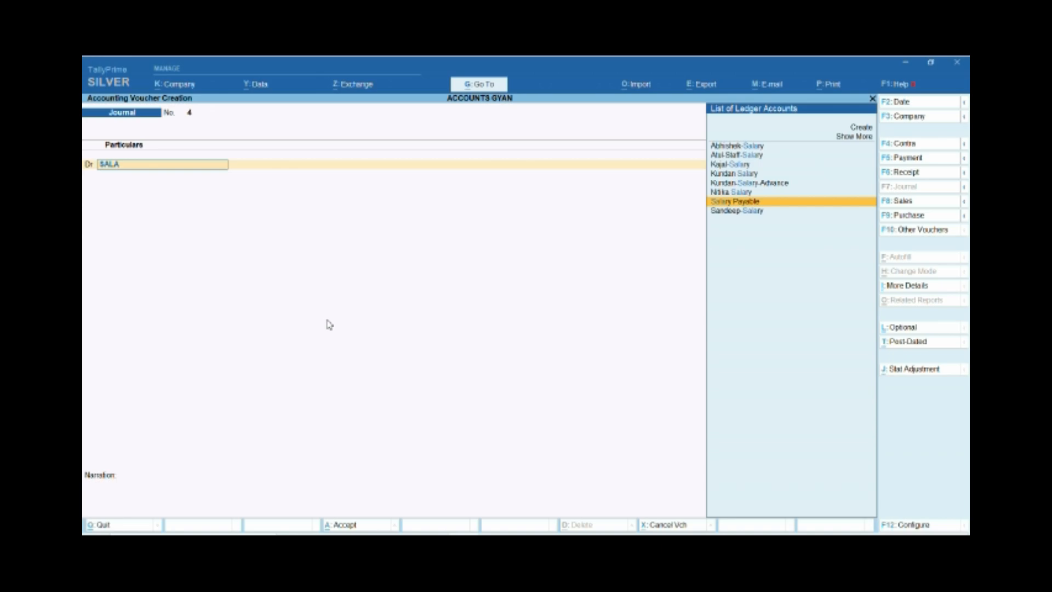
key("Return")
type("35000")
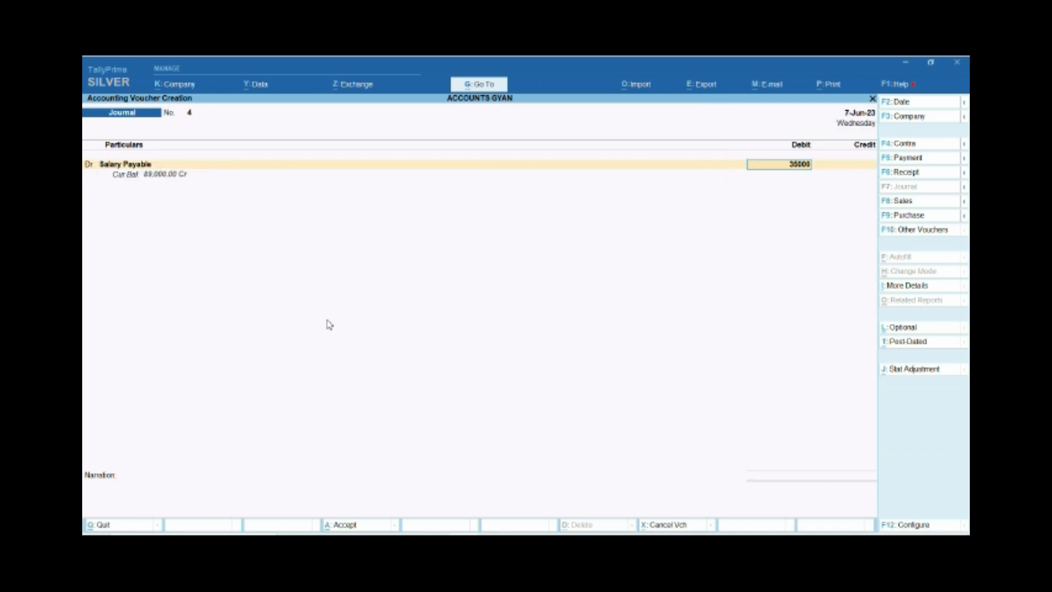
key("Return")
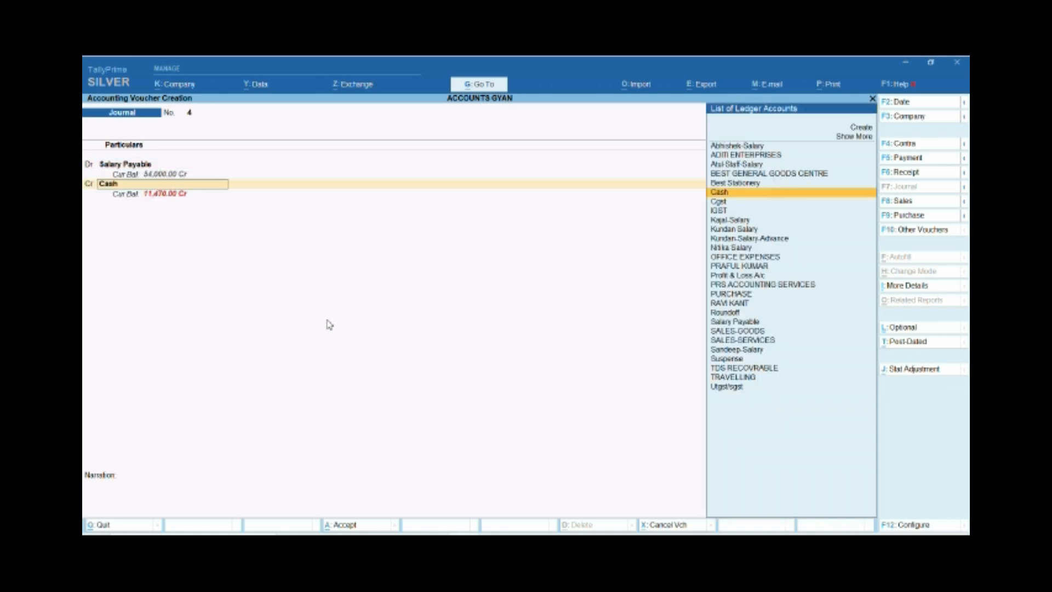
Credit SBI with 35,000 and enter NEFT as the instrument number in the bank allocation.
type("SBI")
key("Return")
key("Return")
key("Return")
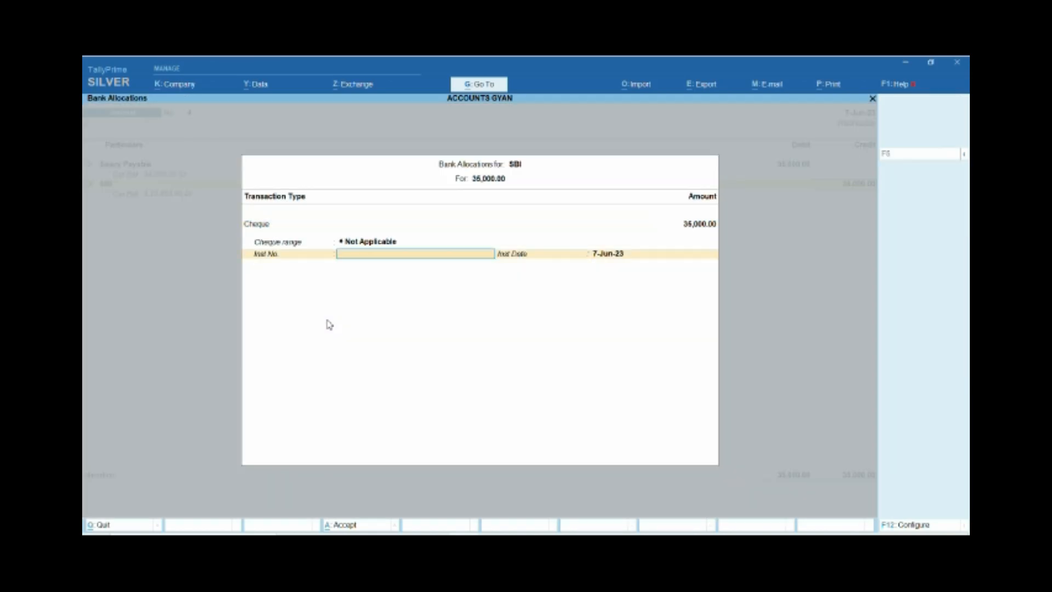
type("NEFT")
key("Return")
key("Return")
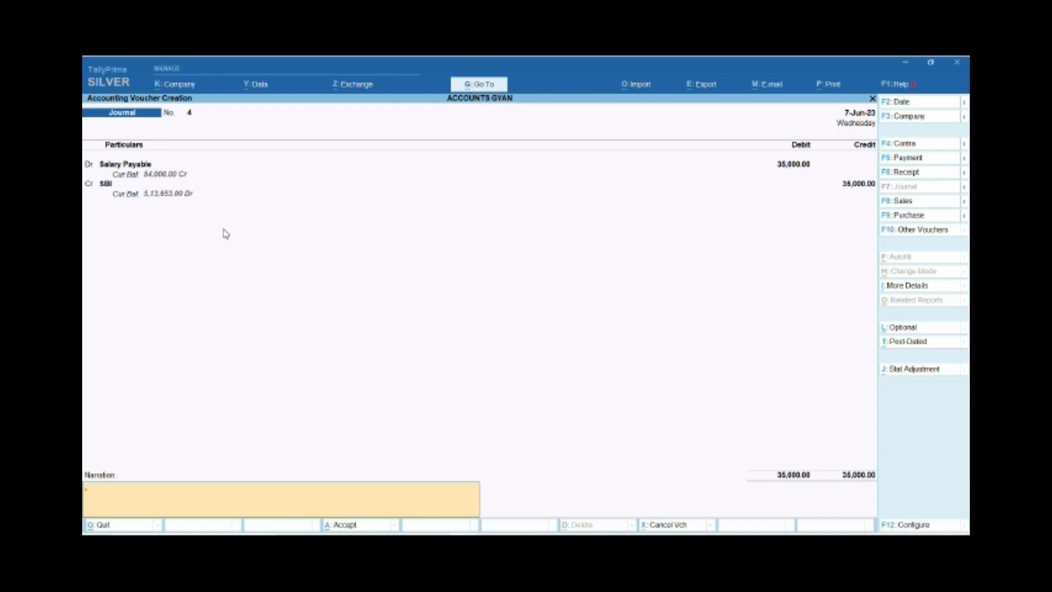
Recall the previous narration and rework it as cash paid to the second employee.
type("BEING S")
key("Escape")
key("ctrl+r")
key("BackSpace")
key("BackSpace")
key("BackSpace")
key("BackSpace")
key("BackSpace")
key("BackSpace")
key("BackSpace")
key("BackSpace")
key("BackSpace")
key("BackSpace")
key("BackSpace")
key("BackSpace")
key("BackSpace")
key("BackSpace")
key("BackSpace")
key("BackSpace")
key("BackSpace")
key("BackSpace")
key("BackSpace")
key("BackSpace")
key("BackSpace")
key("BackSpace")
key("BackSpace")
key("BackSpace")
key("BackSpace")
key("BackSpace")
key("BackSpace")
key("BackSpace")
key("BackSpace")
key("BackSpace")
key("BackSpace")
key("BackSpace")
key("BackSpace")
key("BackSpace")
key("BackSpace")
key("BackSpace")
type("SANDEEP KU")
type("MAR")
type(" AGT")
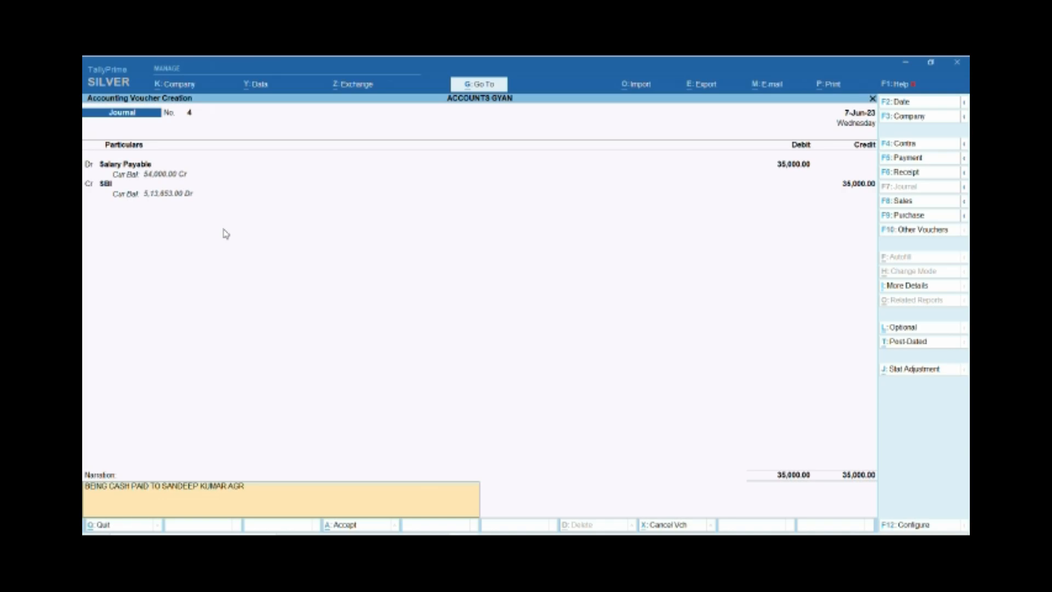
type(" MAYSA,")
Complete the narration with the May 23 salary reference and save the voucher.
key("BackSpace")
key("BackSpace")
key("BackSpace")
type("23,")
key("BackSpace")
type("SALAR")
key("Return")
key("Return")
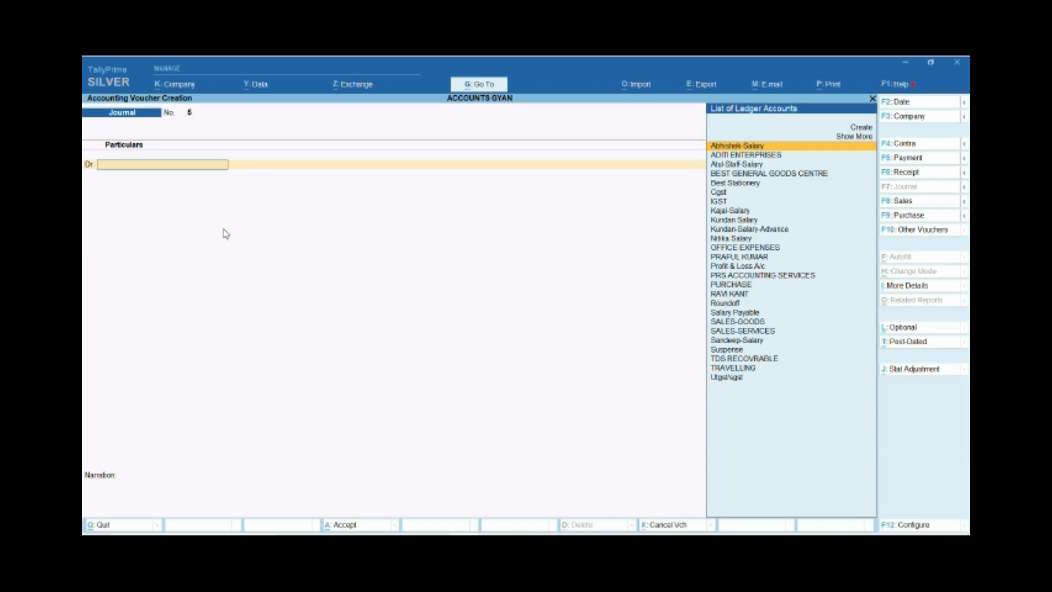
type("PRS")
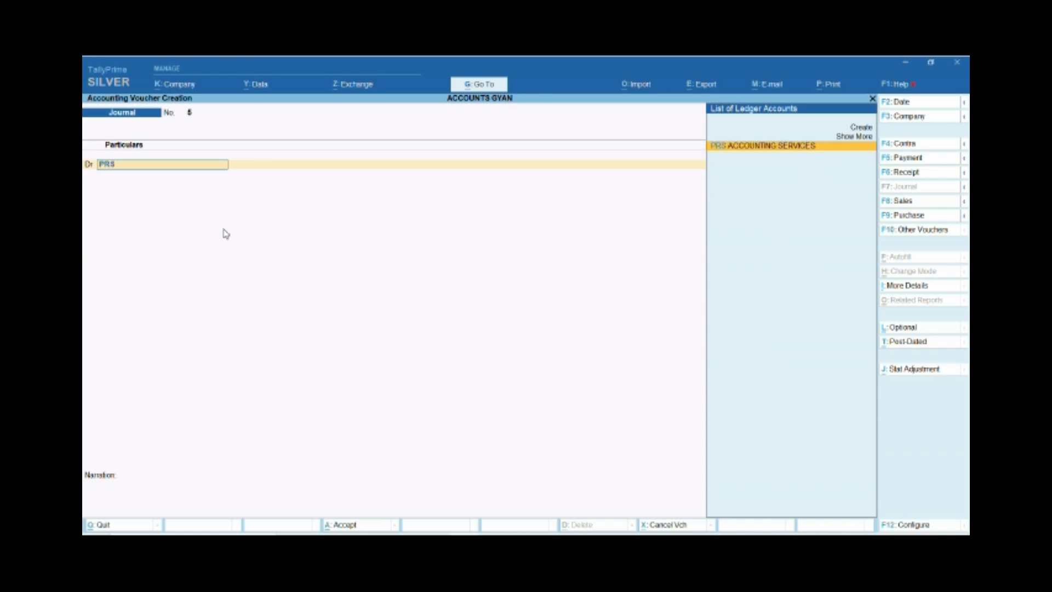
key("BackSpace")
key("BackSpace")
key("BackSpace")
Debit Cash with 8,500 in the new journal voucher.
type("CASH")
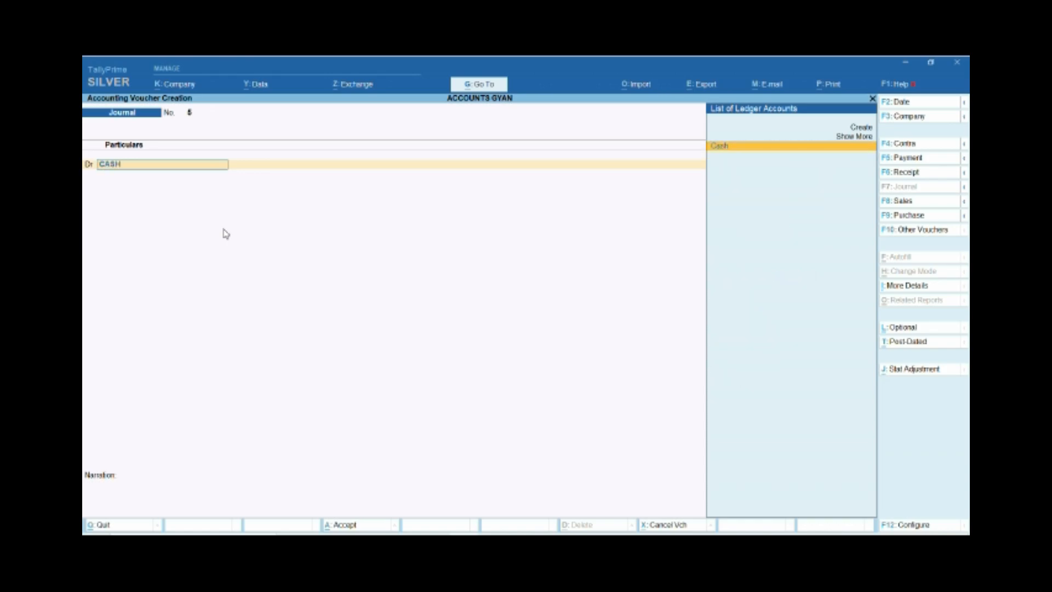
key("Return")
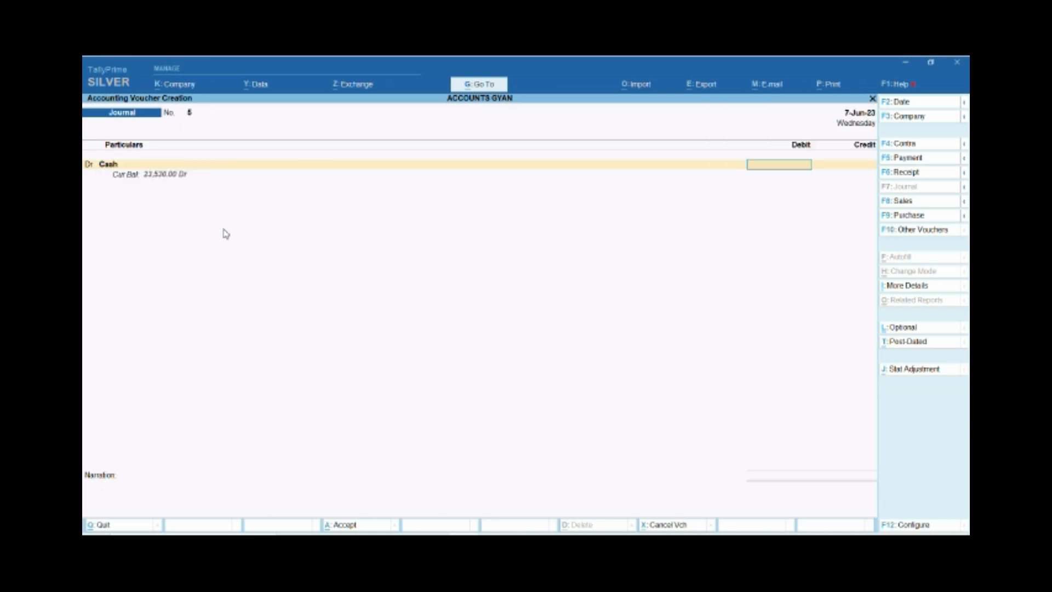
type("P")
key("BackSpace")
type("8500")
key("Return")
Credit PRS ACCOUNTING SERVICES with 8,500 and allocate the amount as Agst Ref to pending bill 3.
type("PRS")
key("Return")
key("Up")
key("Up")
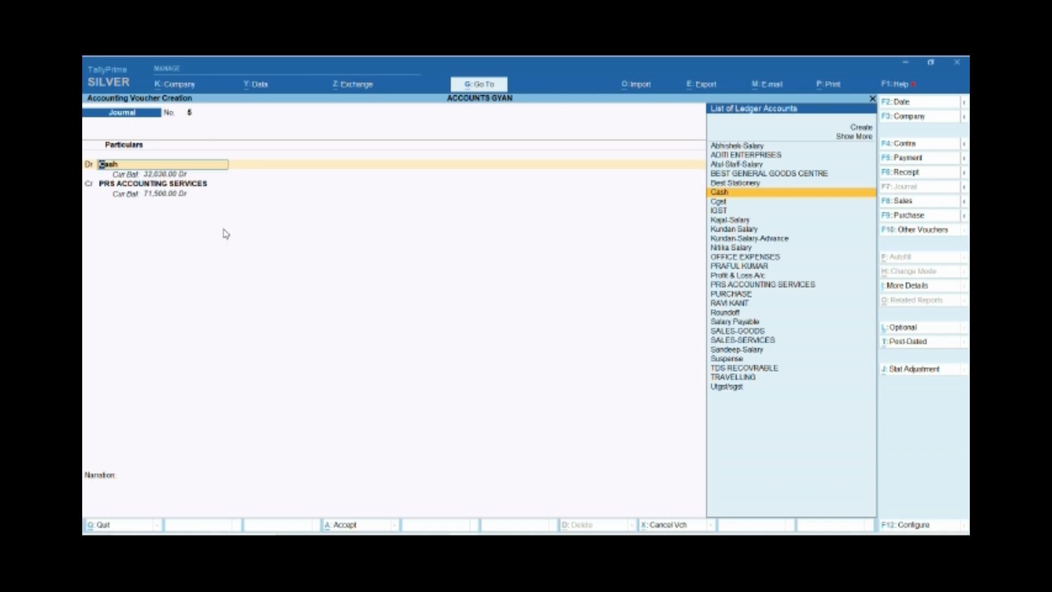
key("Return")
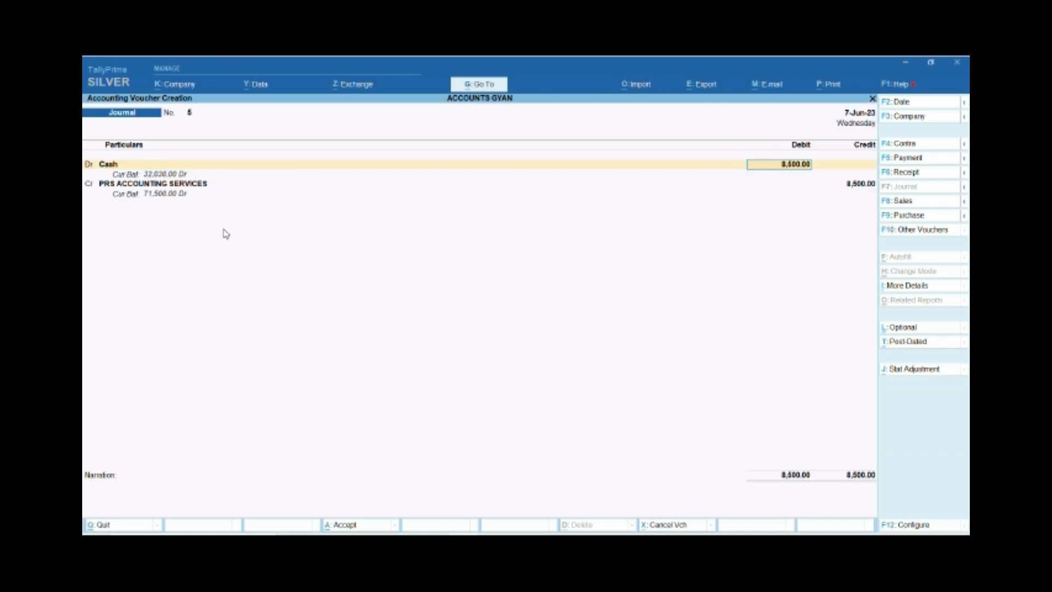
key("Return")
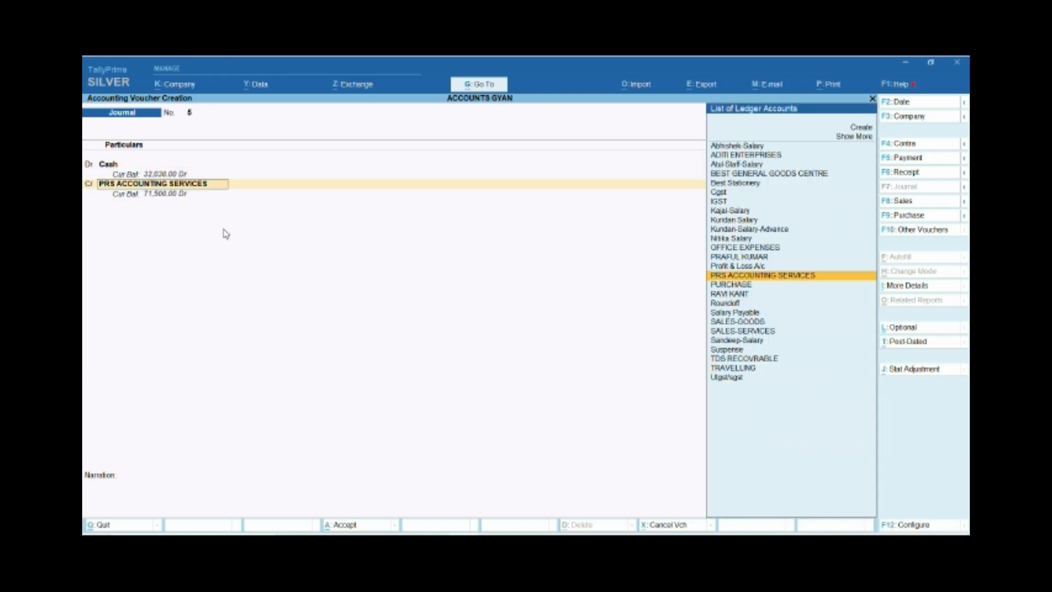
key("Return")
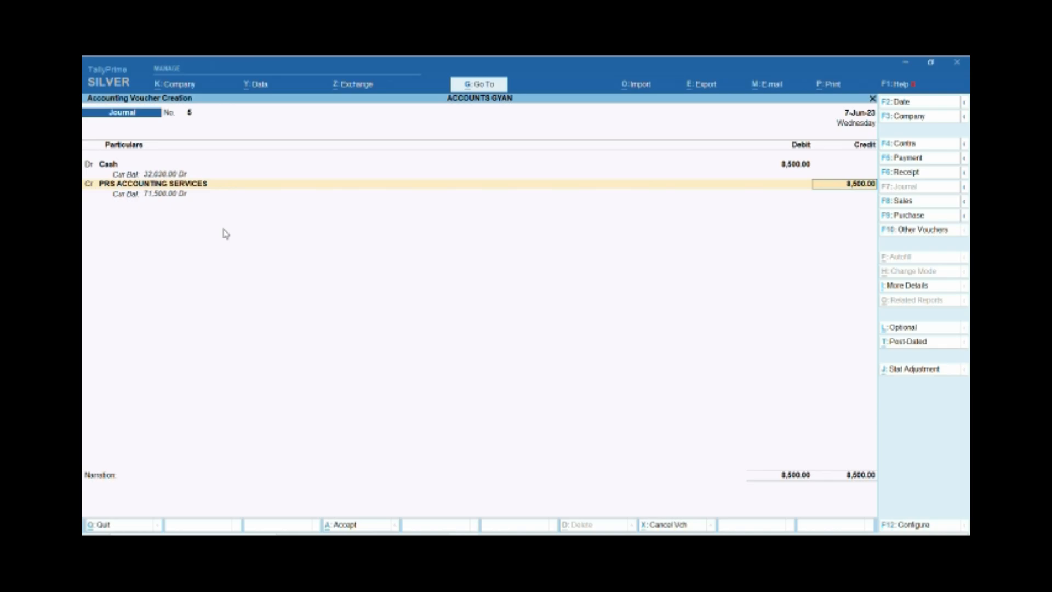
key("Return")
key("Return")
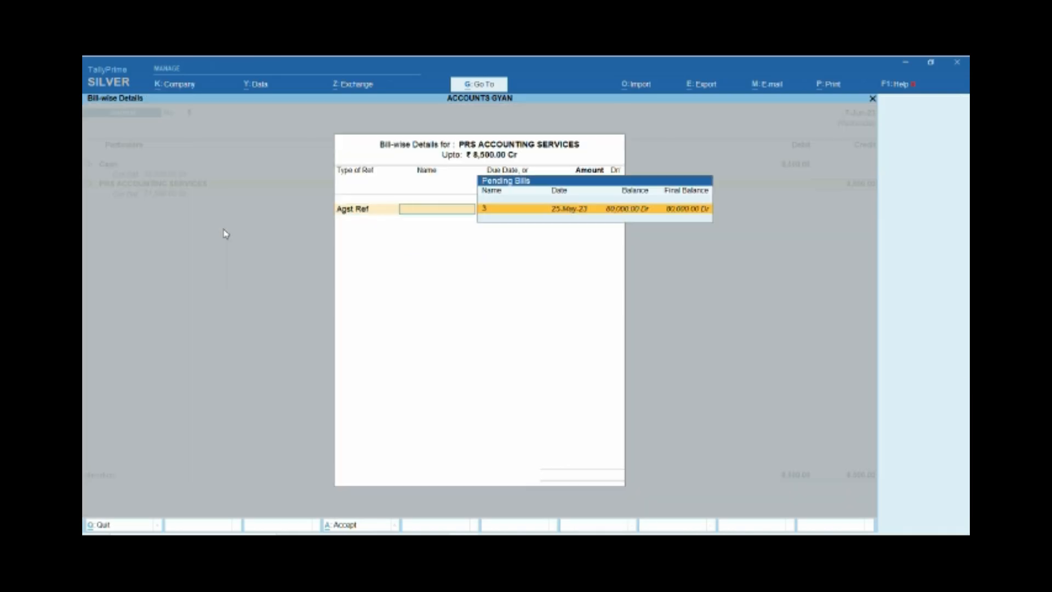
key("Return")
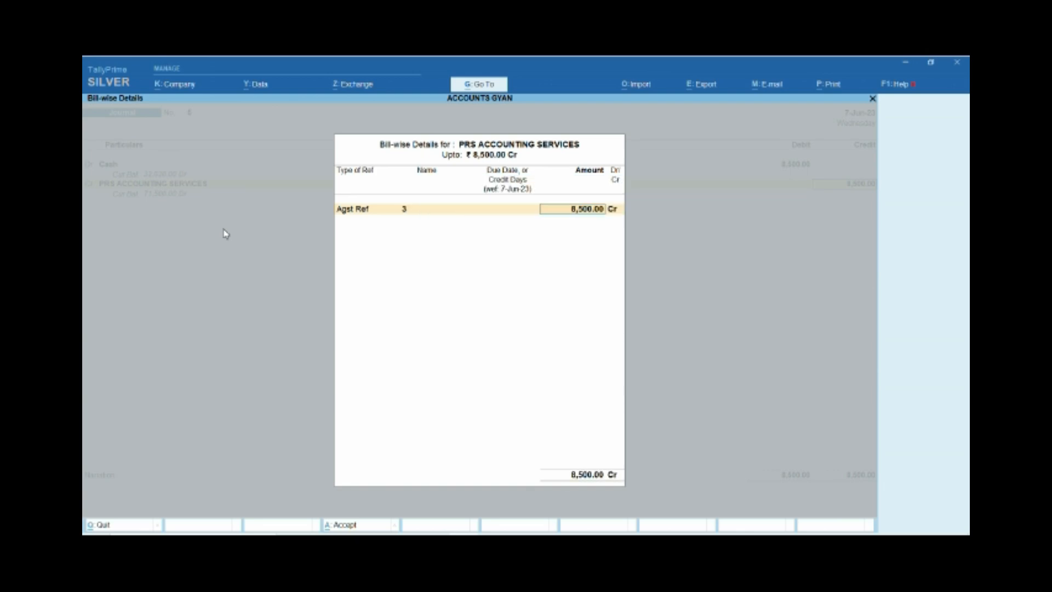
key("Return")
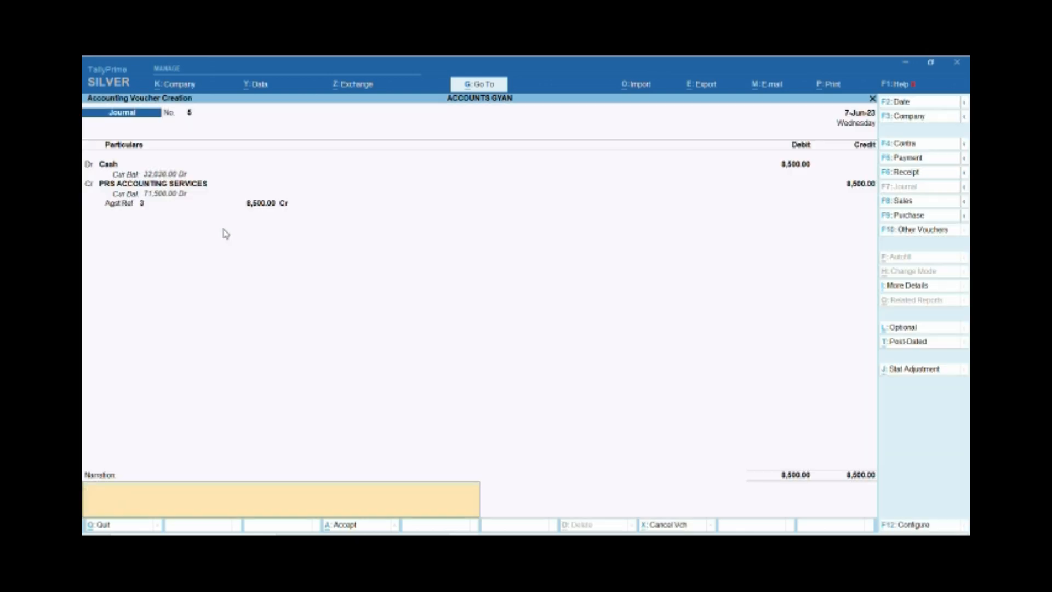
Enter the narration BEING CASH RECEIPT and save the journal voucher.
type("BEING CASH RECEIP")
type("T ,")
key("Return")
key("Return")
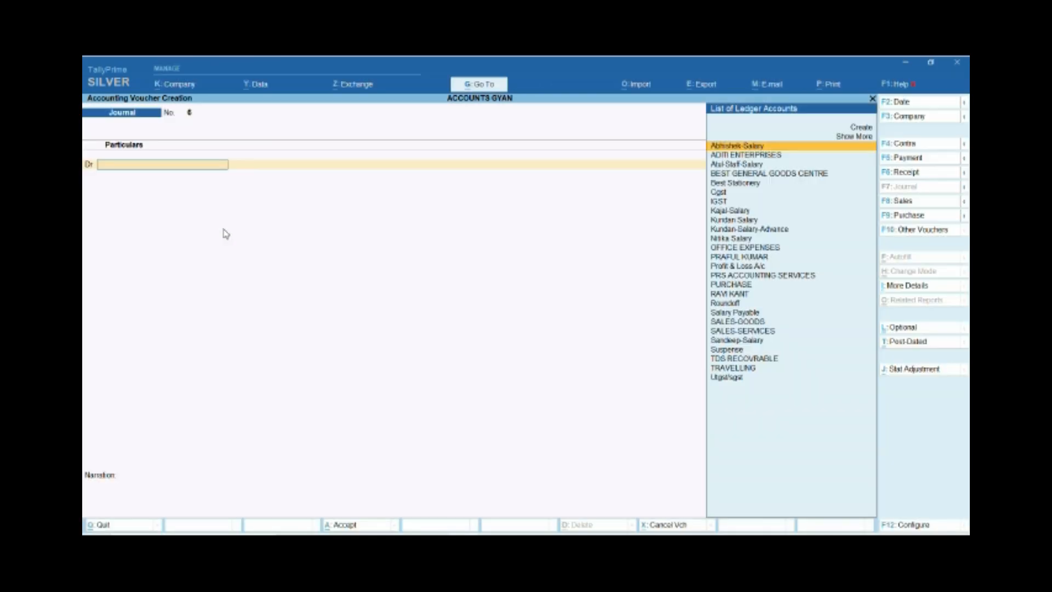
Return to the Gateway of Tally and reopen accounting voucher creation.
key("Escape")
key("y")
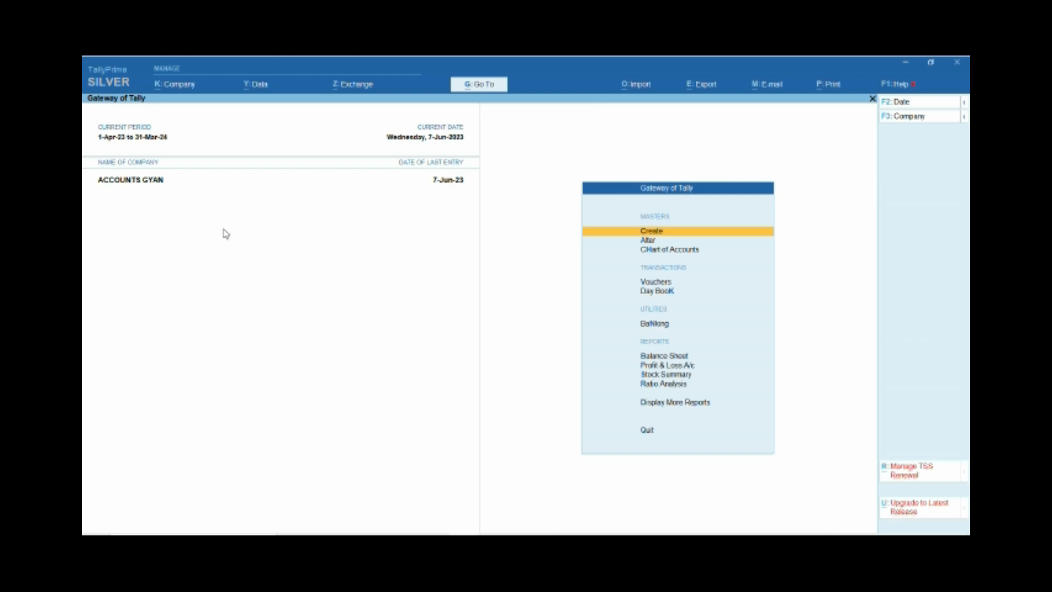
key("v")
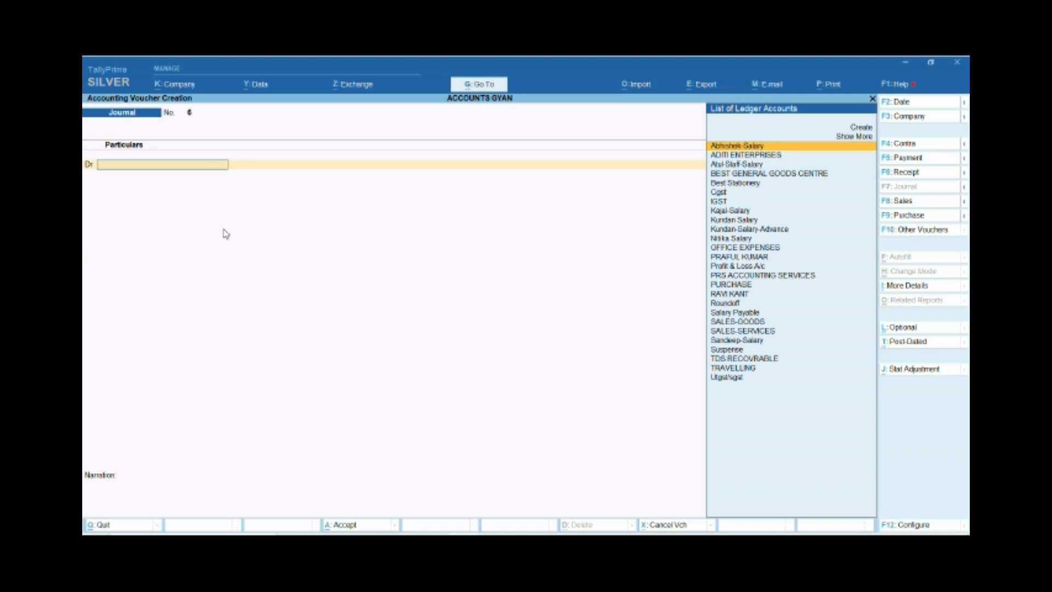
Create a new ledger from within the journal voucher and name it REPAIR & MAINTENANCE.
key("Up")
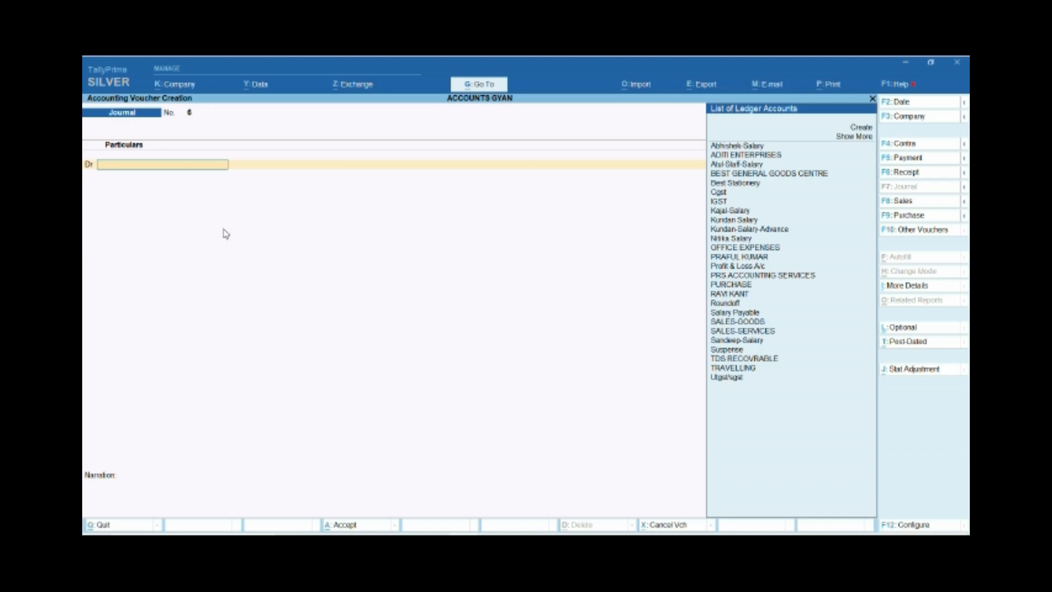
key("alt+c")
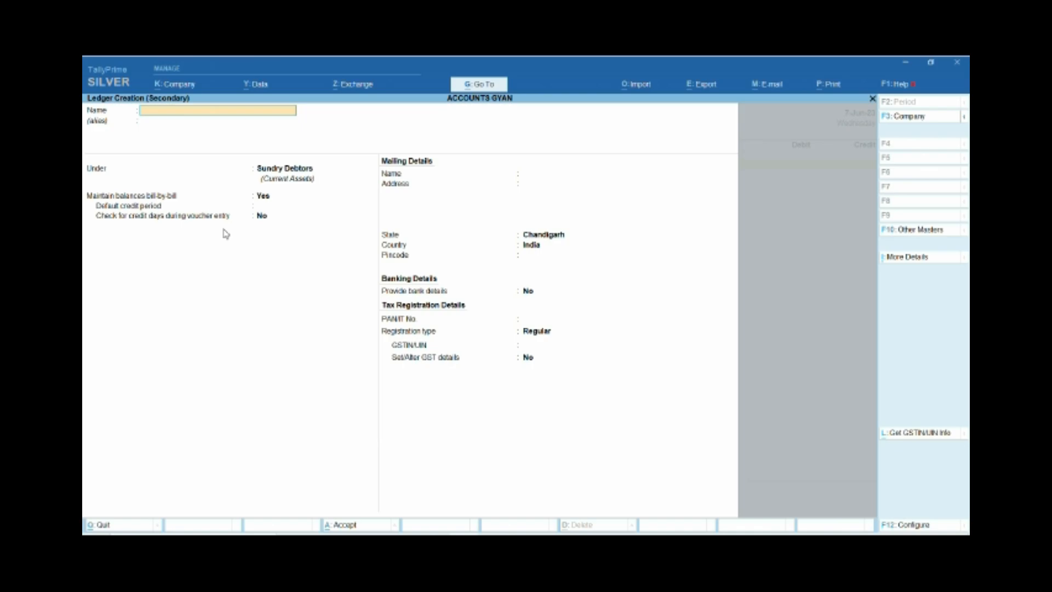
type("REPAIR")
type("& MAIN")
key("BackSpace")
key("BackSpace")
key("BackSpace")
key("BackSpace")
key("BackSpace")
key("BackSpace")
key("BackSpace")
type("& MAN")
key("BackSpace")
type("INTENANCE")
key("Return")
Place the REPAIR & MAINTENANCE ledger under the Indirect Expenses group.
key("Return")
type("IND")
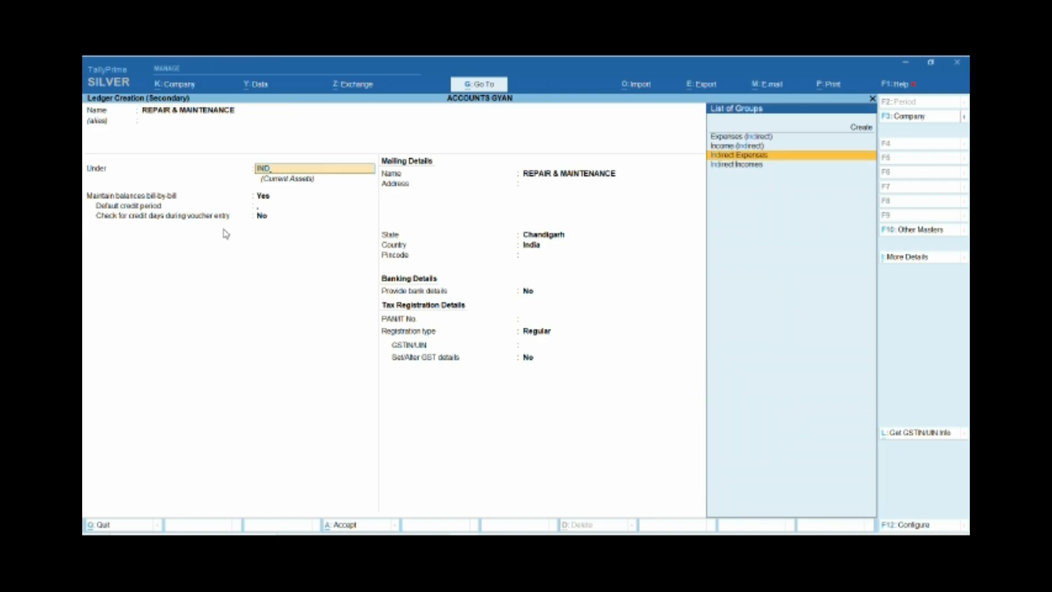
Keep the ledger type as Not Applicable and set the REPAIR & MAINTENANCE ledger's GST applicability to Not Applicable.
key("Return")
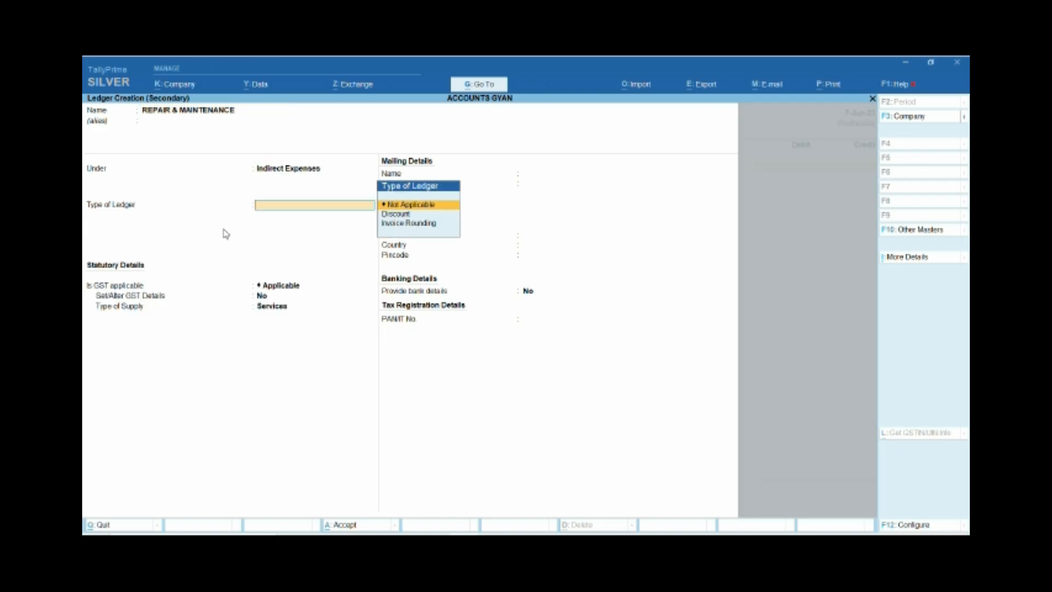
key("Return")
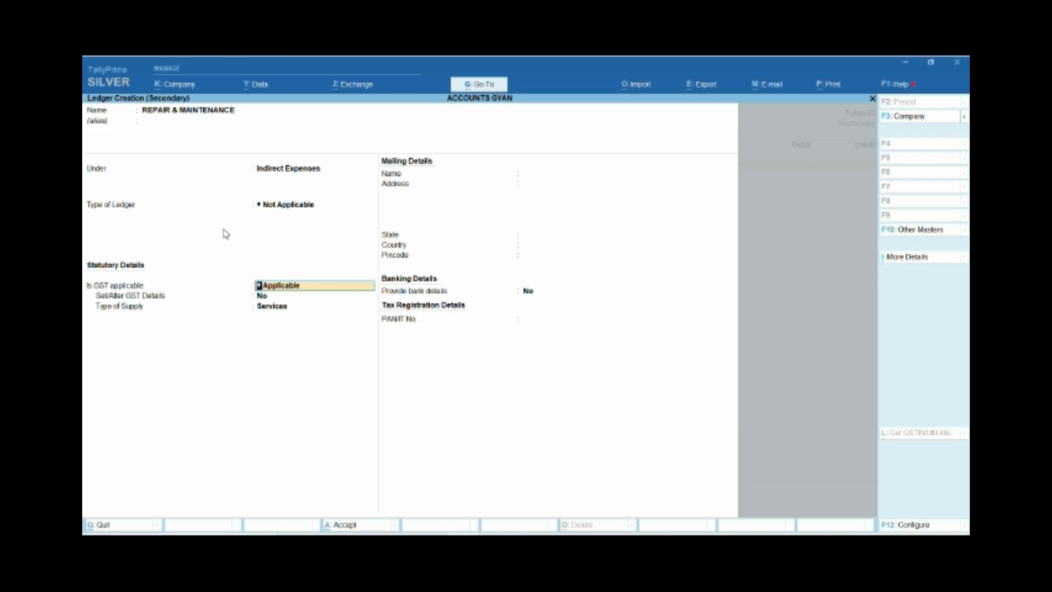
key("space")
key("BackSpace")
key("Down")
key("Down")
key("Return")
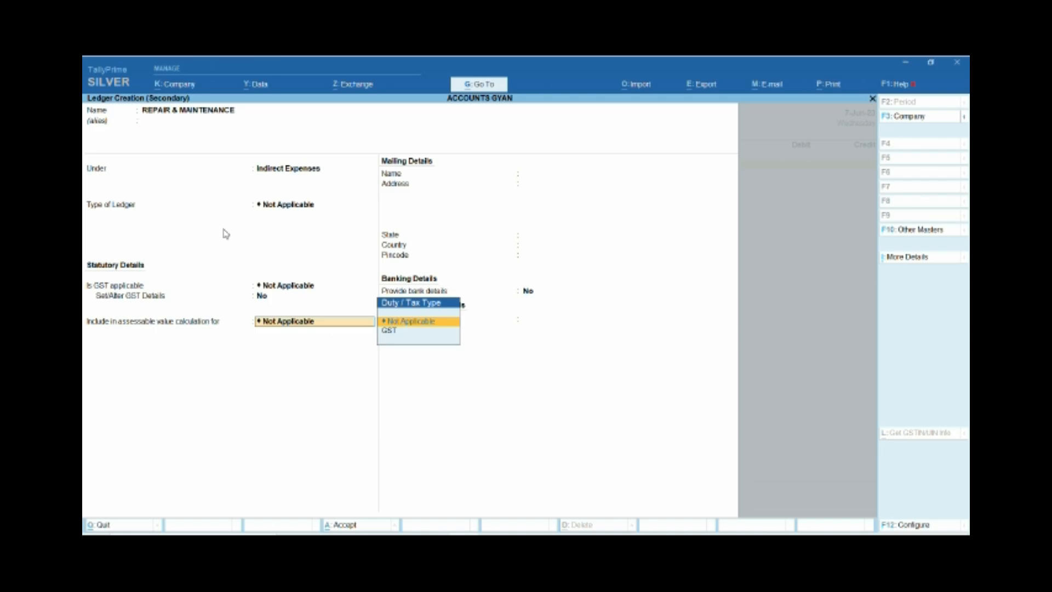
key("BackSpace")
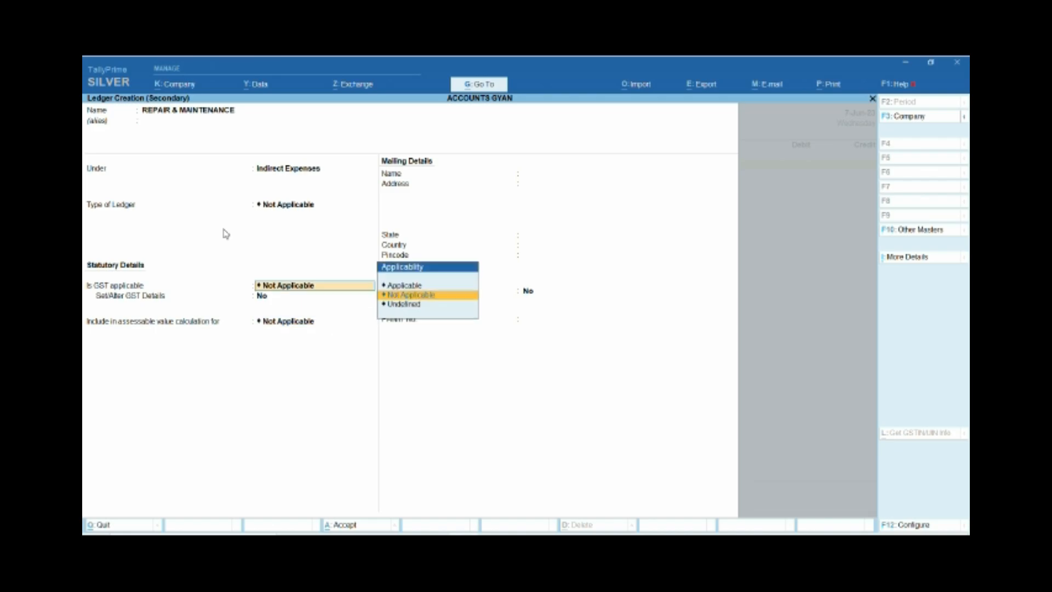
key("Up")
key("Return")
key("BackSpace")
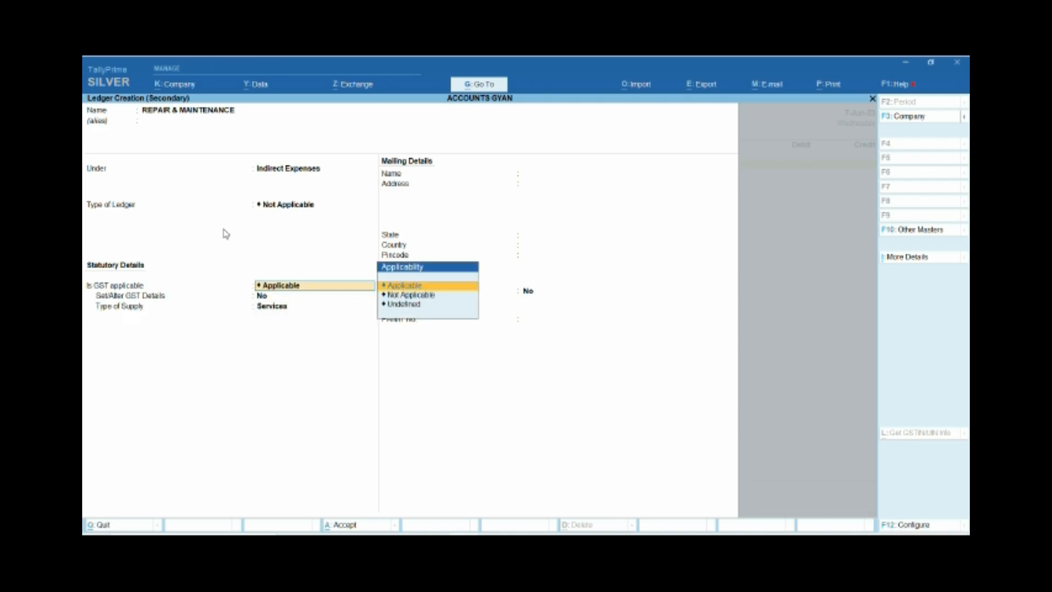
key("Down")
key("Return")
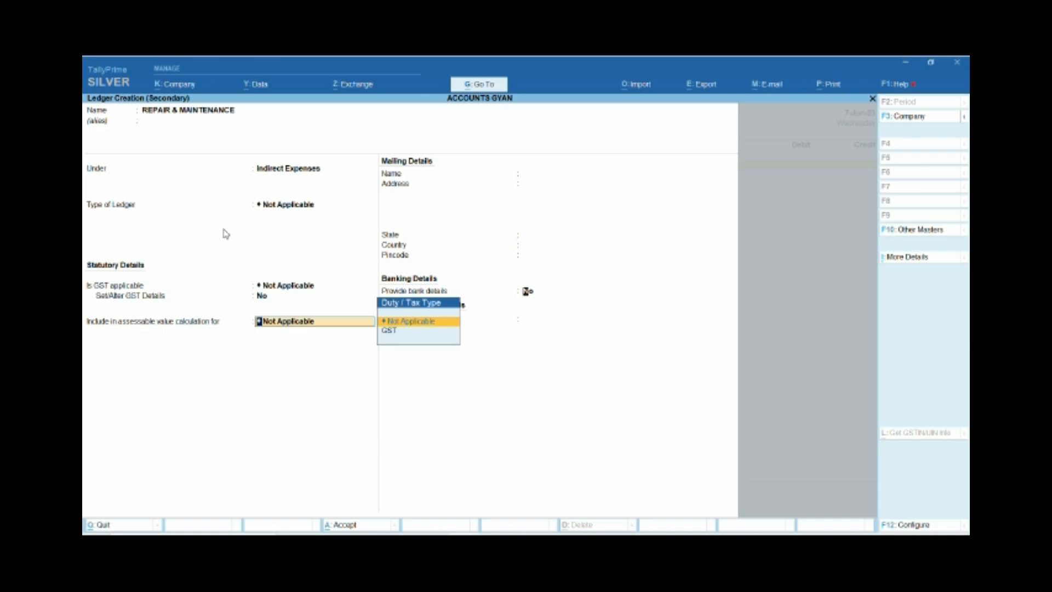
Save the REPAIR & MAINTENANCE ledger without bank details and debit it with 10,000 in the journal voucher.
key("Return")
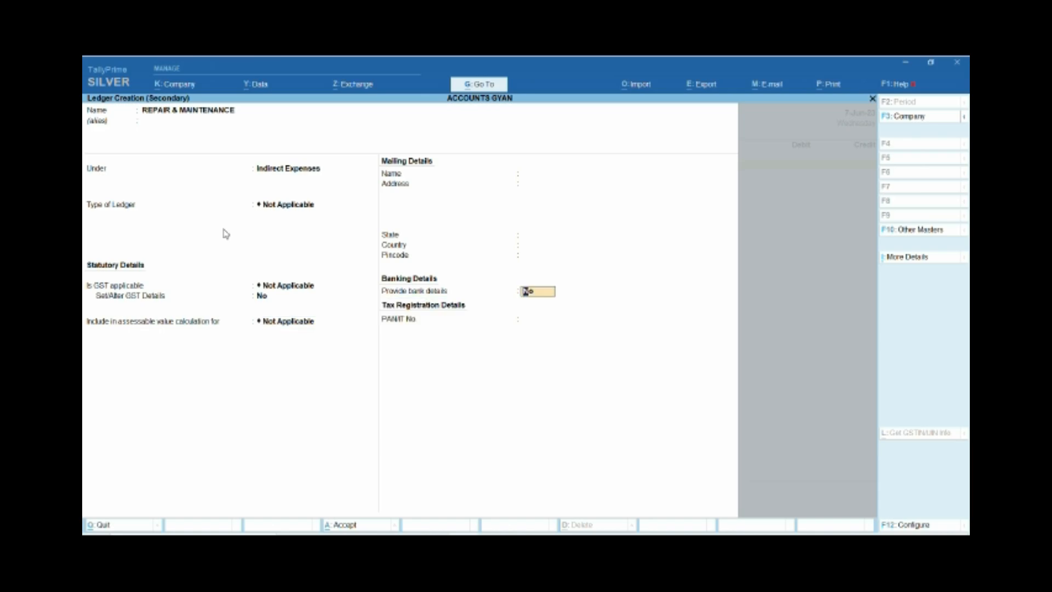
key("Return")
key("Return")
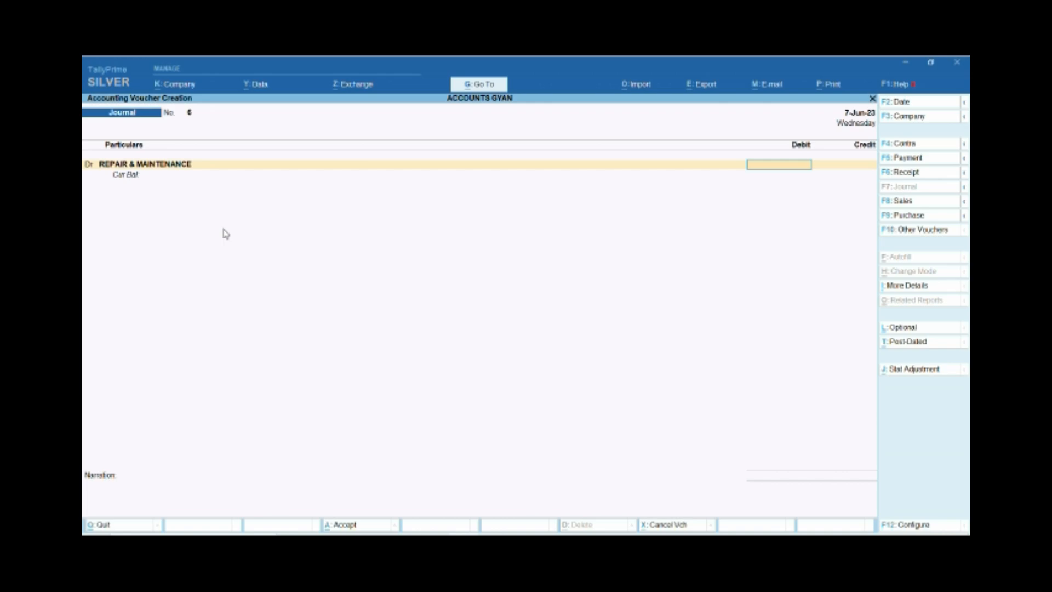
type("10000")
key("Return")
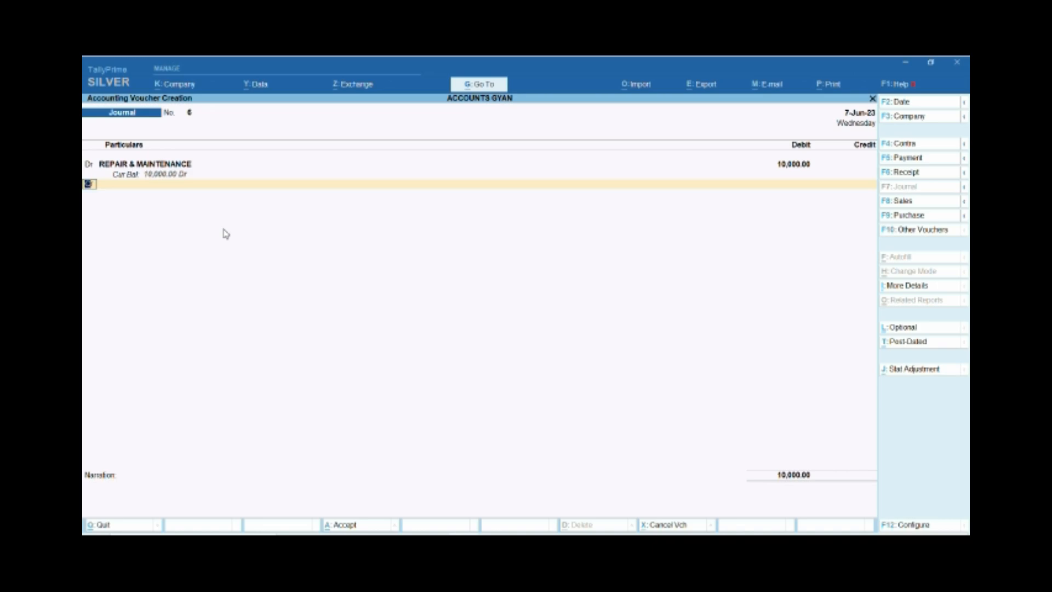
Open Calculator, work out 9% of 10,000 as 10000 × 9 ÷ 100, and return to the TallyPrime voucher.
key("super")
type("CALA")
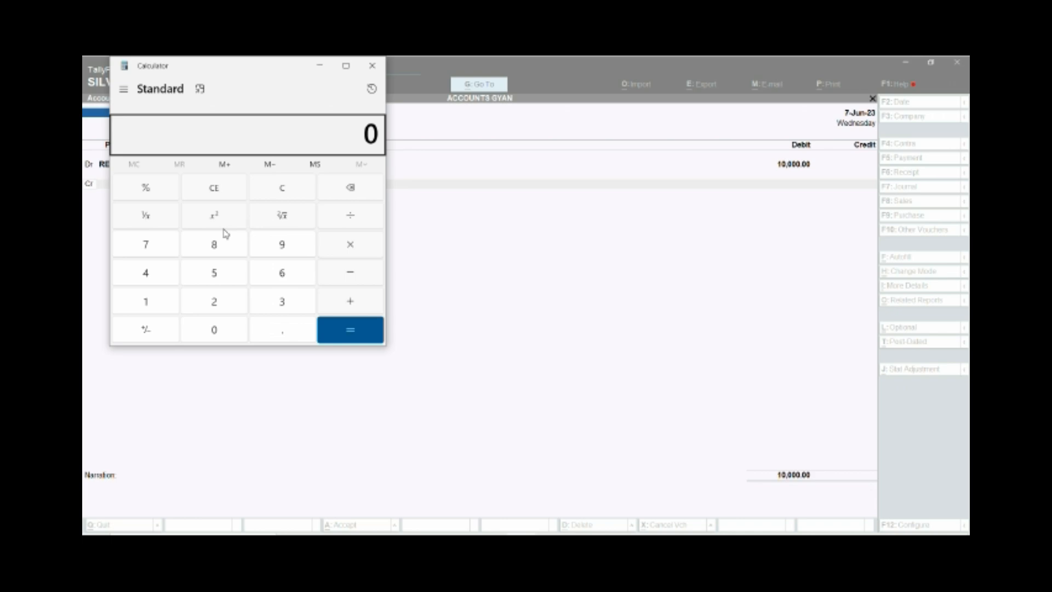
type("100000")
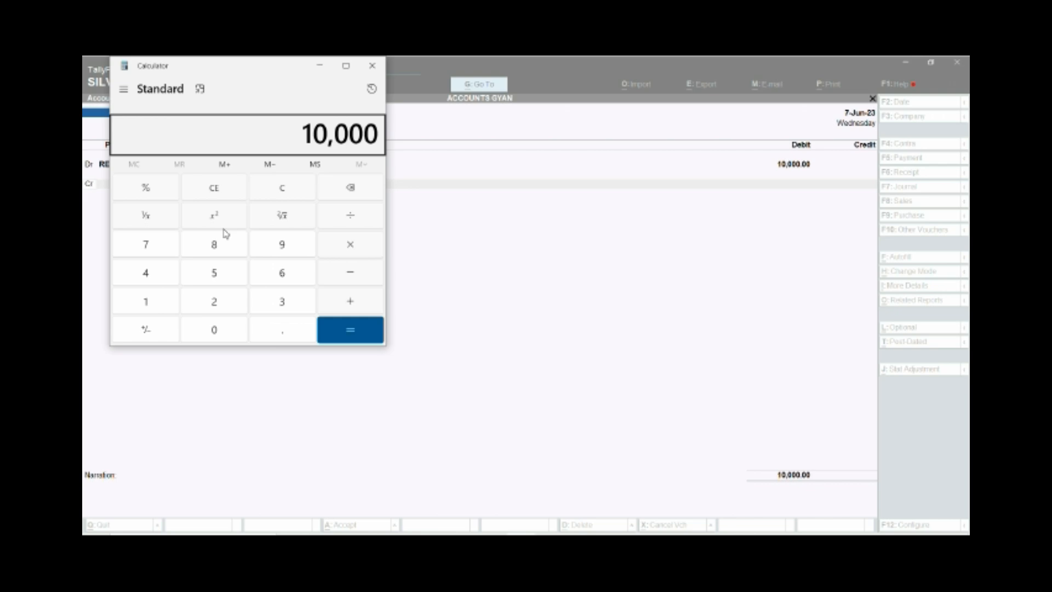
left_click(350, 250)
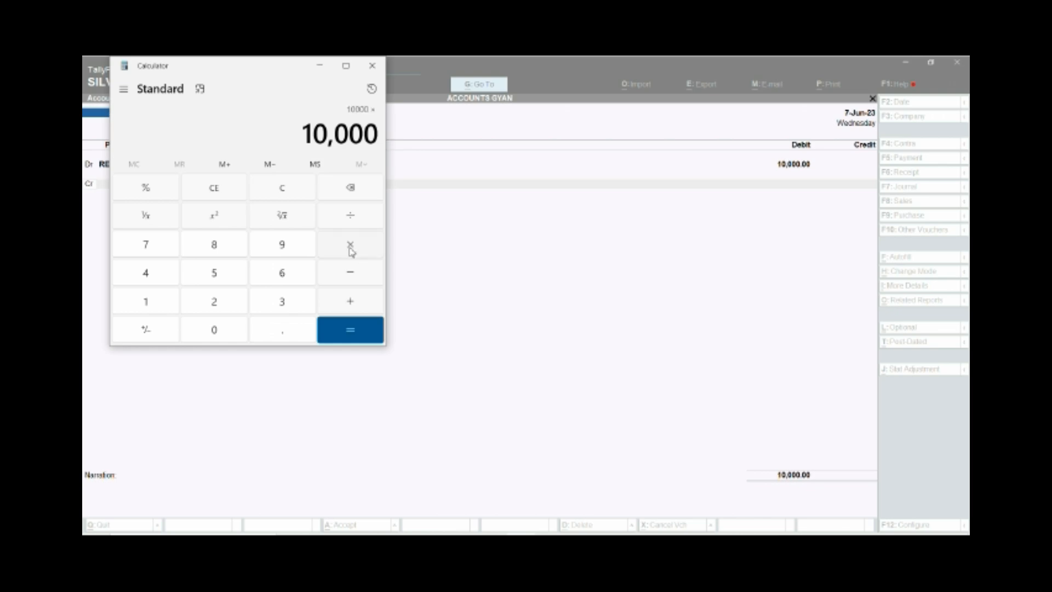
key("9")
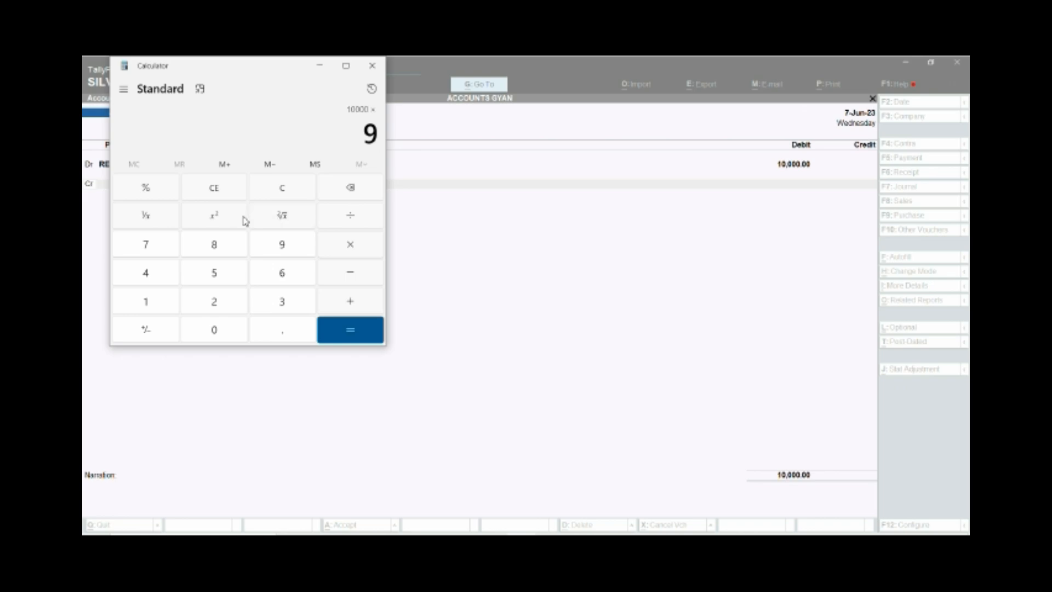
left_click(361, 218)
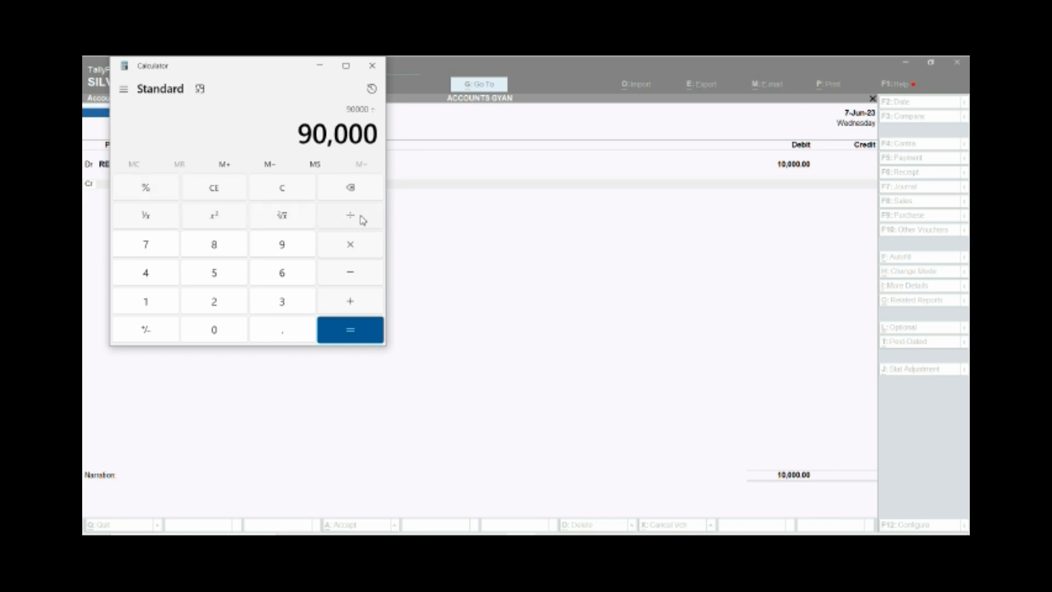
type("100")
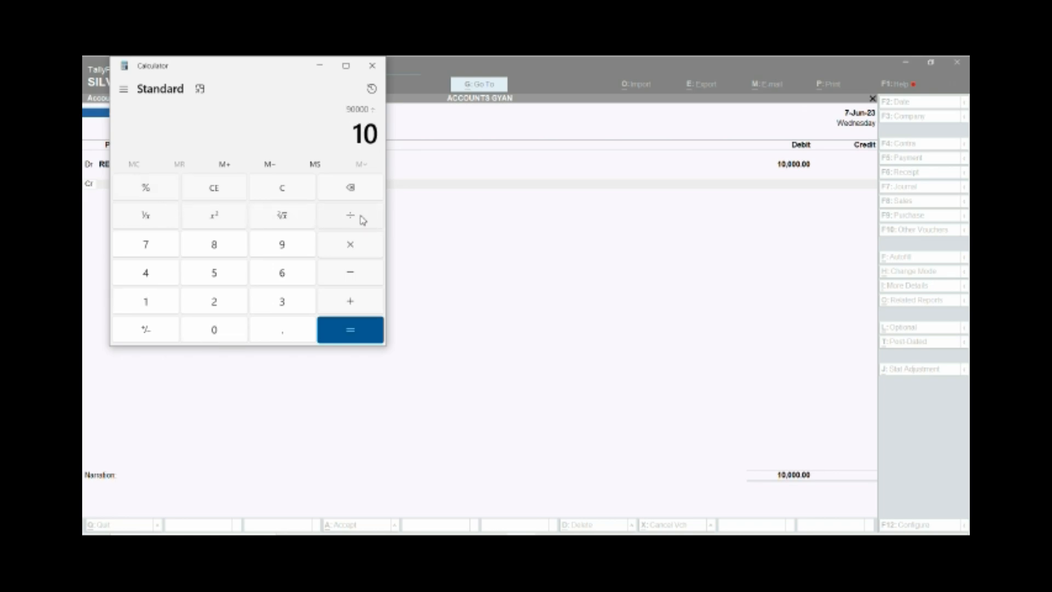
key("Return")
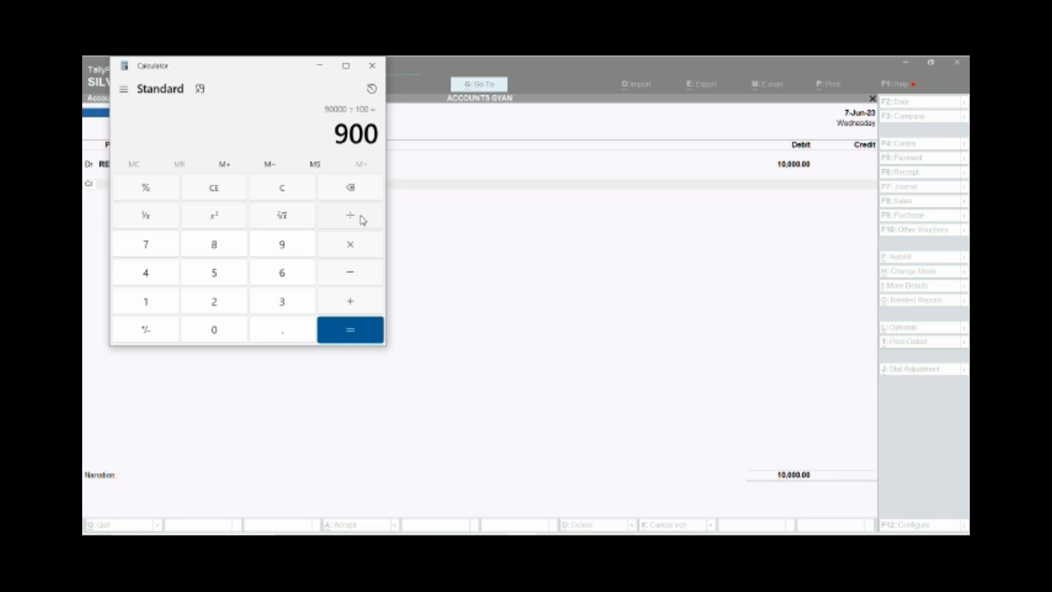
left_click(320, 65)
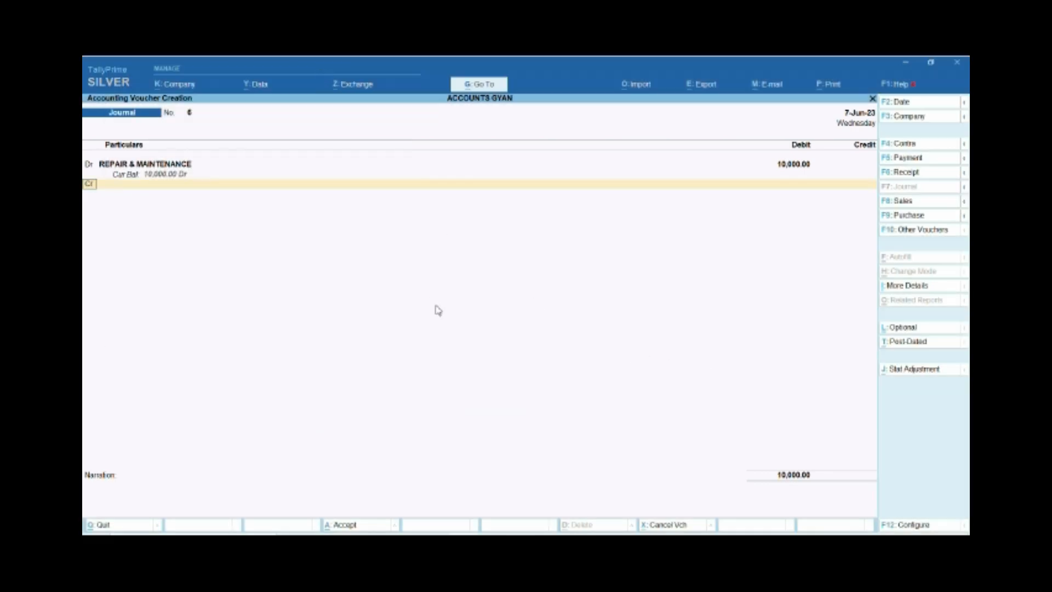
Add a second debit line to the journal voucher with the csgt- not eligible ledger.
type("d")
key("Return")
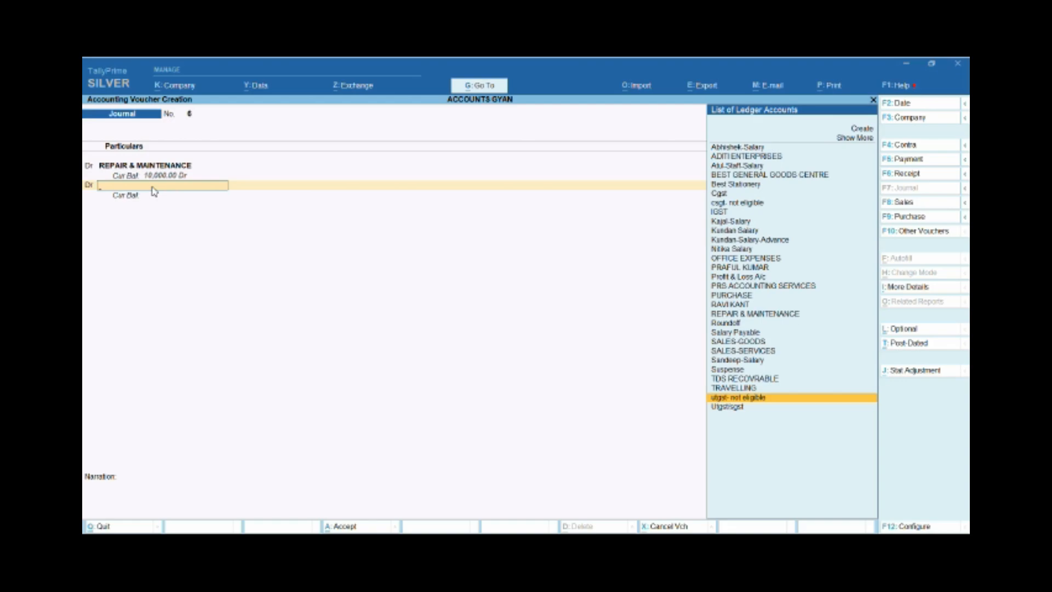
key("BackSpace")
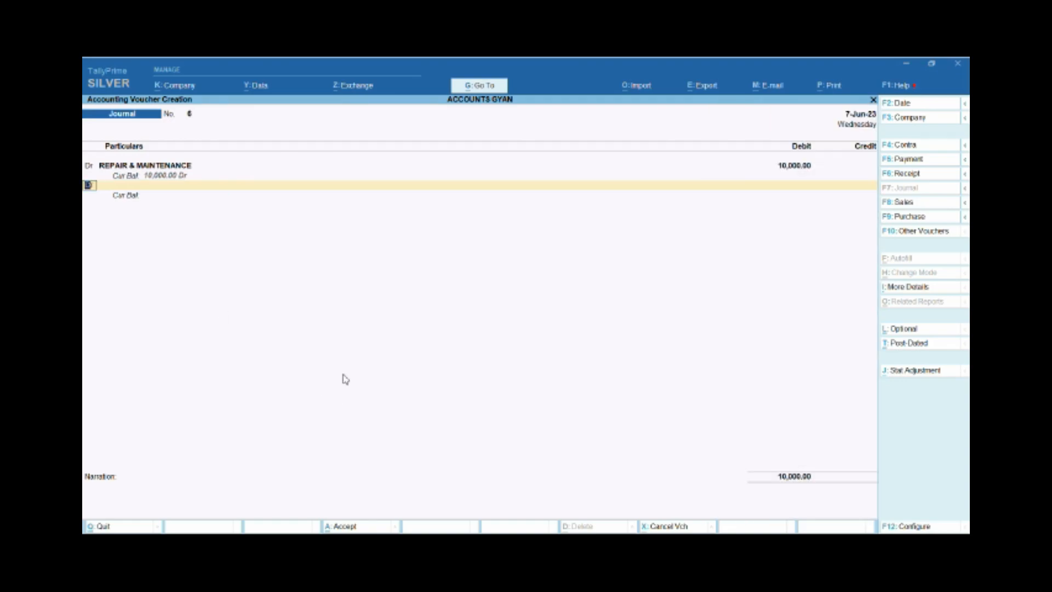
key("Return")
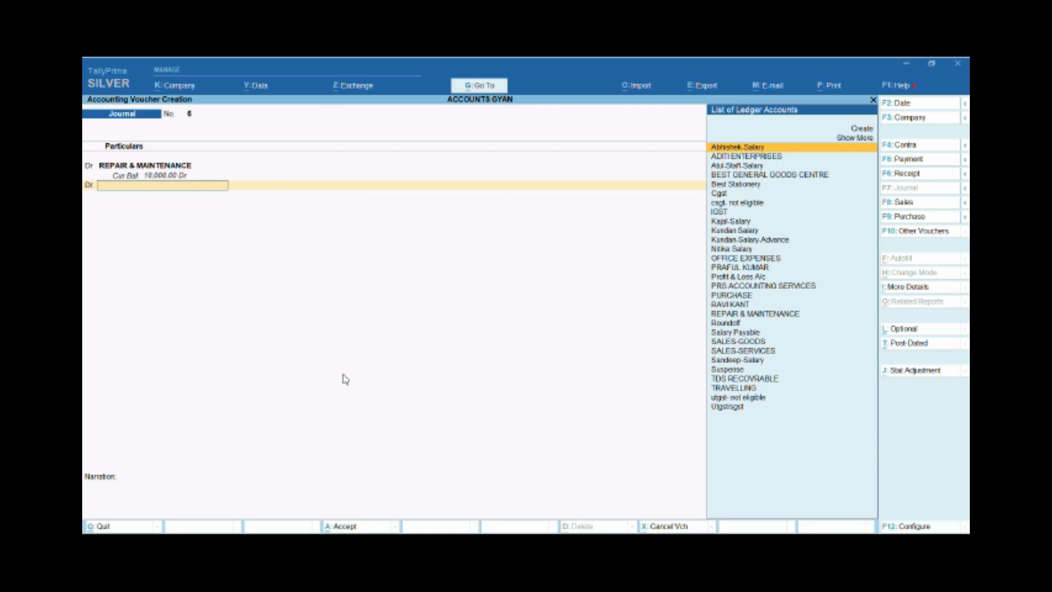
type("cg")
key("BackSpace")
key("BackSpace")
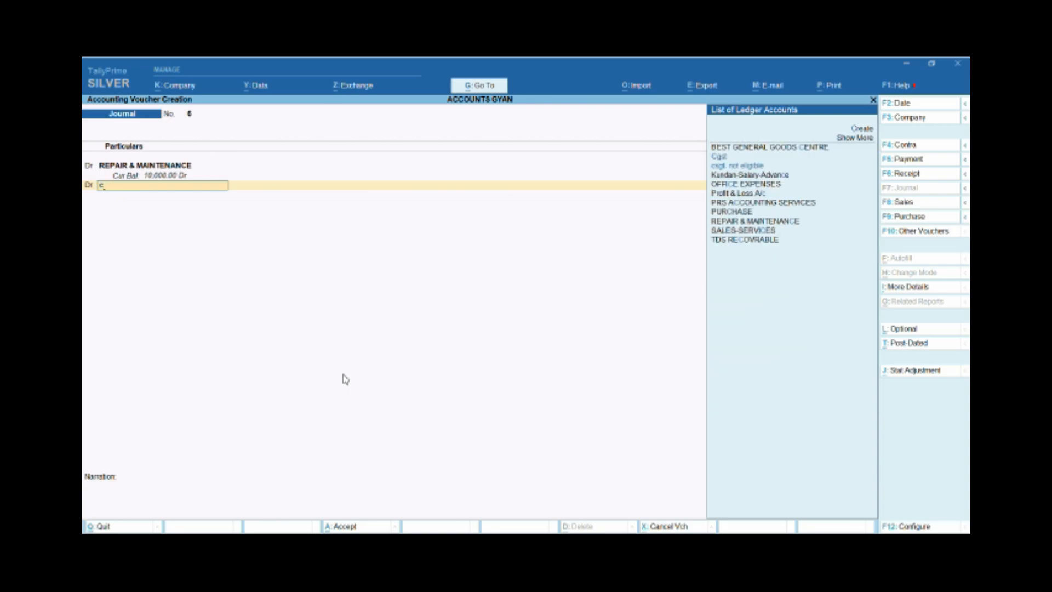
key("Down")
key("Down")
key("Return")
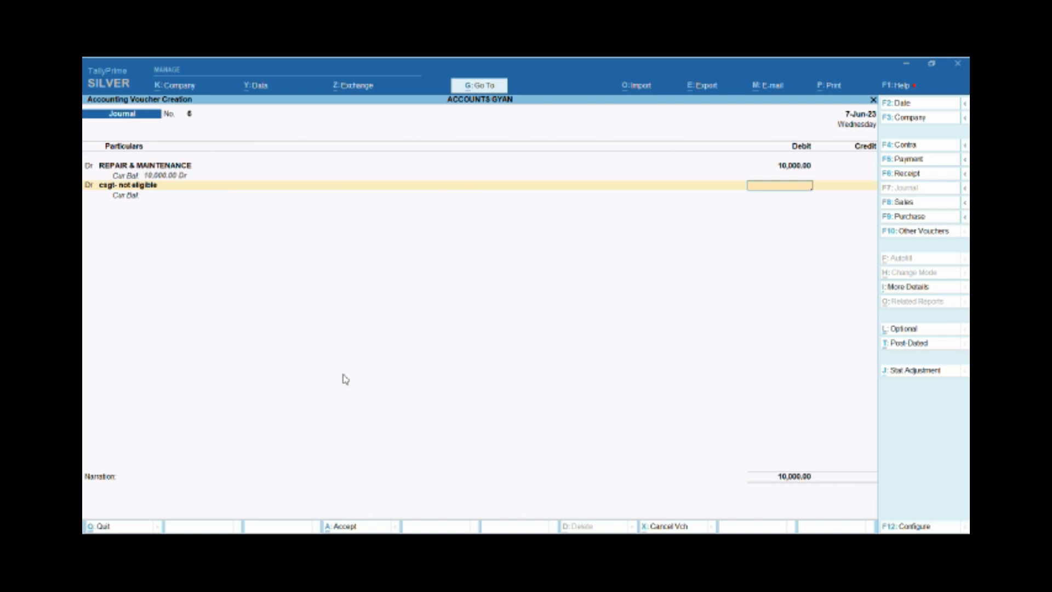
Open the csgt- not eligible ledger master from the voucher, review its group and GST settings, and accept them unchanged.
key("BackSpace")
key("ctrl+Return")
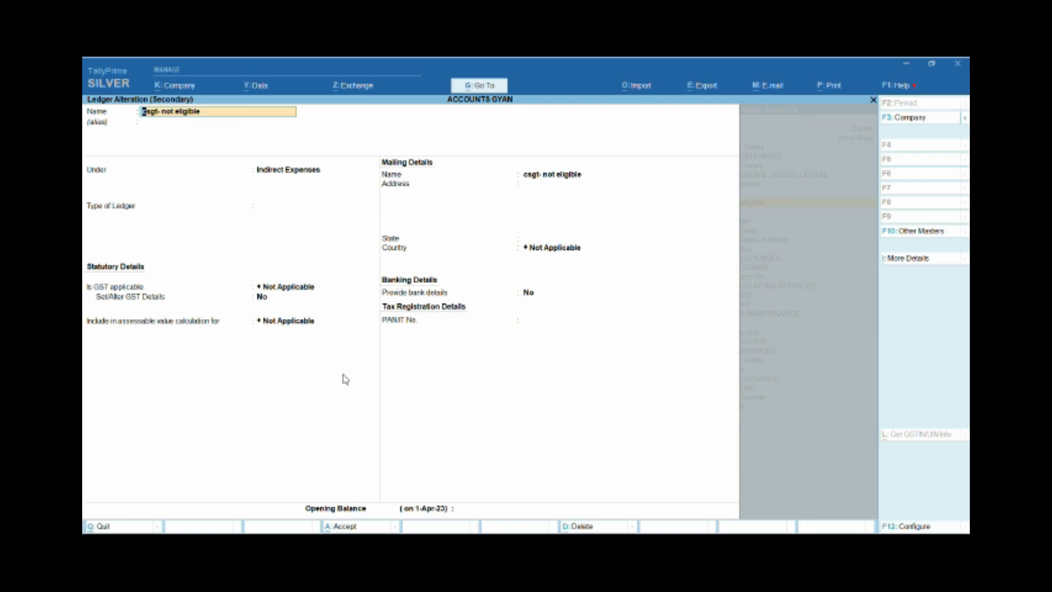
key("Return")
key("Return")
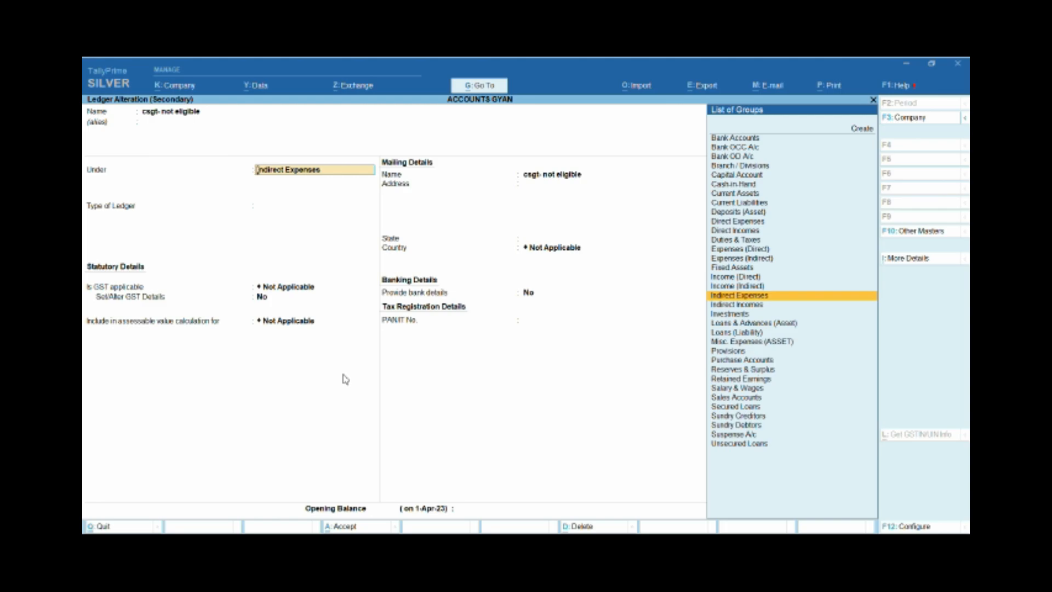
key("Return")
key("Return")
key("Return")
key("Return")
key("Return")
key("y")
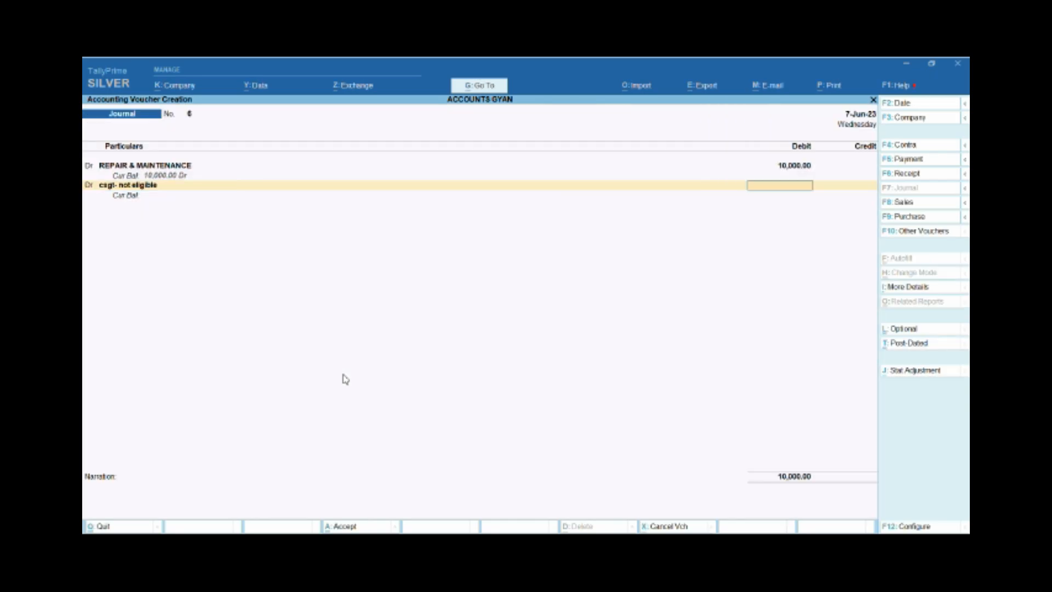
Debit csgt- not eligible with 900 and add another debit line for the utgst- not eligible ledger.
type("900")
key("Return")
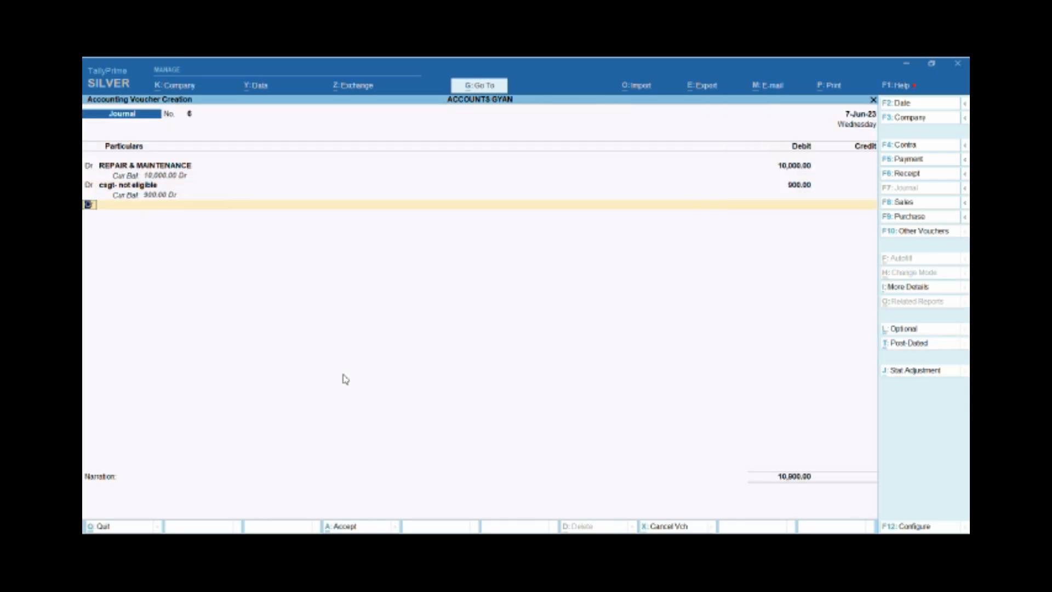
key("Return")
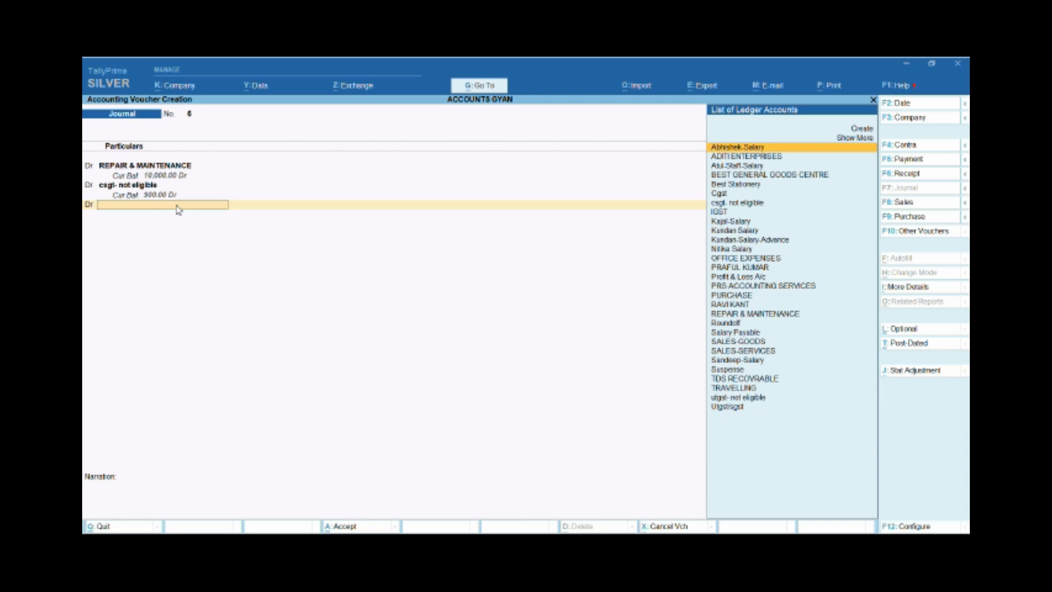
type("Ut")
key("Return")
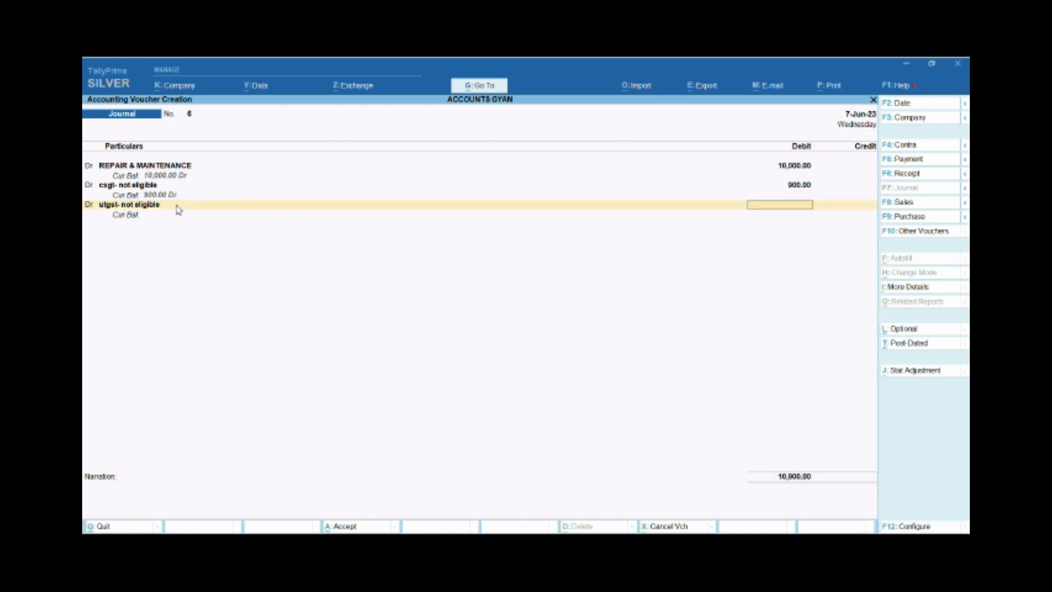
Check the utgst- not eligible ledger master, return to the voucher, and debit that ledger with 900.
key("ctrl+Return")
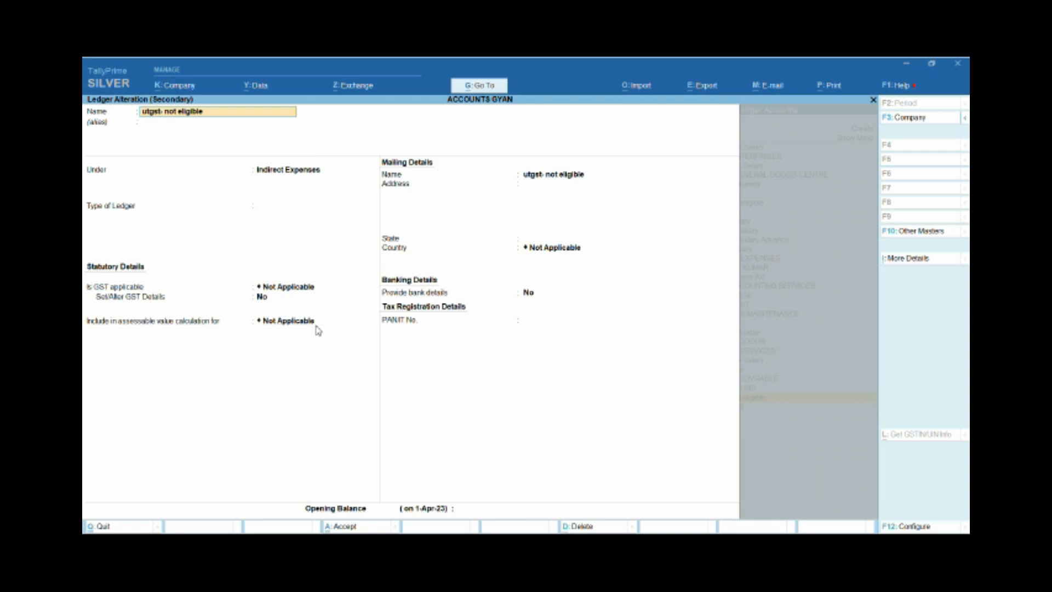
key("Escape")
key("y")
key("Return")
type("9000")
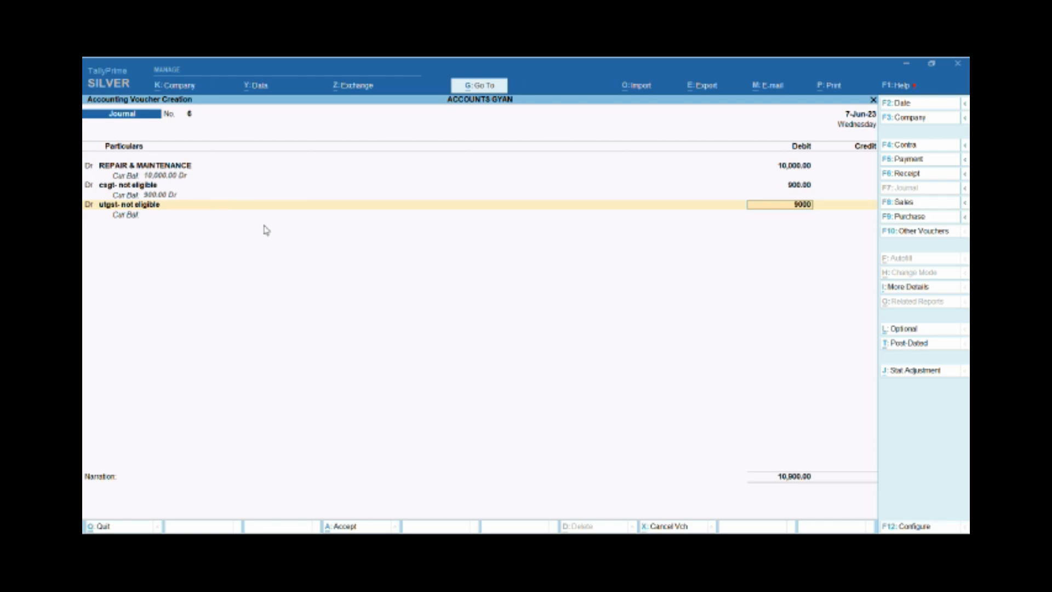
key("Return")
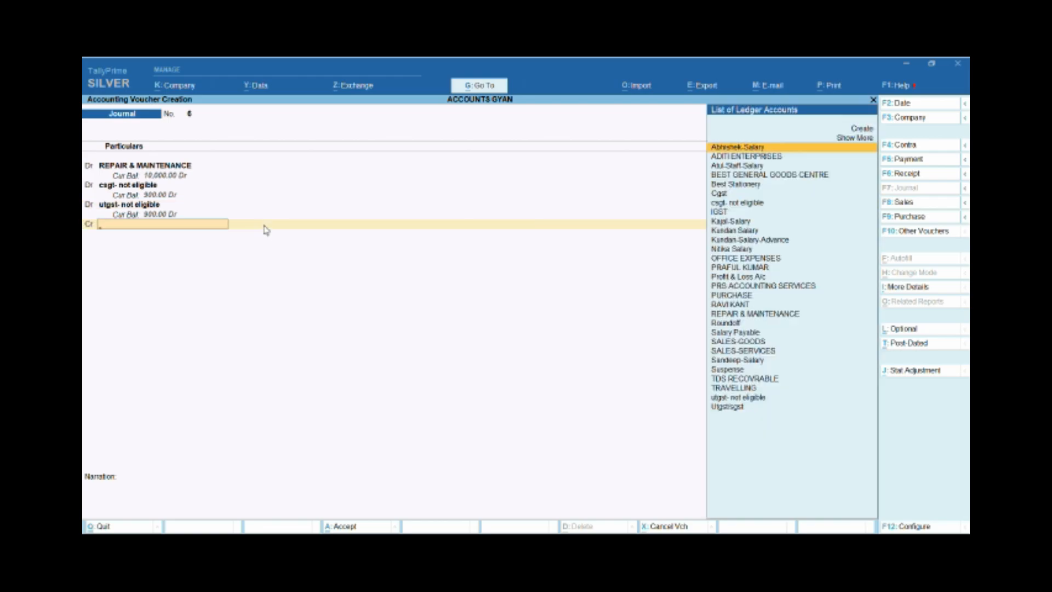
Create a new ledger from the voucher's credit line and name it Maruti.
key("alt+c")
type("Ma")
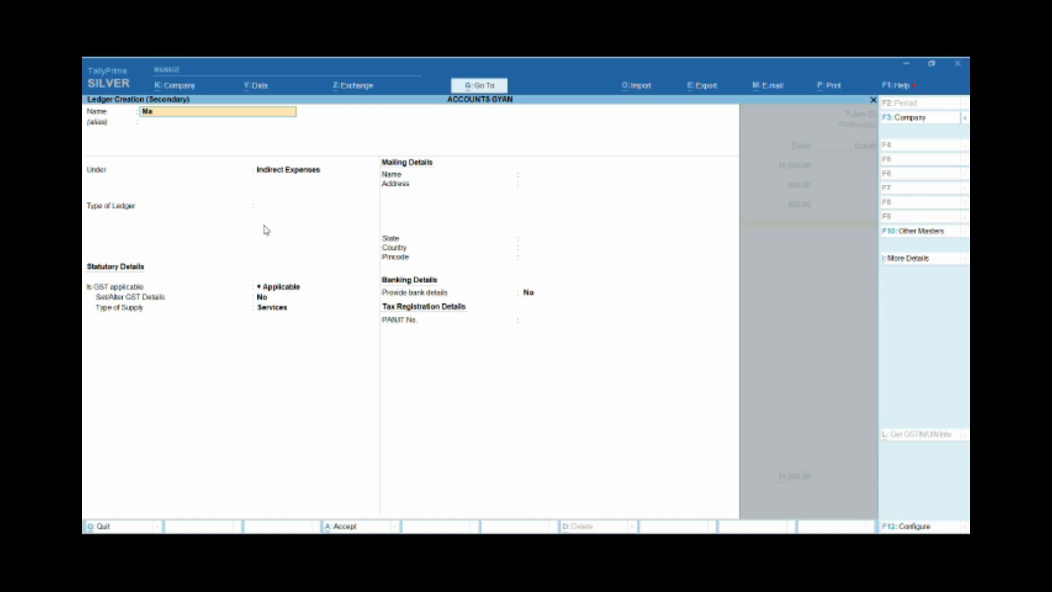
type("ruti")
key("Return")
key("Return")
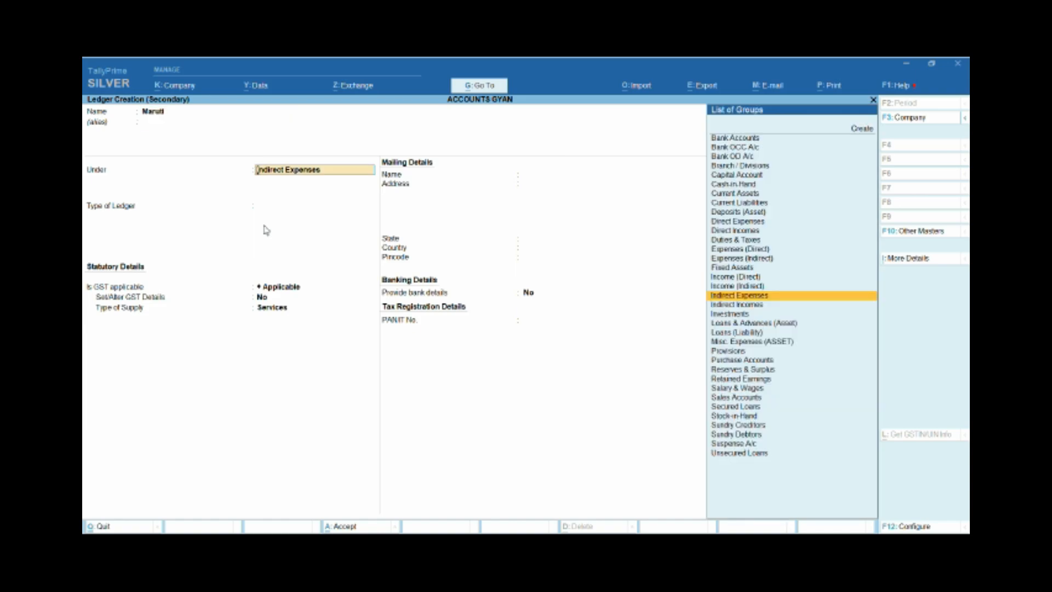
Place the Maruti ledger under Sundry Creditors, keeping its default bill-by-bill, mailing and bank detail settings.
type("Sund")
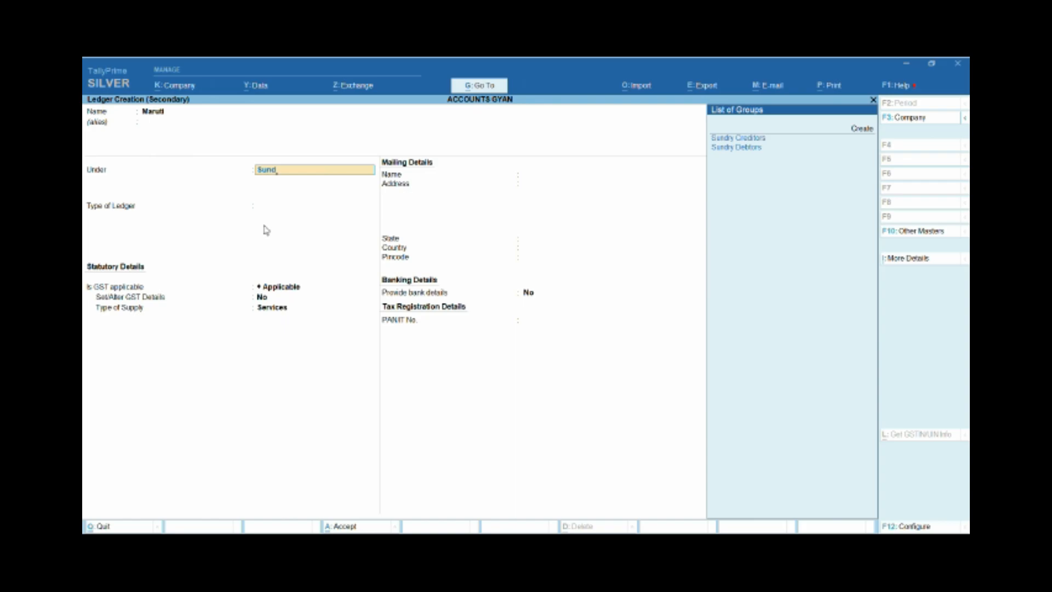
key("Return")
key("Return")
key("Return")
key("Return")
key("Return")
key("Return")
key("Return")
key("Return")
key("Return")
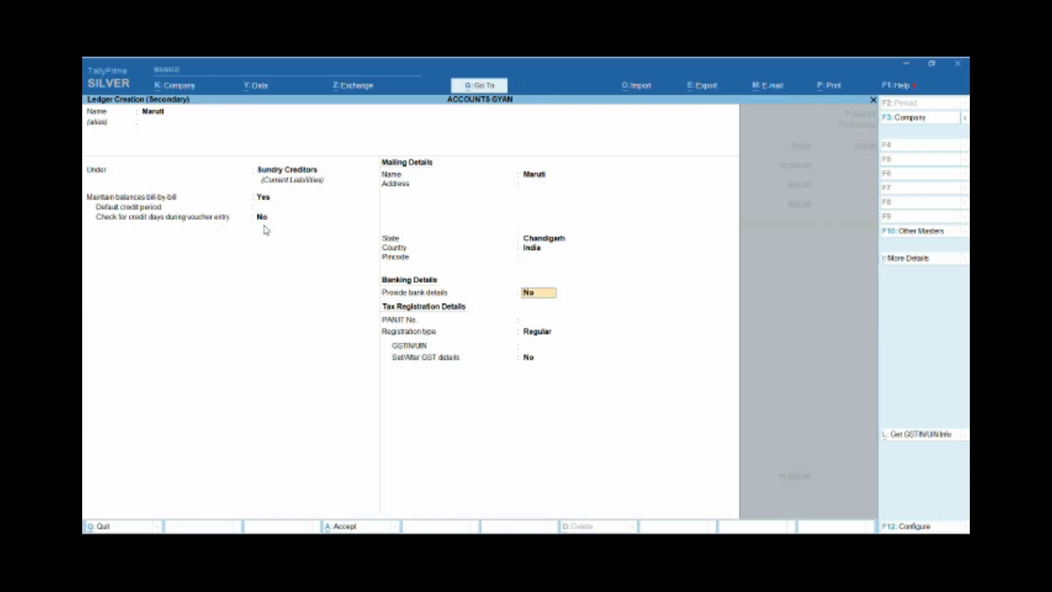
key("Return")
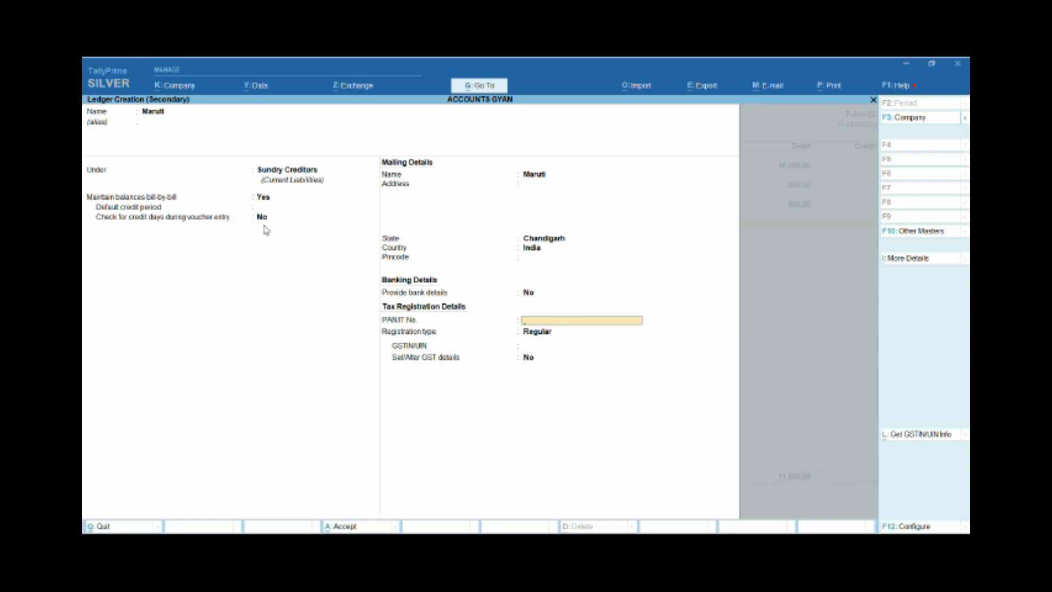
Leave the PAN and GSTIN blank, keep the Regular registration type, and save the Maruti ledger.
key("Return")
key("Return")
key("Return")
key("Return")
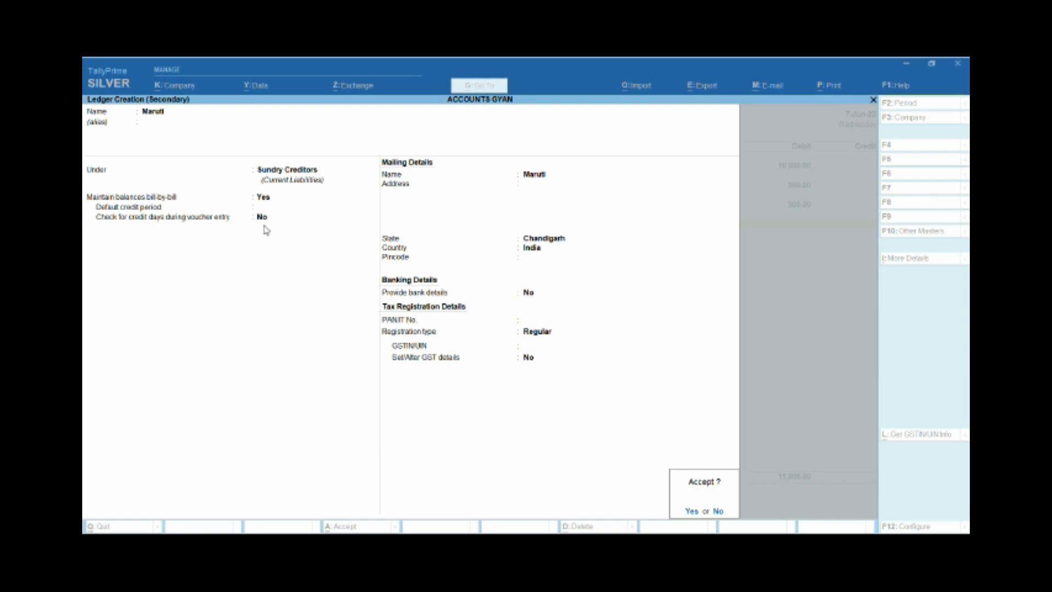
key("Escape")
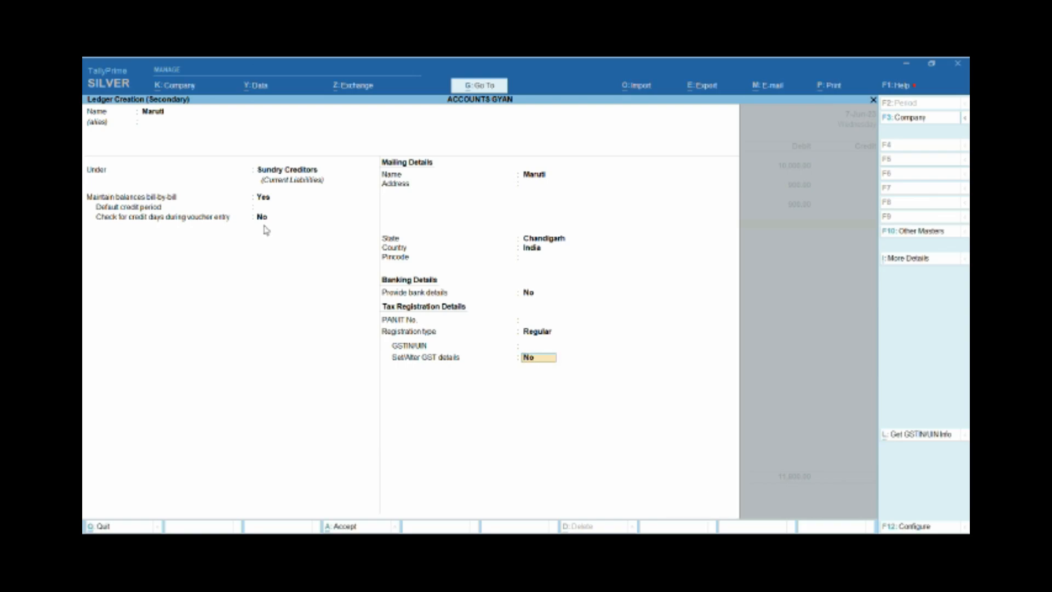
key("Return")
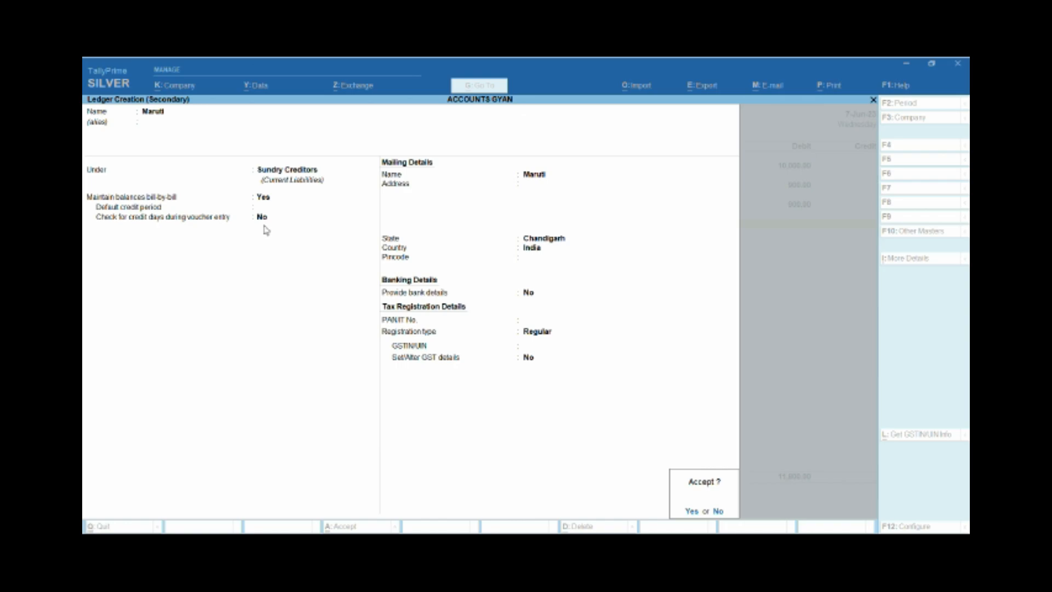
key("Return")
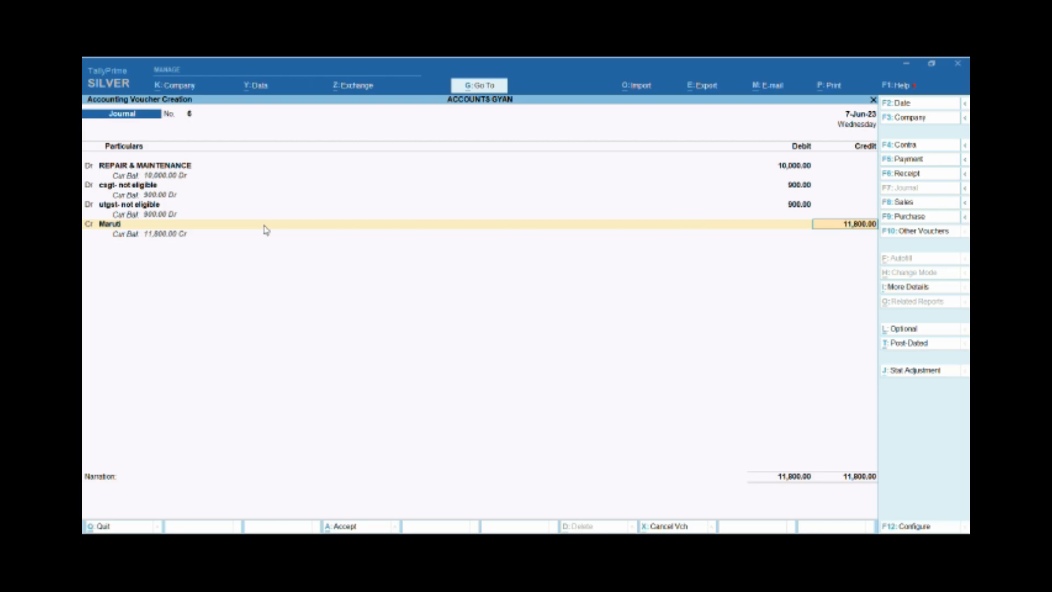
Credit Maruti with 11,800 and allocate the full amount bill-wise as New Ref 6.
key("Return")
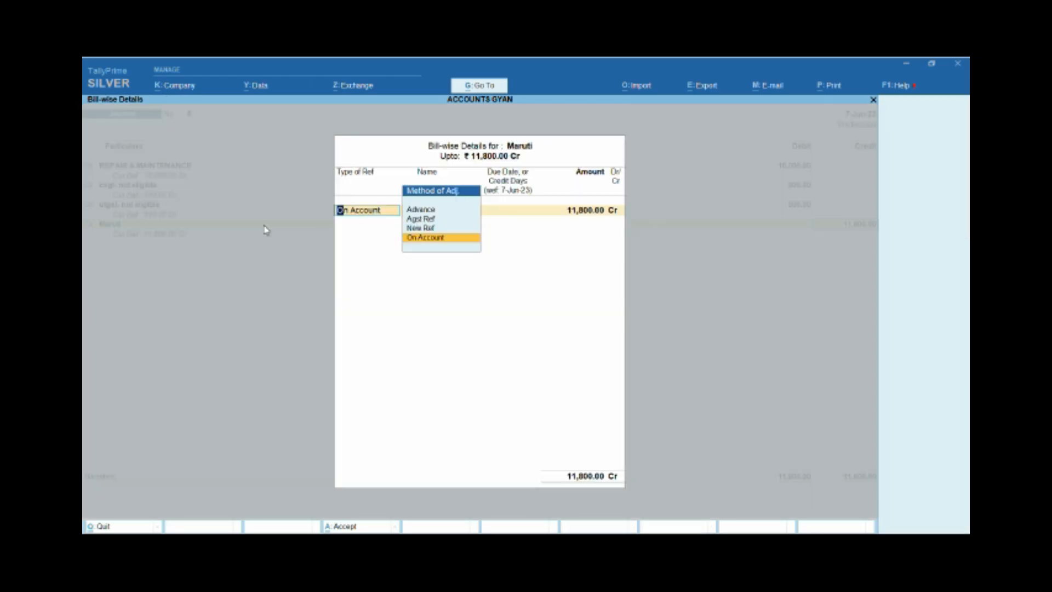
key("Up")
key("Up")
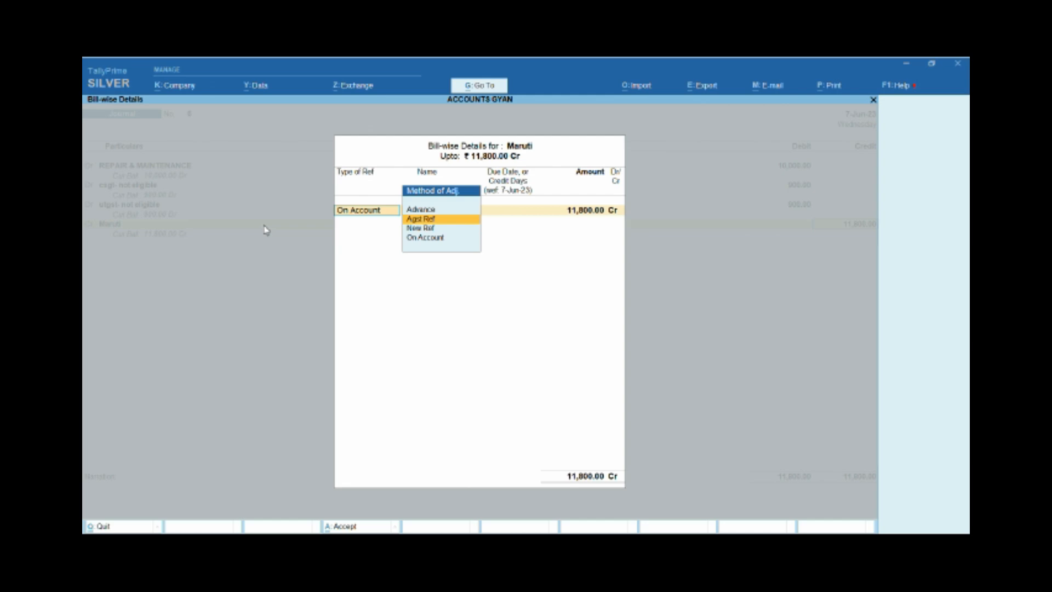
key("Return")
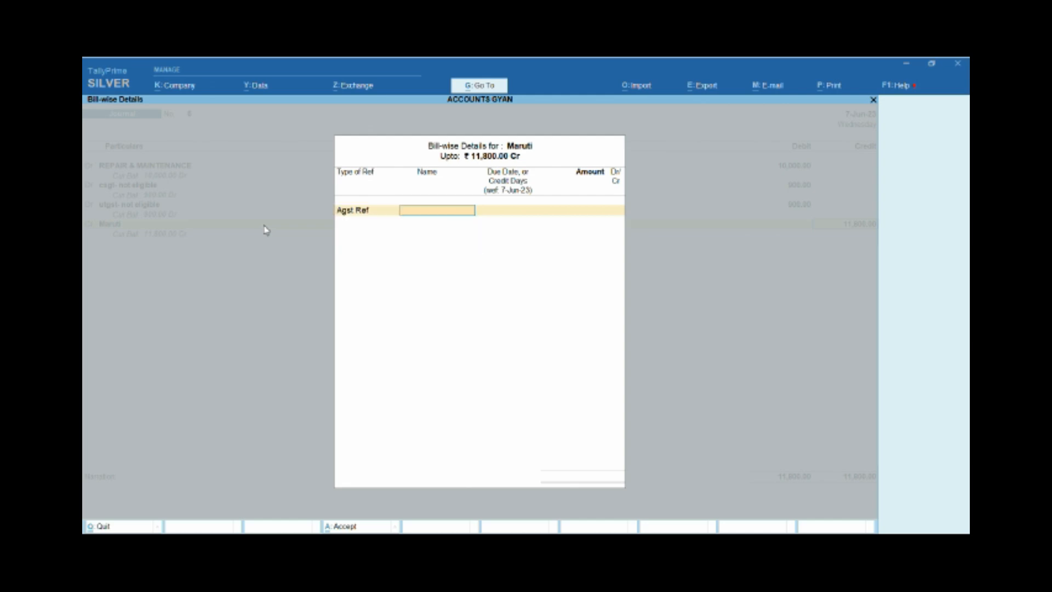
key("BackSpace")
key("Down")
key("Return")
key("Return")
key("Return")
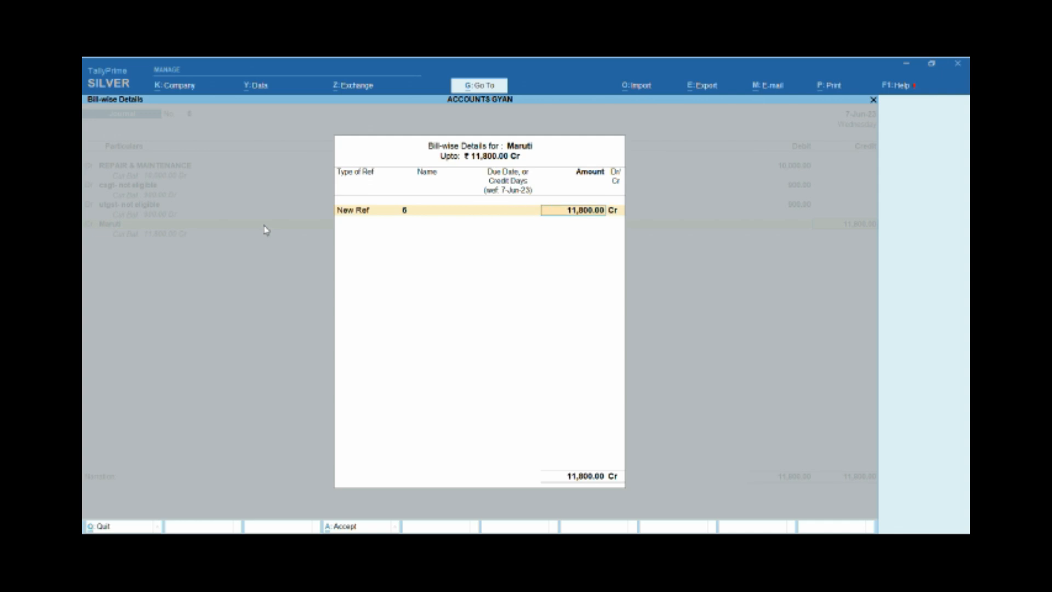
key("Return")
key("Return")
key("Return")
Enter the narration "BEING REPAIR BILL FROM MARUTI" and save the journal voucher.
type("b")
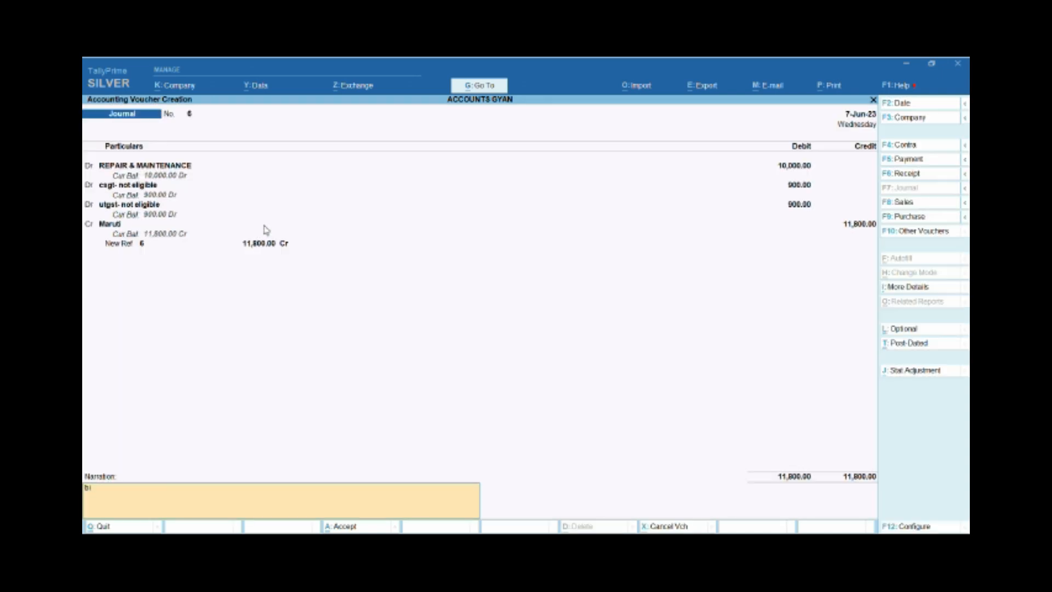
key("BackSpace")
type("BEING REPAIR")
type("BILL FROM MARUTI")
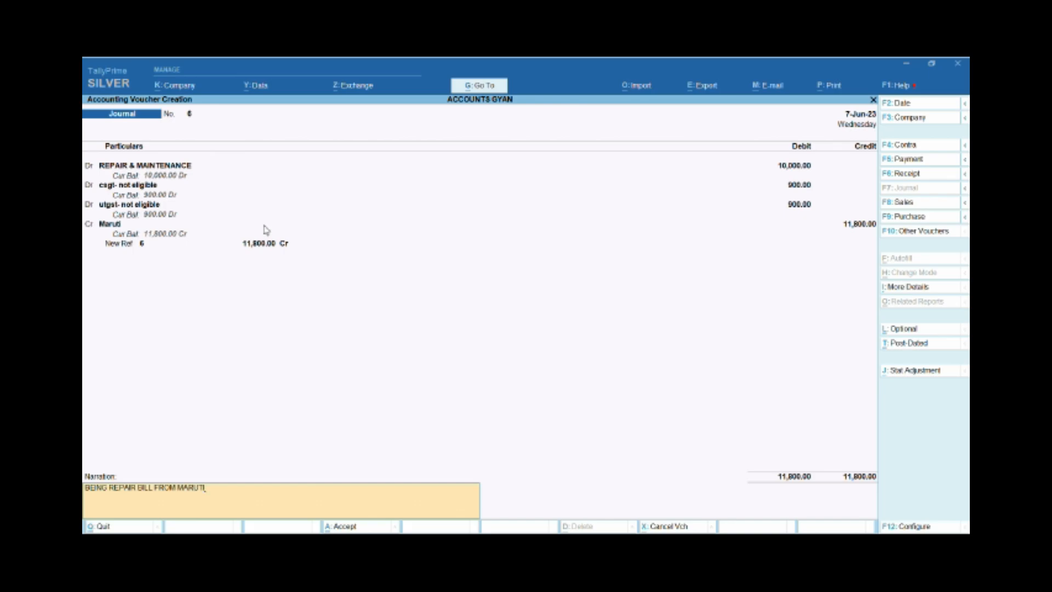
key("Return")
key("Return")
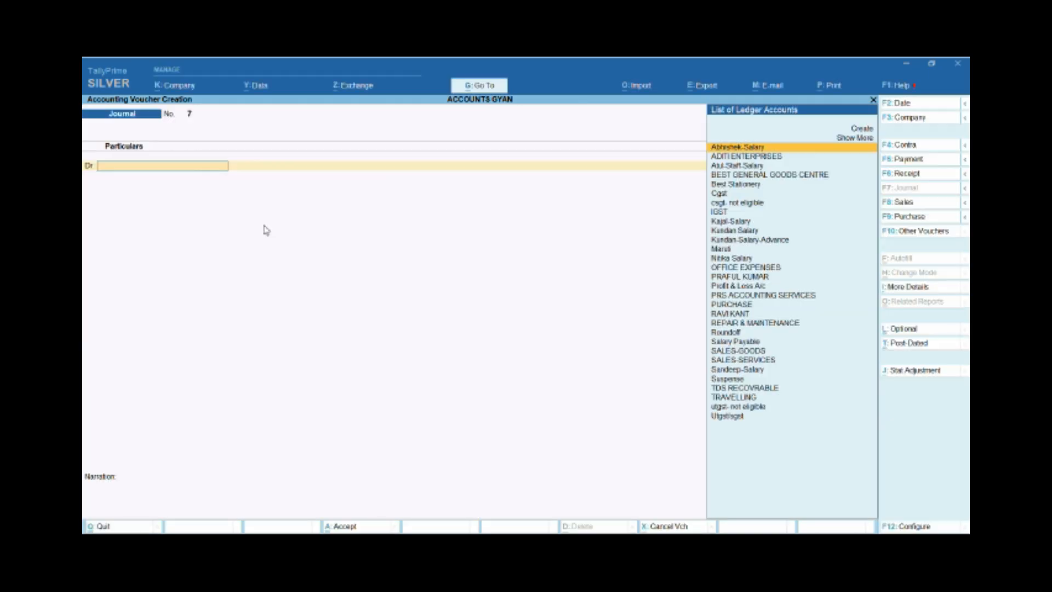